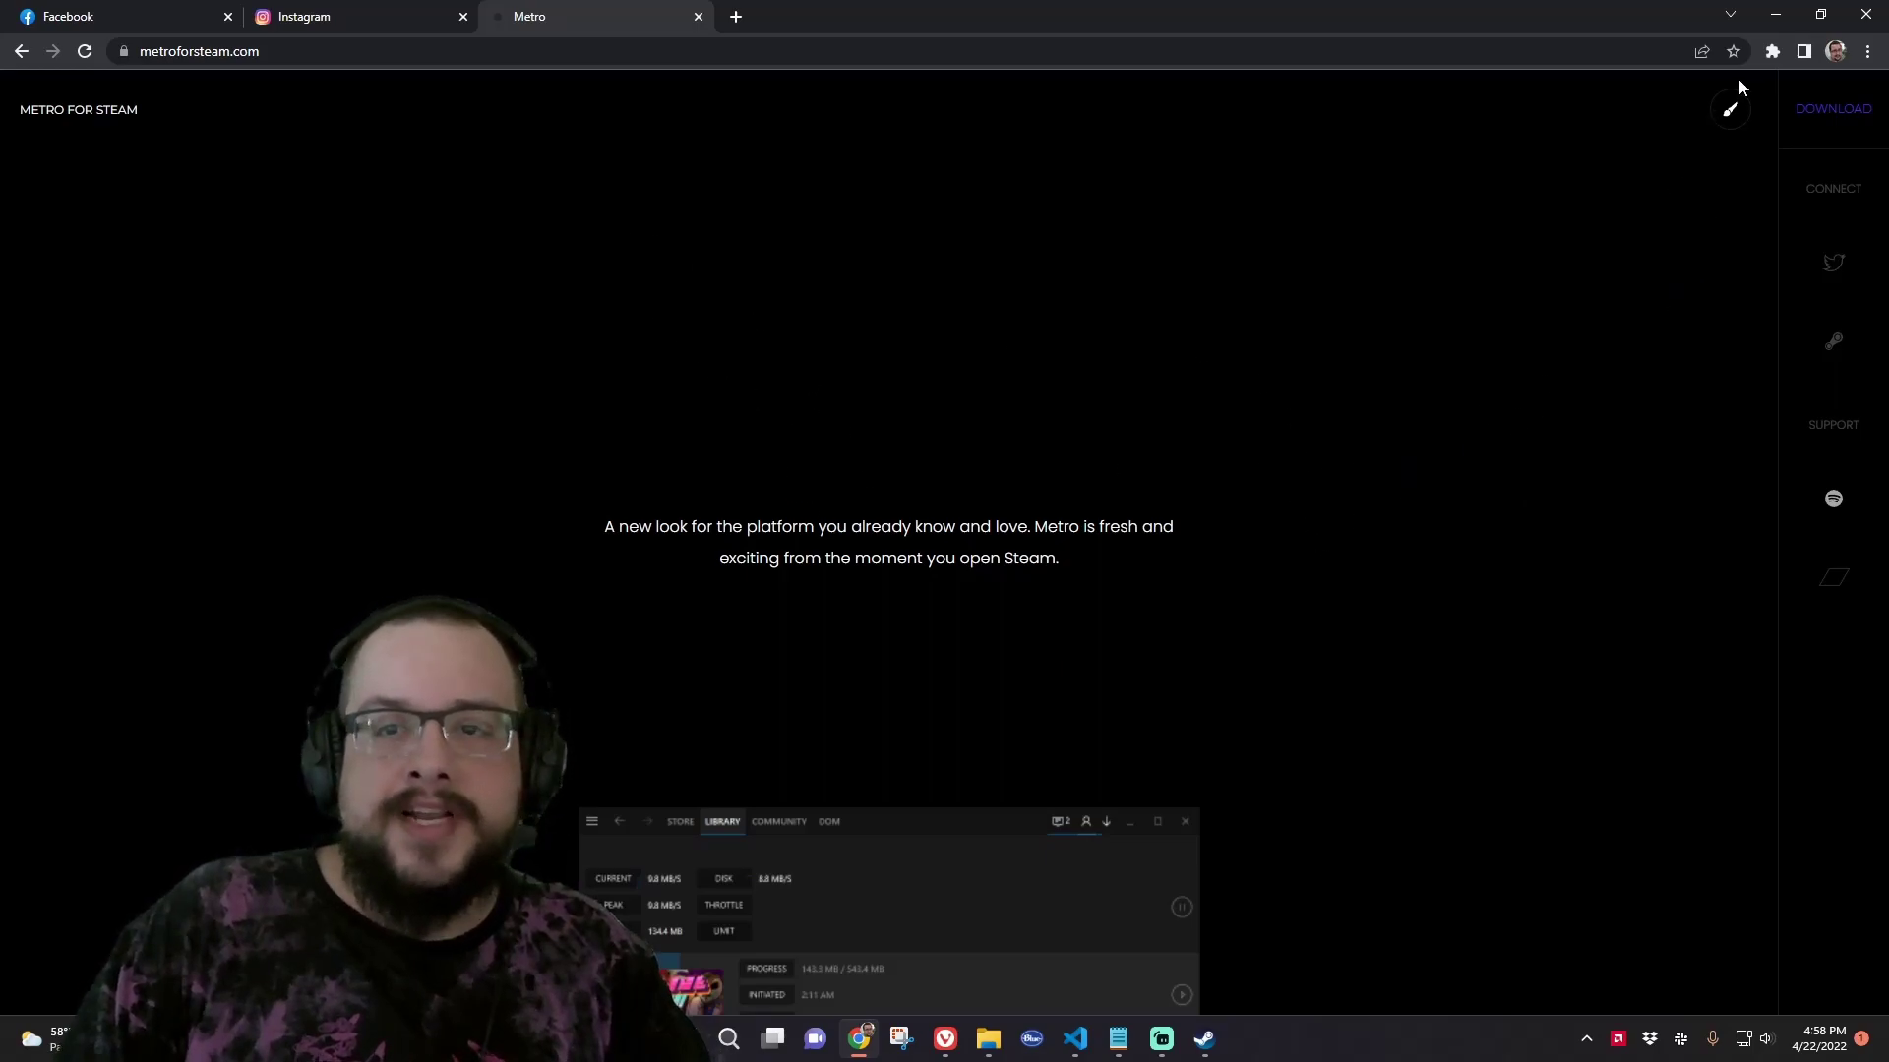
Open the Metro theme personalization page and set the accent color to the dark red swatch
{"action": "left_click", "coordinate": [1729, 113]}
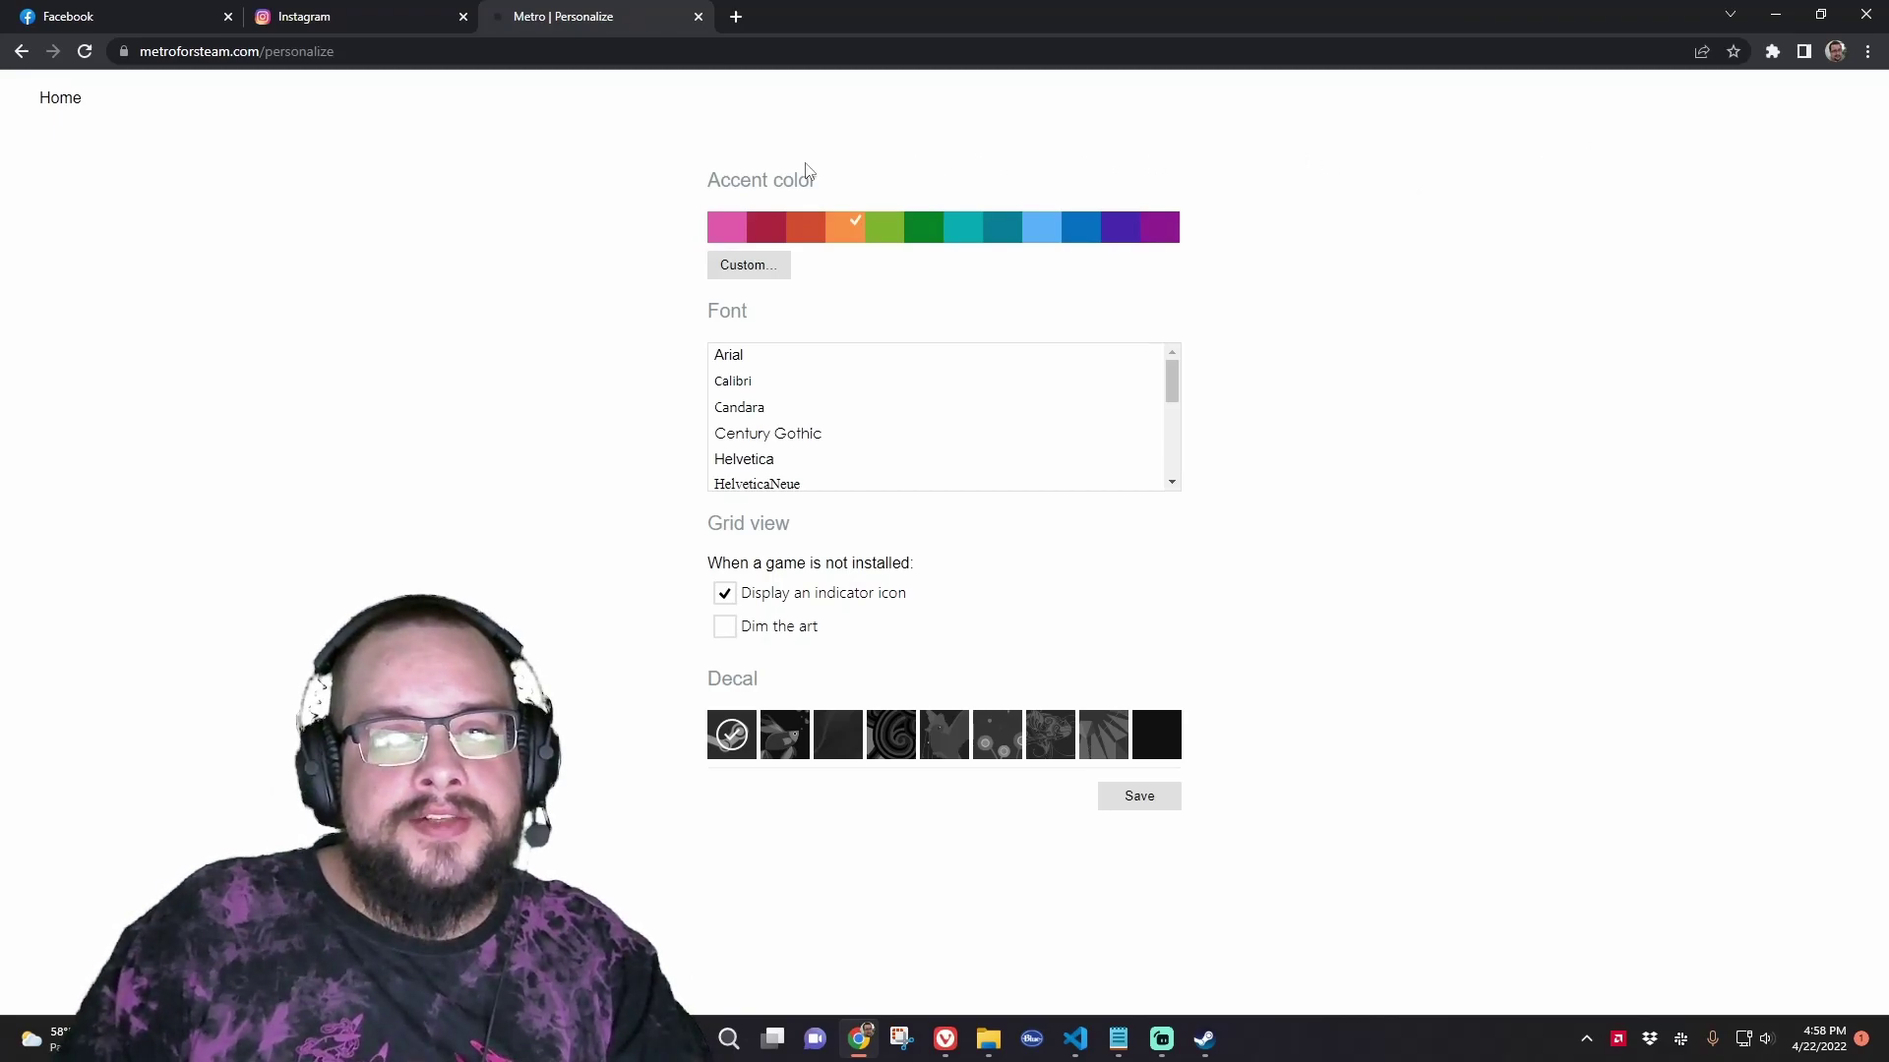
{"action": "left_click", "coordinate": [760, 228]}
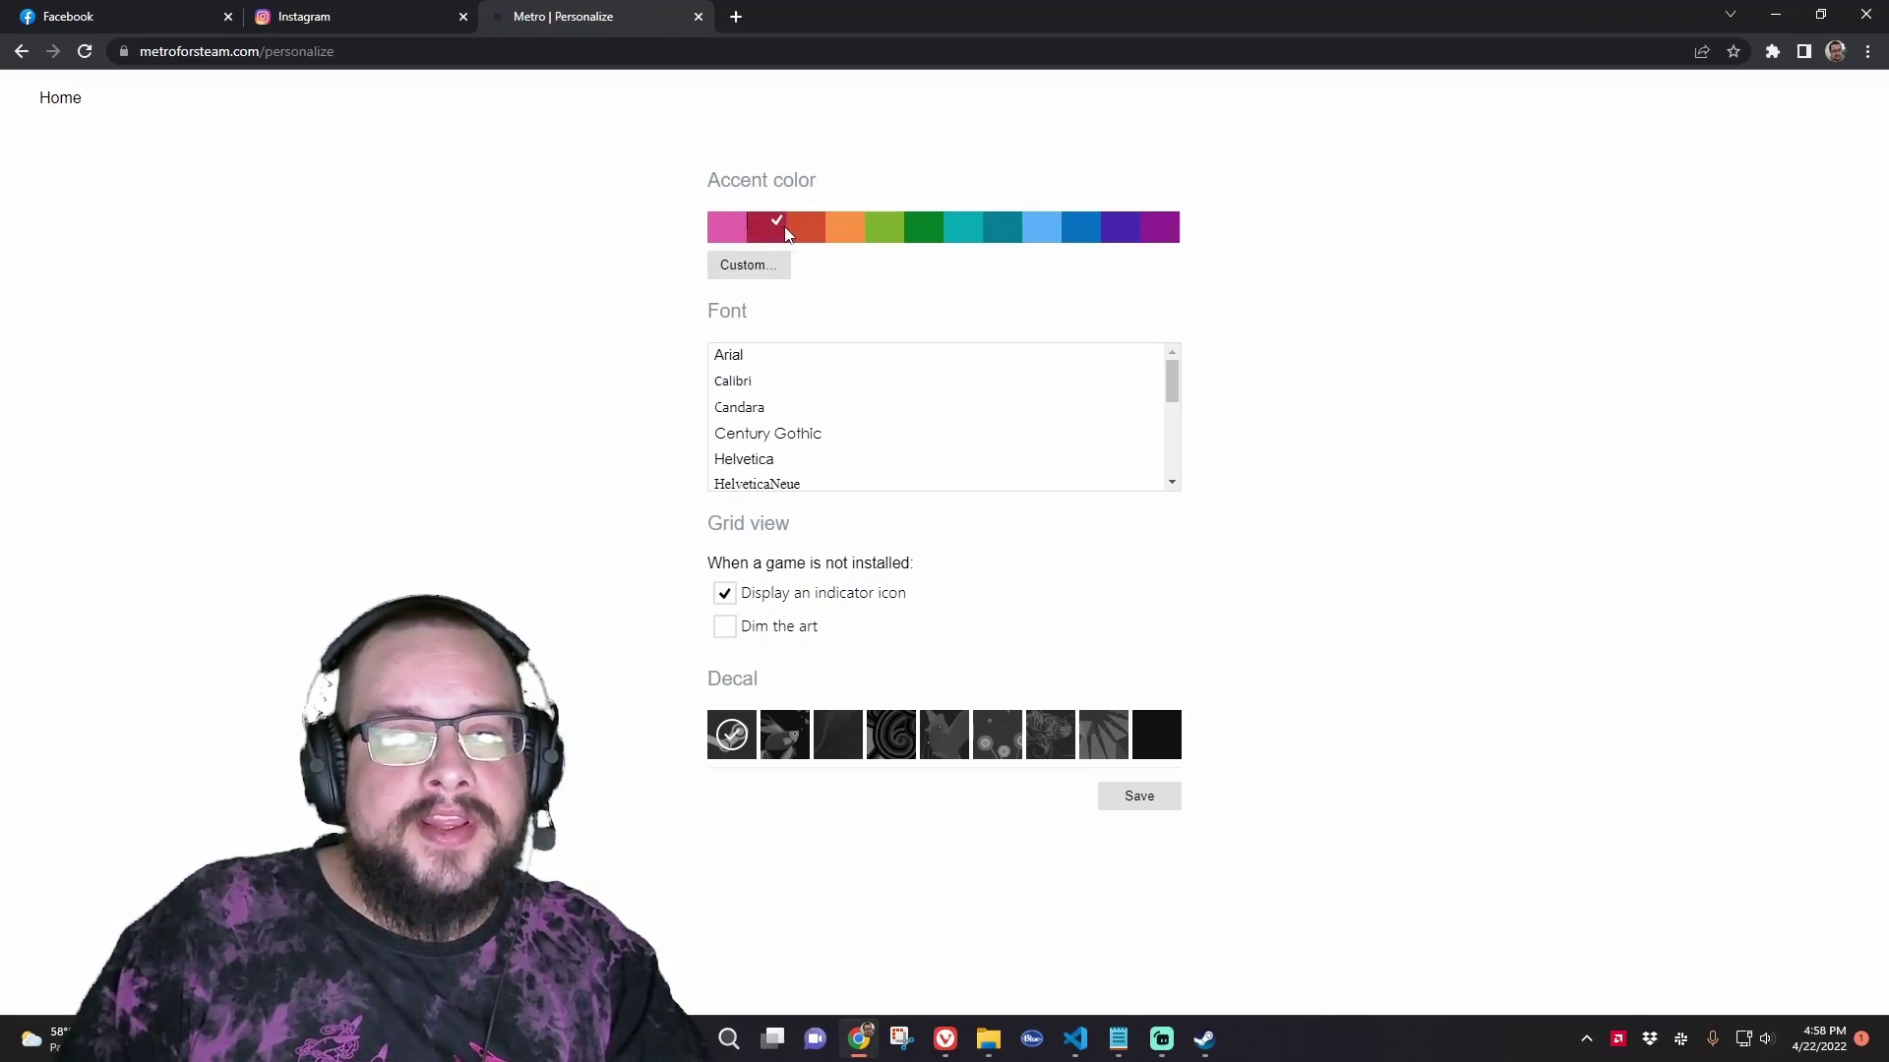
{"action": "left_click", "coordinate": [746, 265]}
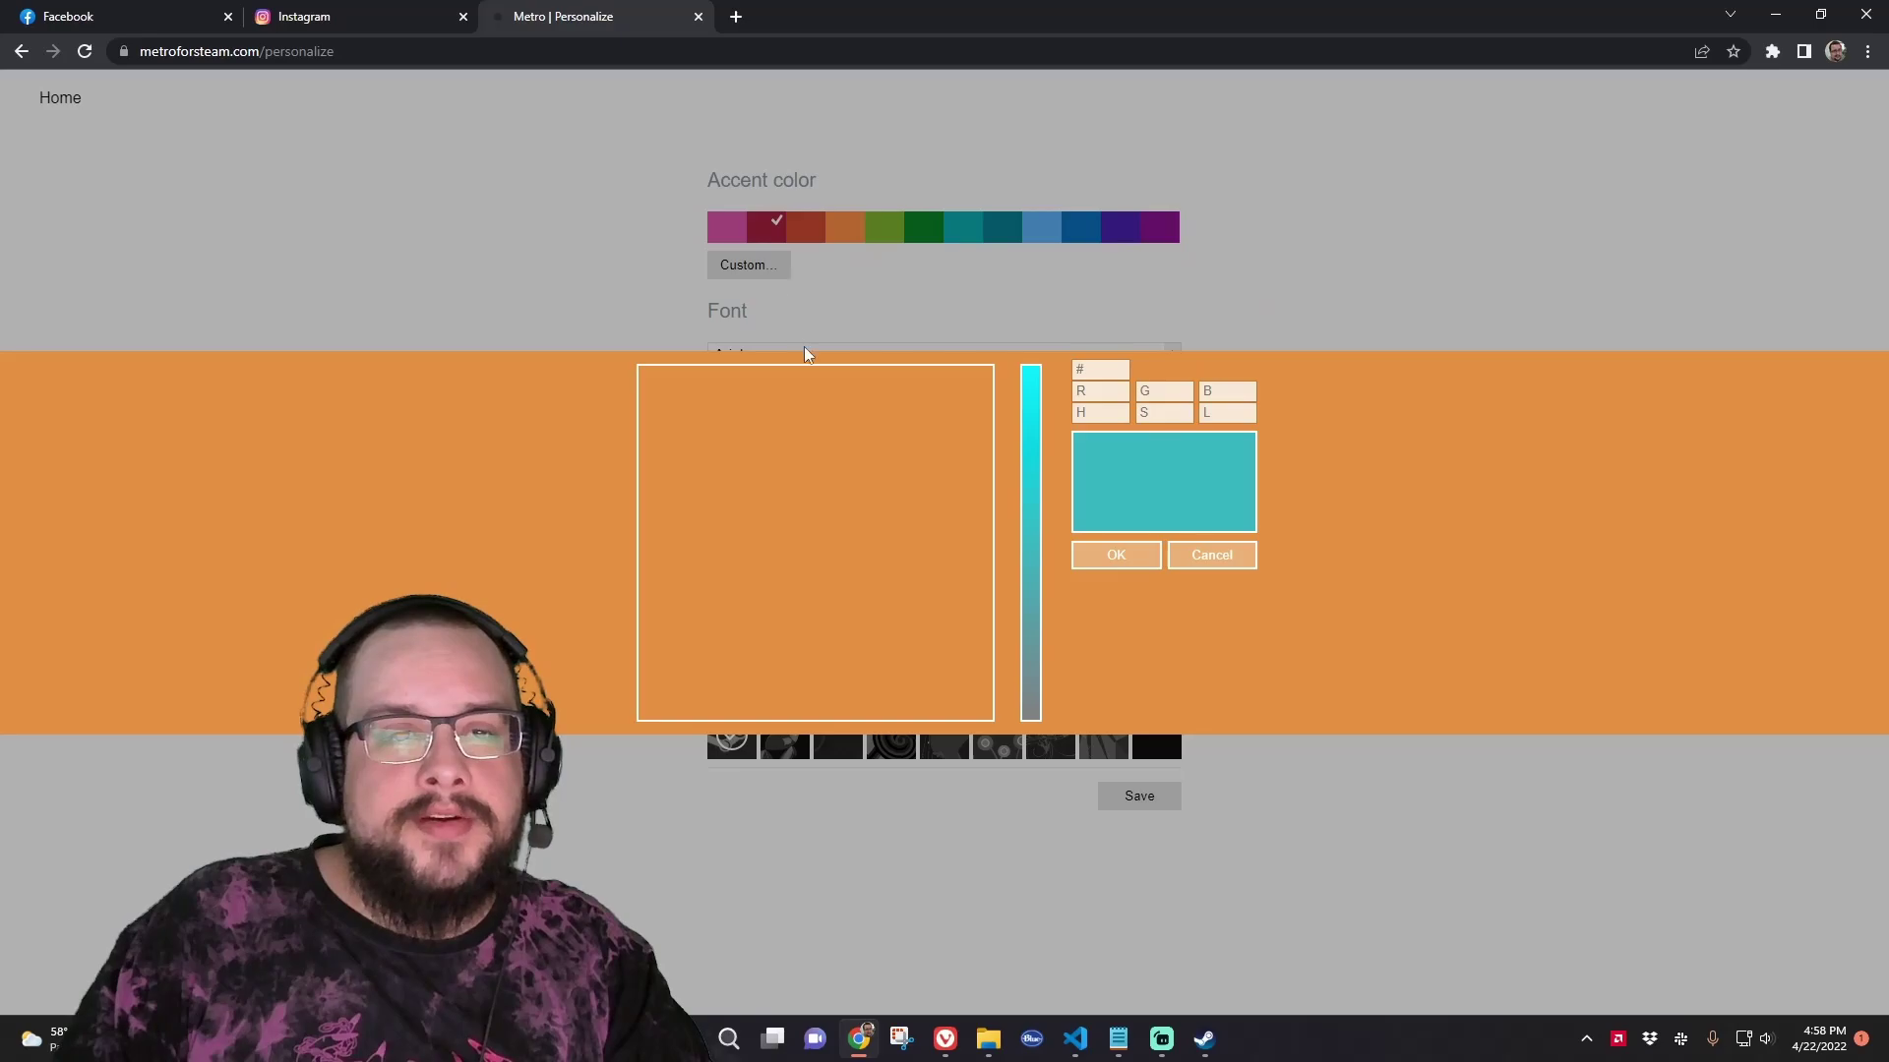
{"action": "left_click", "coordinate": [919, 464]}
{"action": "left_click", "coordinate": [1205, 557]}
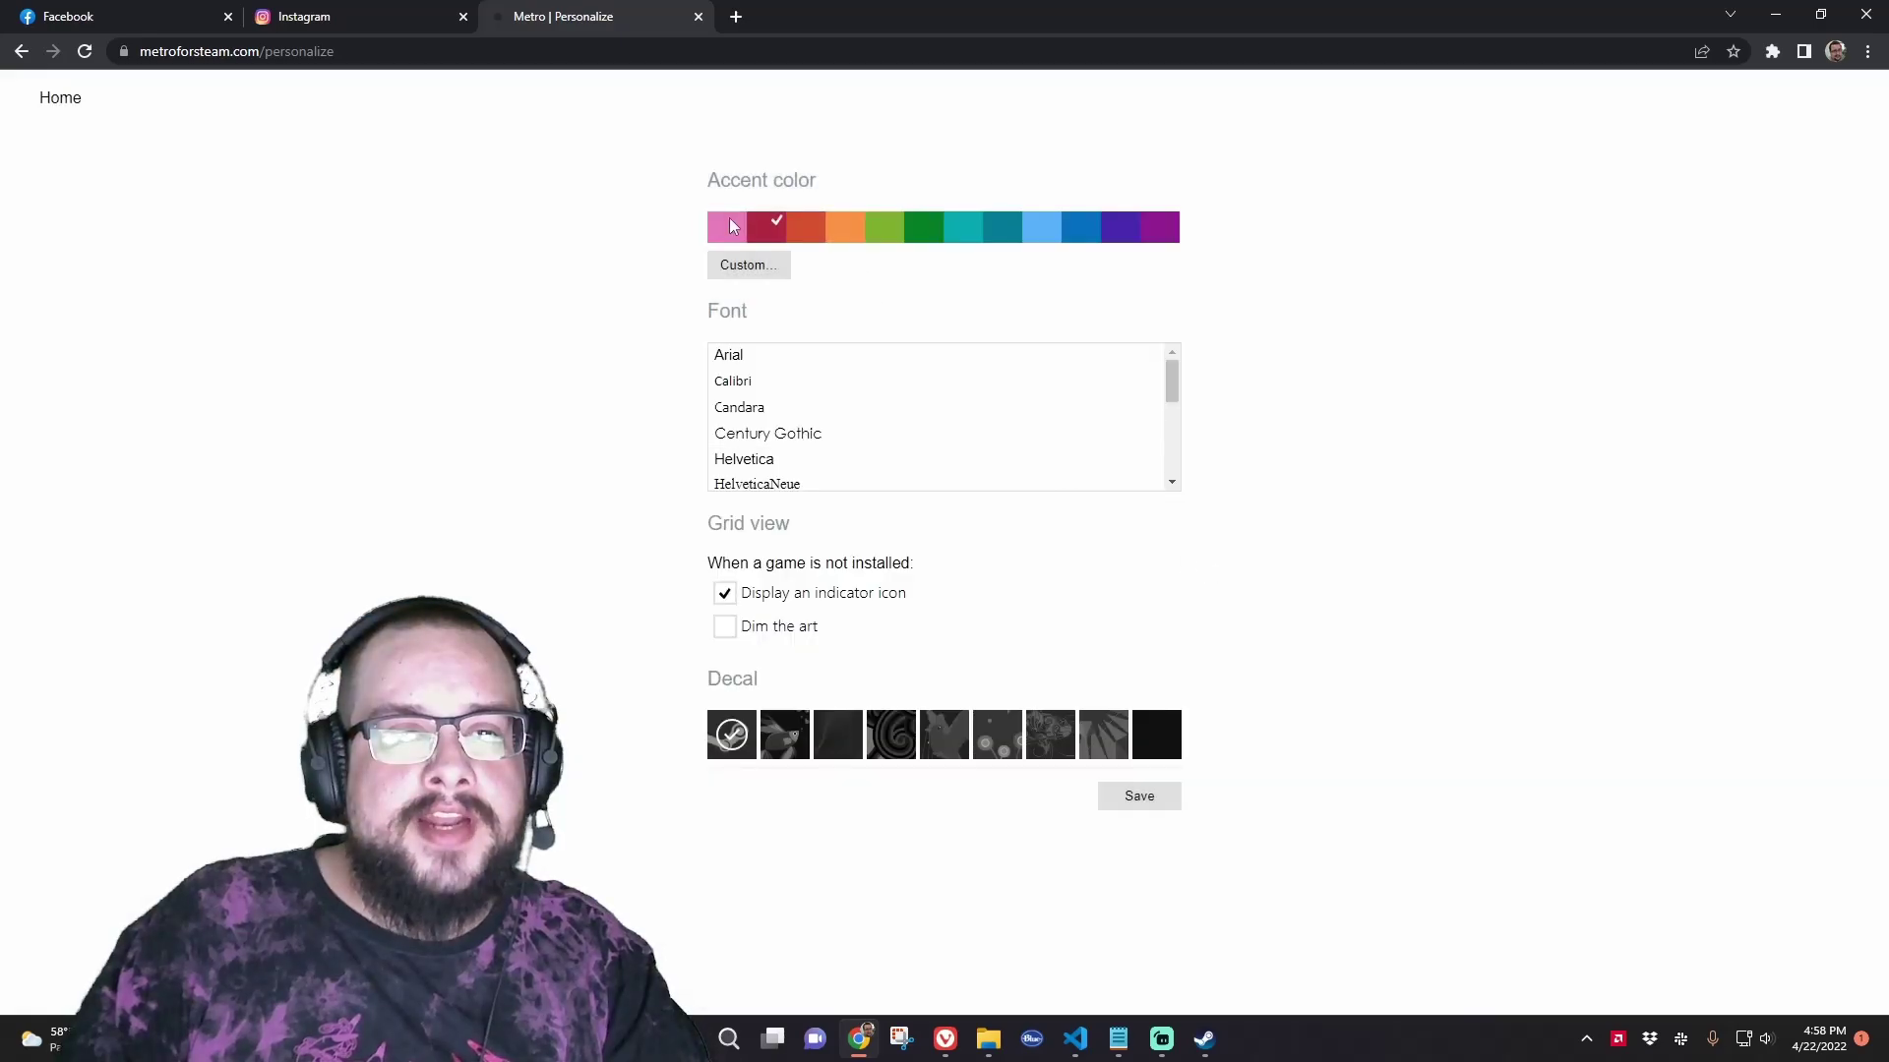
Look through the font list and choose the third decal after trying the fourth and fifth ones
{"action": "scroll", "coordinate": [962, 405], "scroll_direction": "down", "scroll_amount": 1}
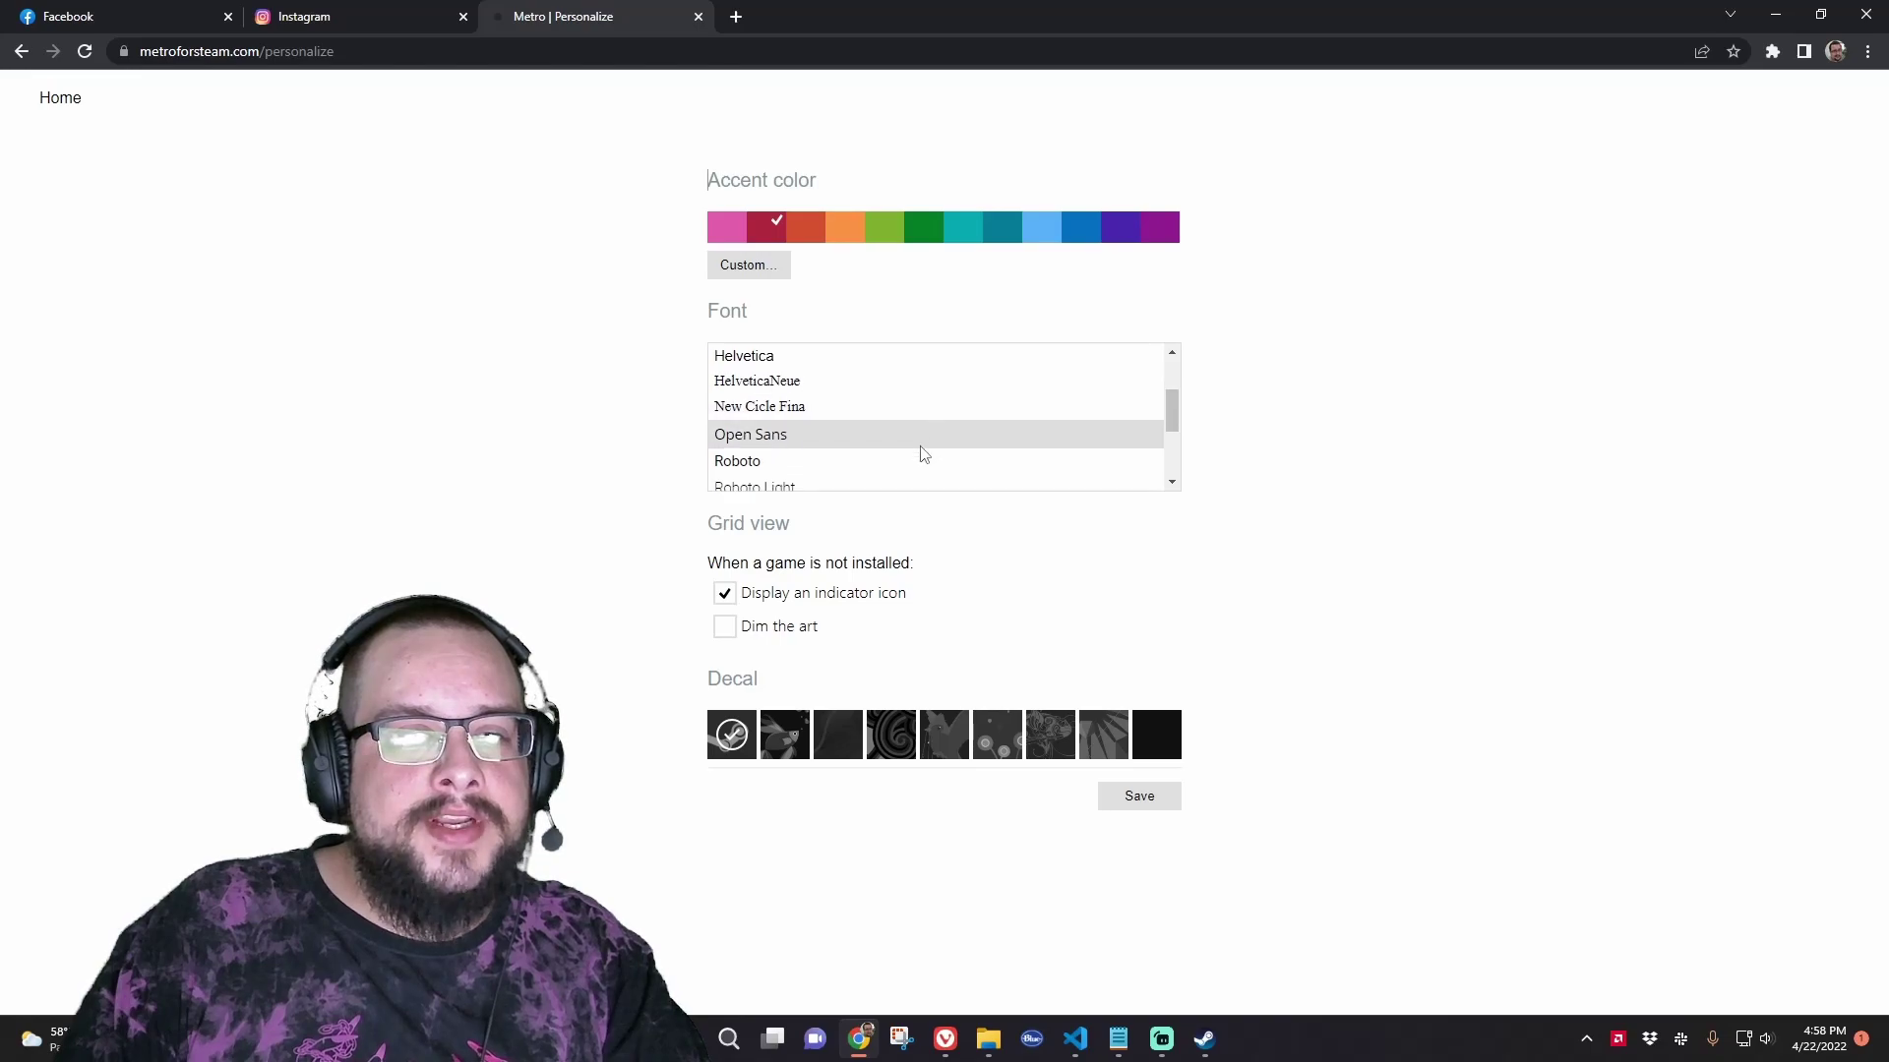
{"action": "scroll", "coordinate": [915, 433], "scroll_direction": "down", "scroll_amount": 1}
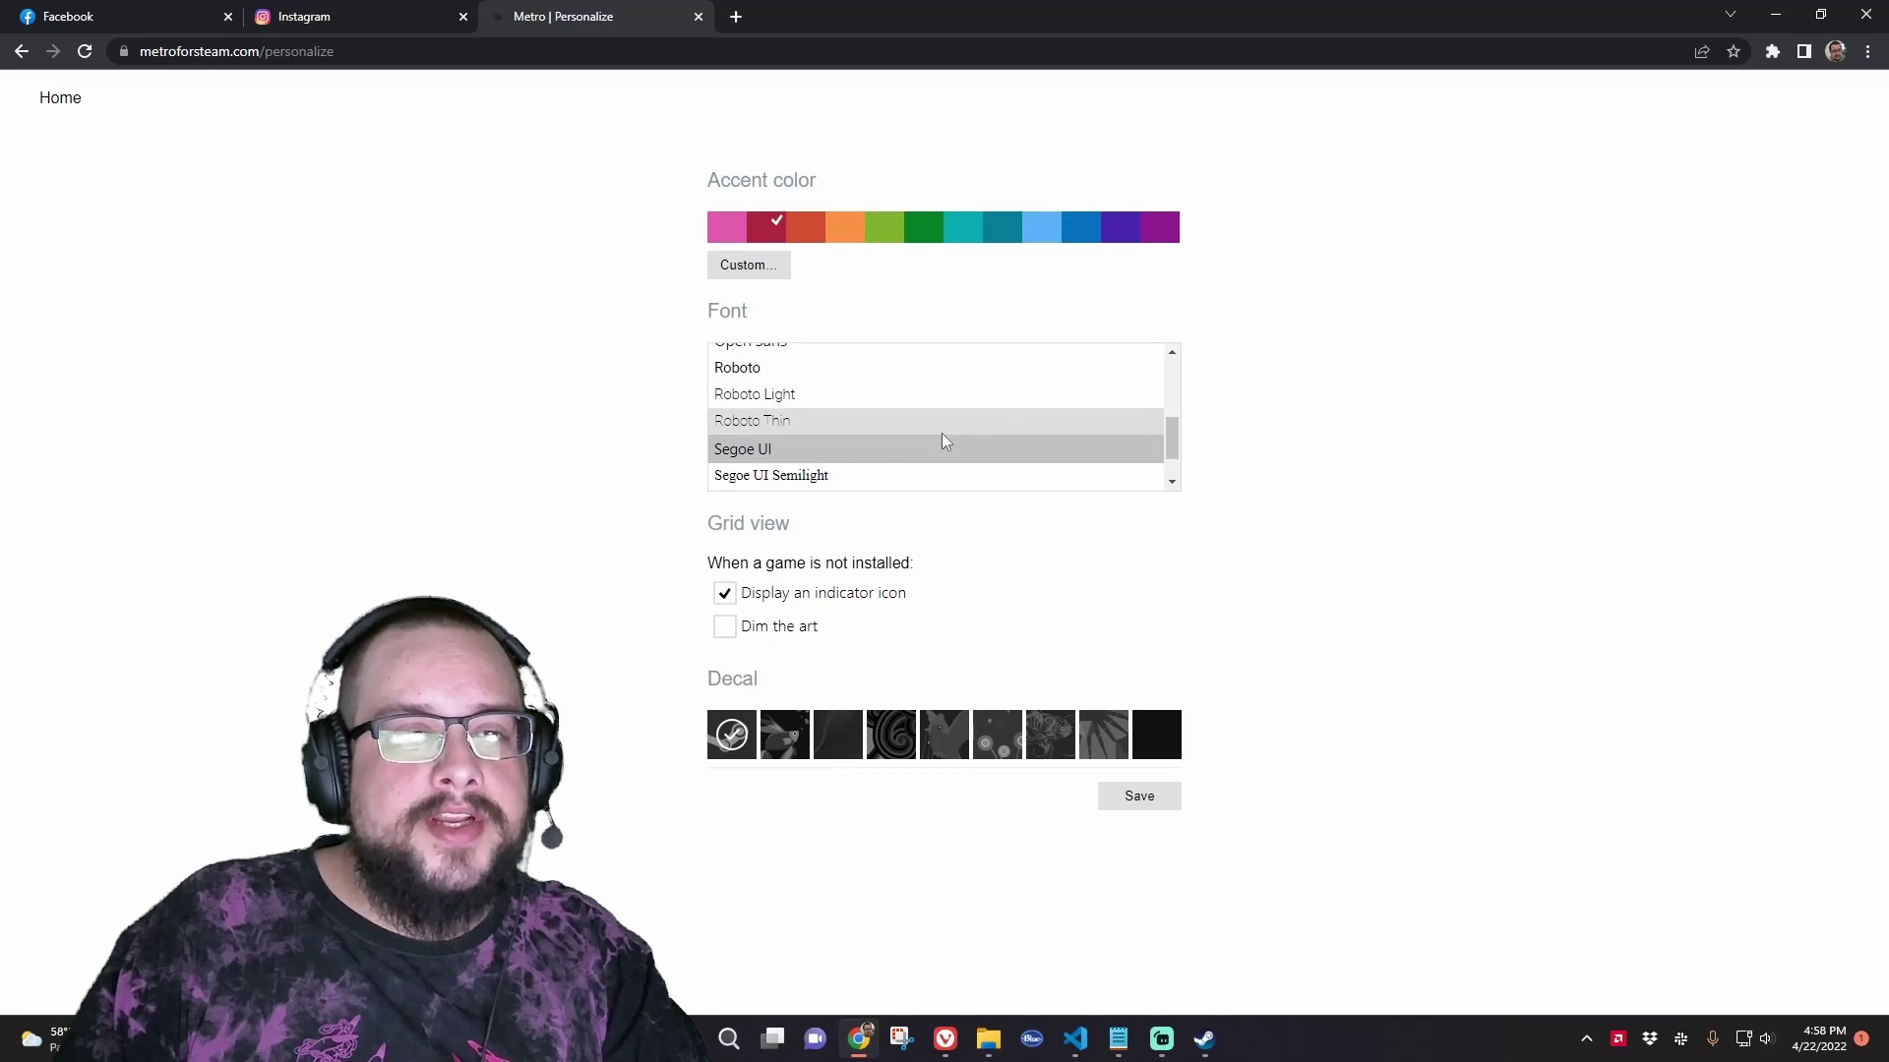
{"action": "scroll", "coordinate": [901, 464], "scroll_direction": "down", "scroll_amount": 1}
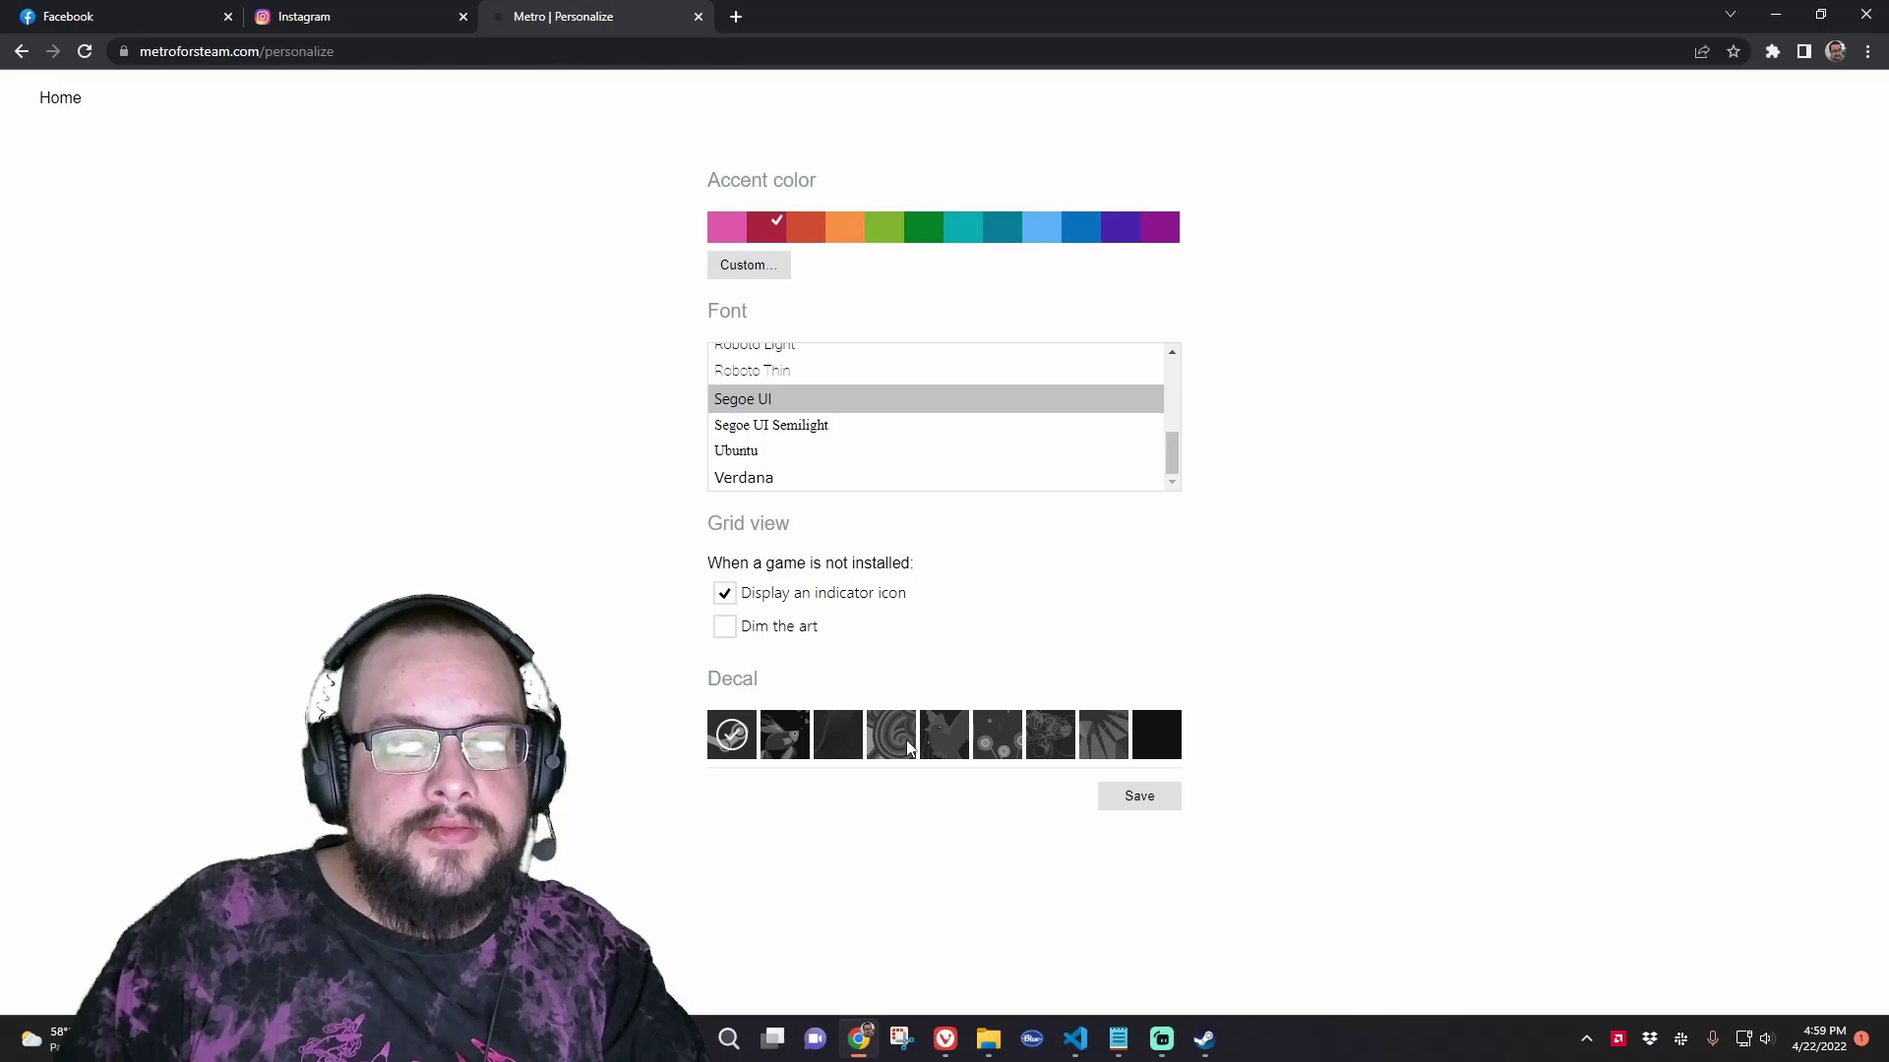
{"action": "left_click", "coordinate": [840, 734]}
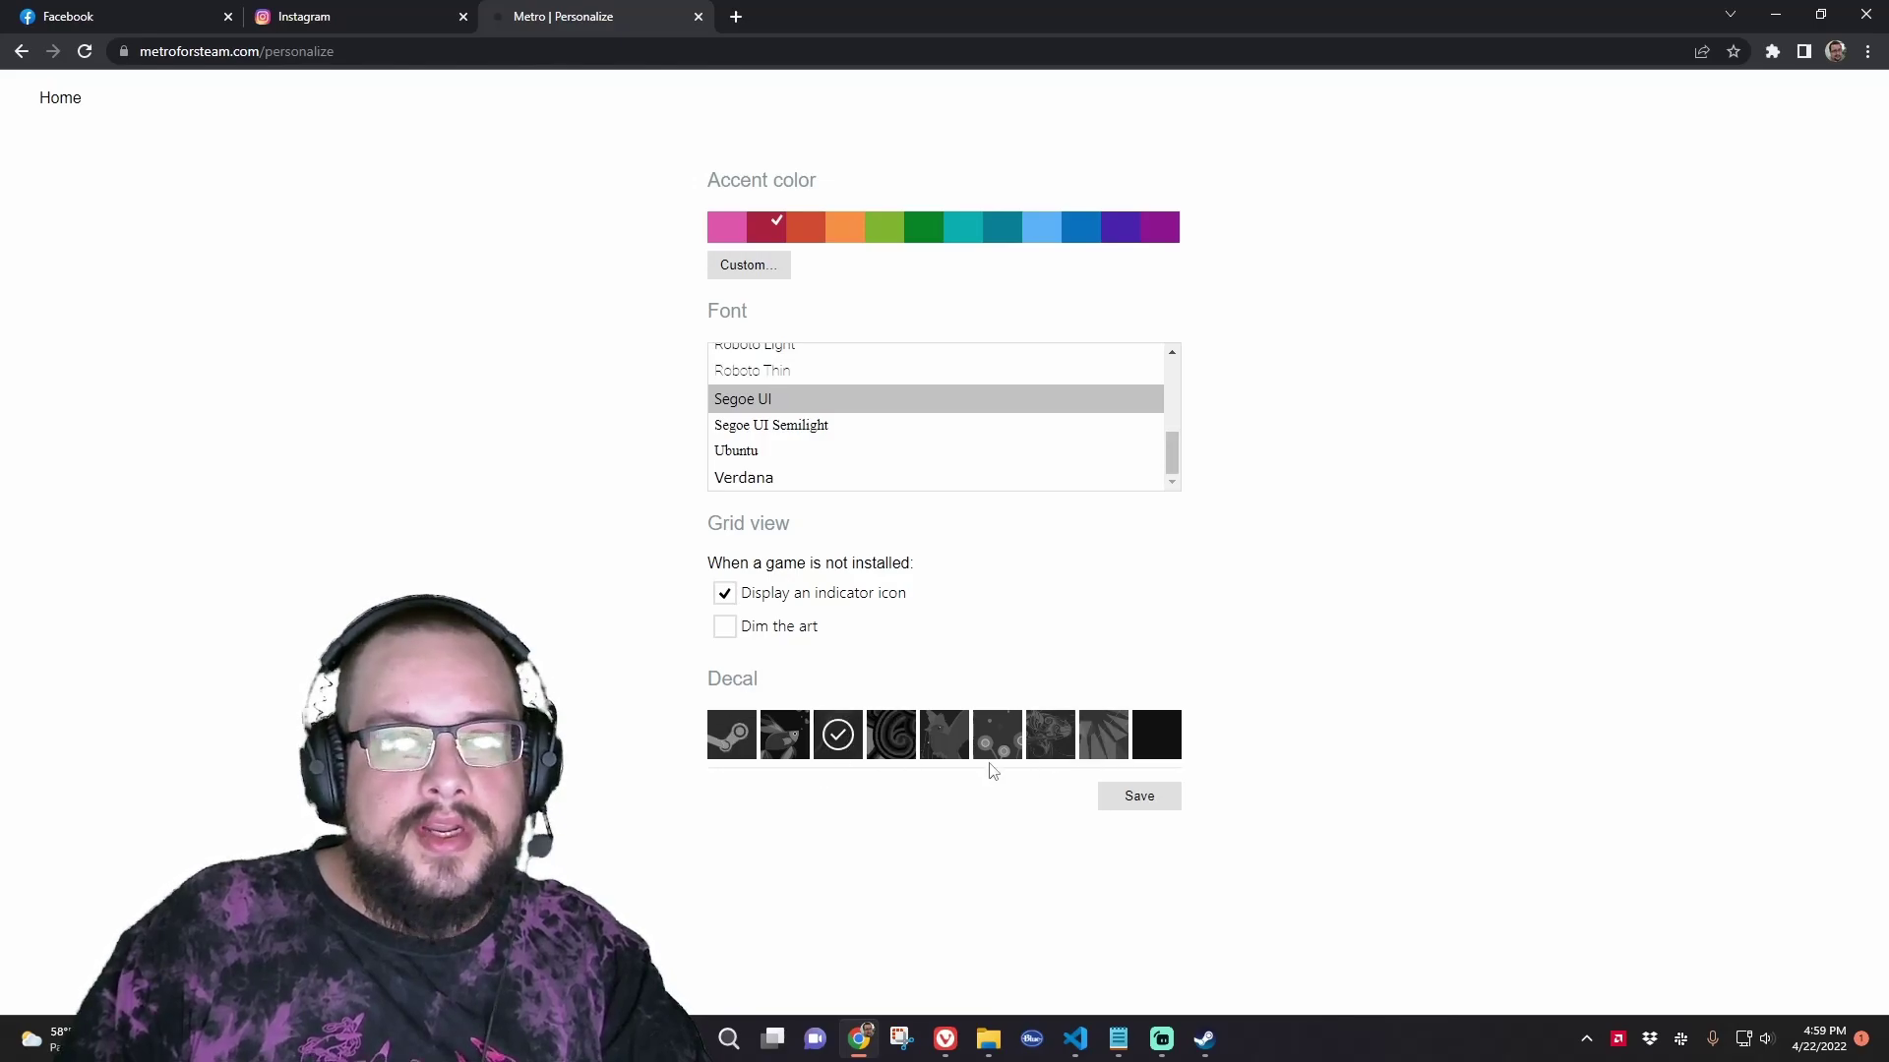
{"action": "key", "text": "ctrl+plus"}
{"action": "key", "text": "ctrl+plus"}
{"action": "key", "text": "ctrl+plus"}
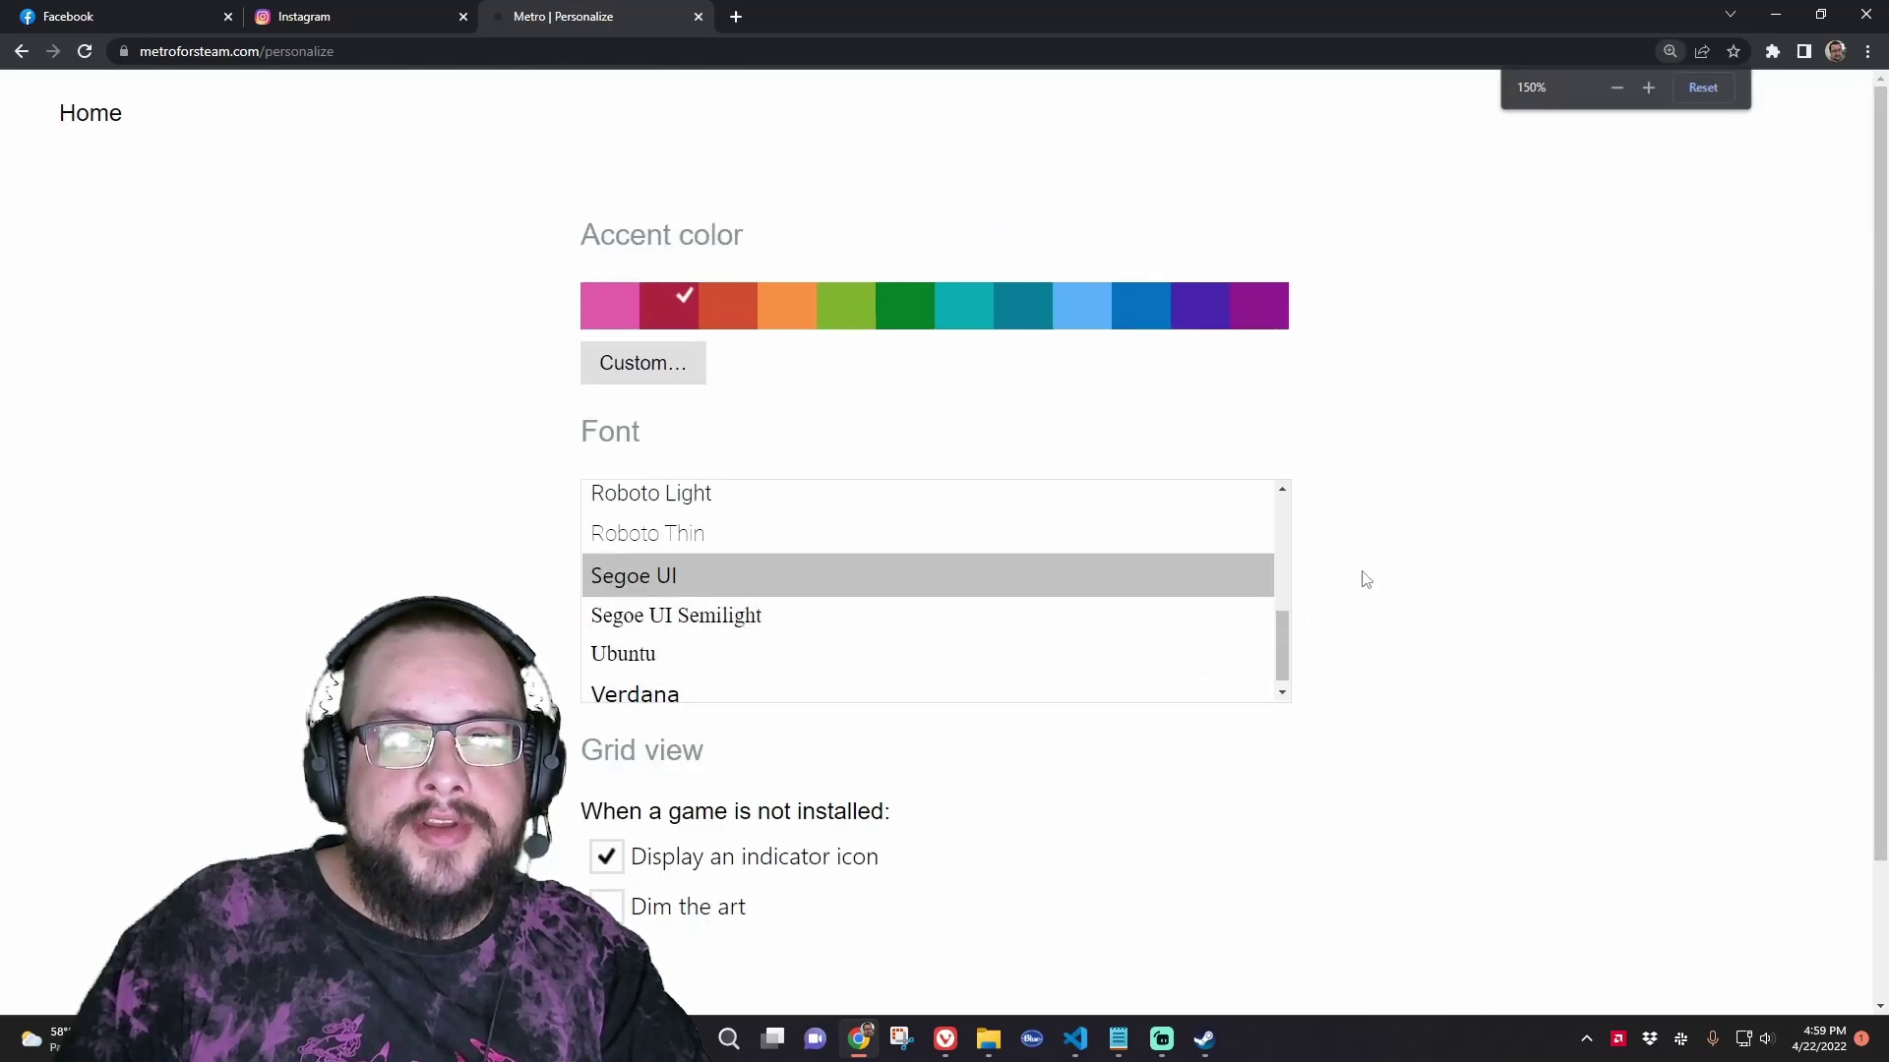
{"action": "scroll", "coordinate": [1377, 577], "scroll_direction": "down", "scroll_amount": 2}
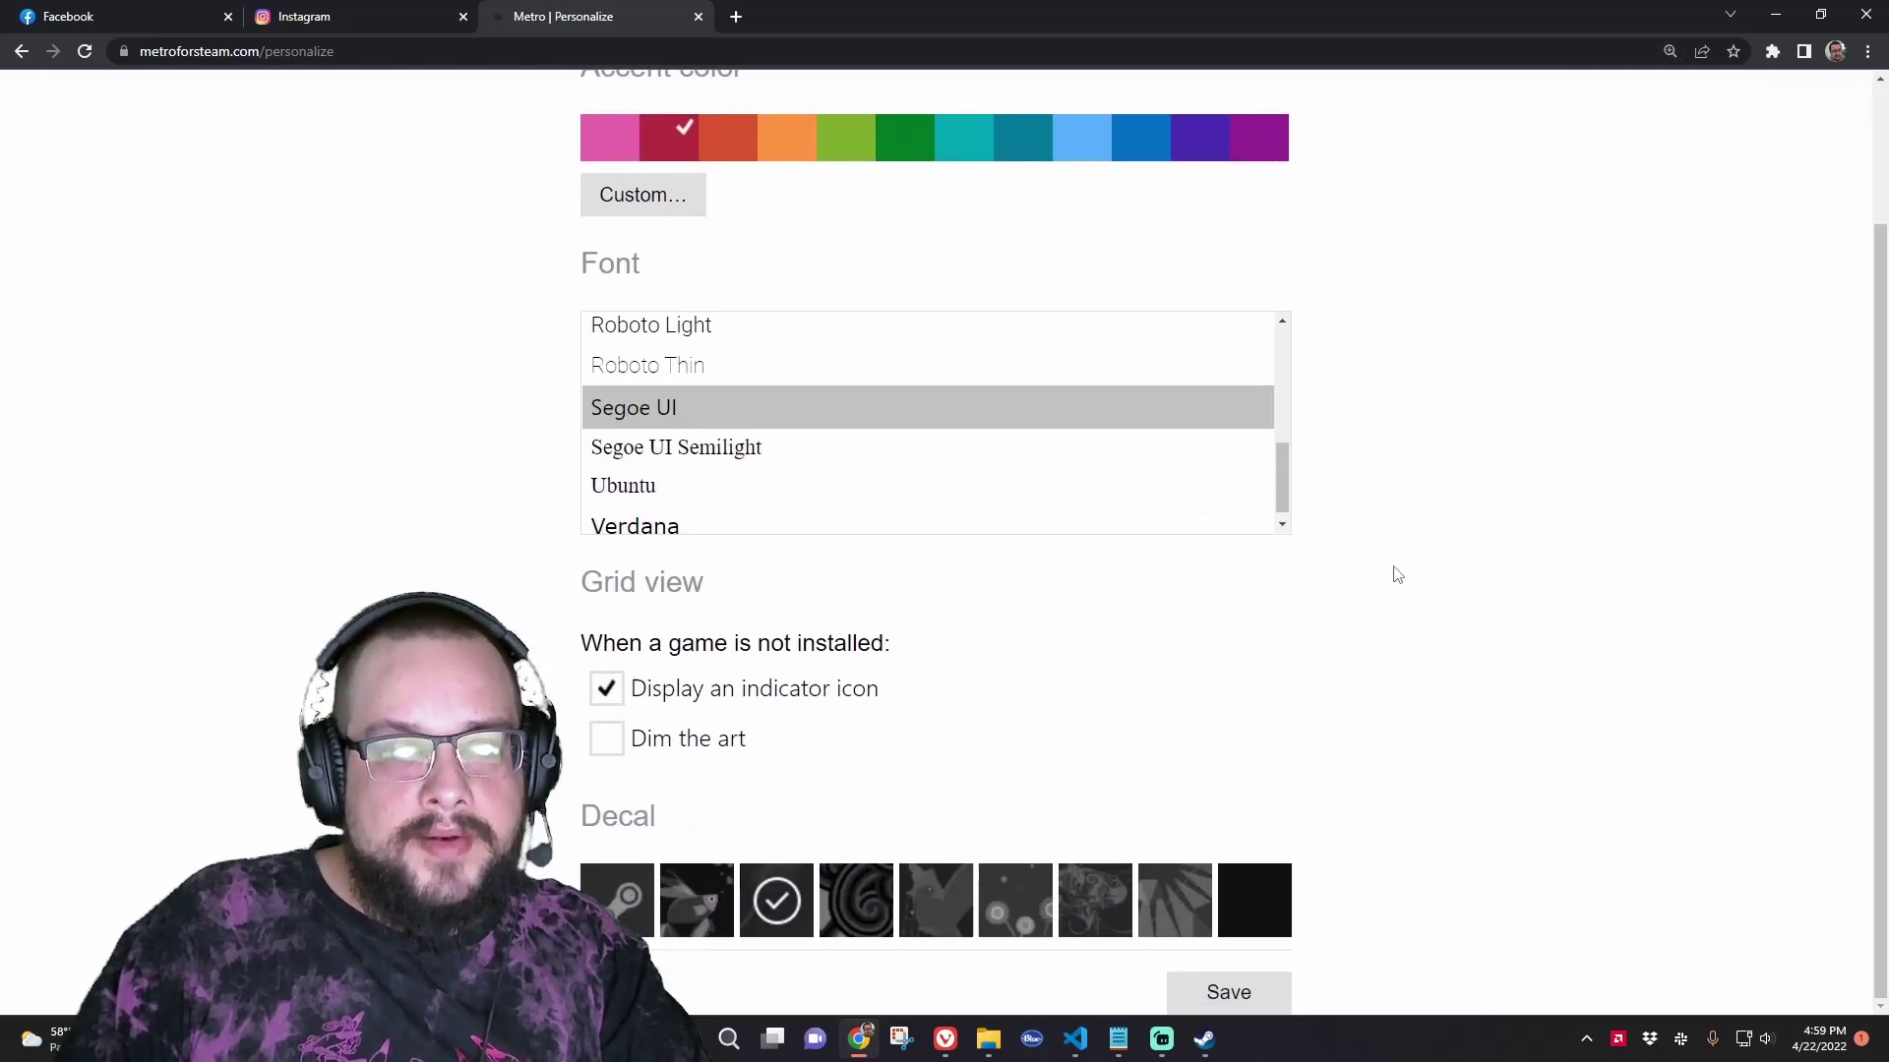
{"action": "left_click", "coordinate": [856, 903]}
{"action": "left_click", "coordinate": [940, 904]}
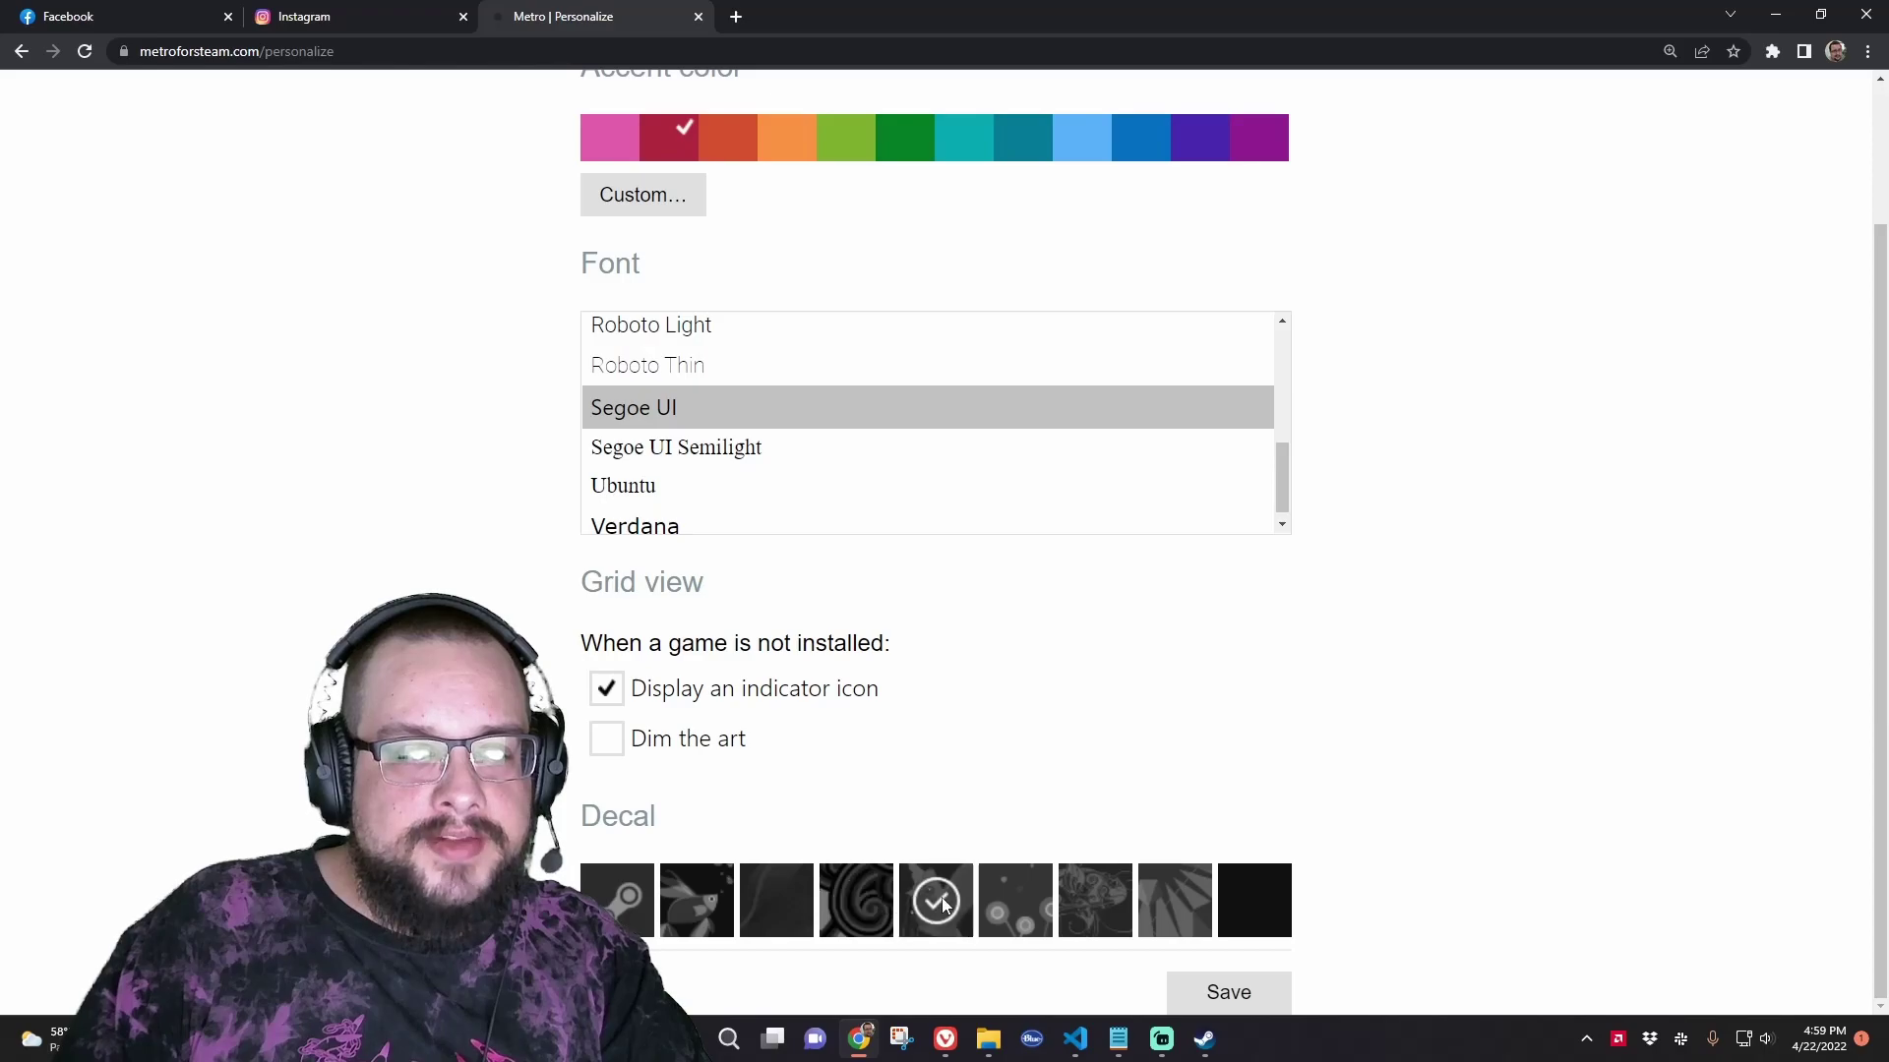
{"action": "left_click", "coordinate": [800, 907]}
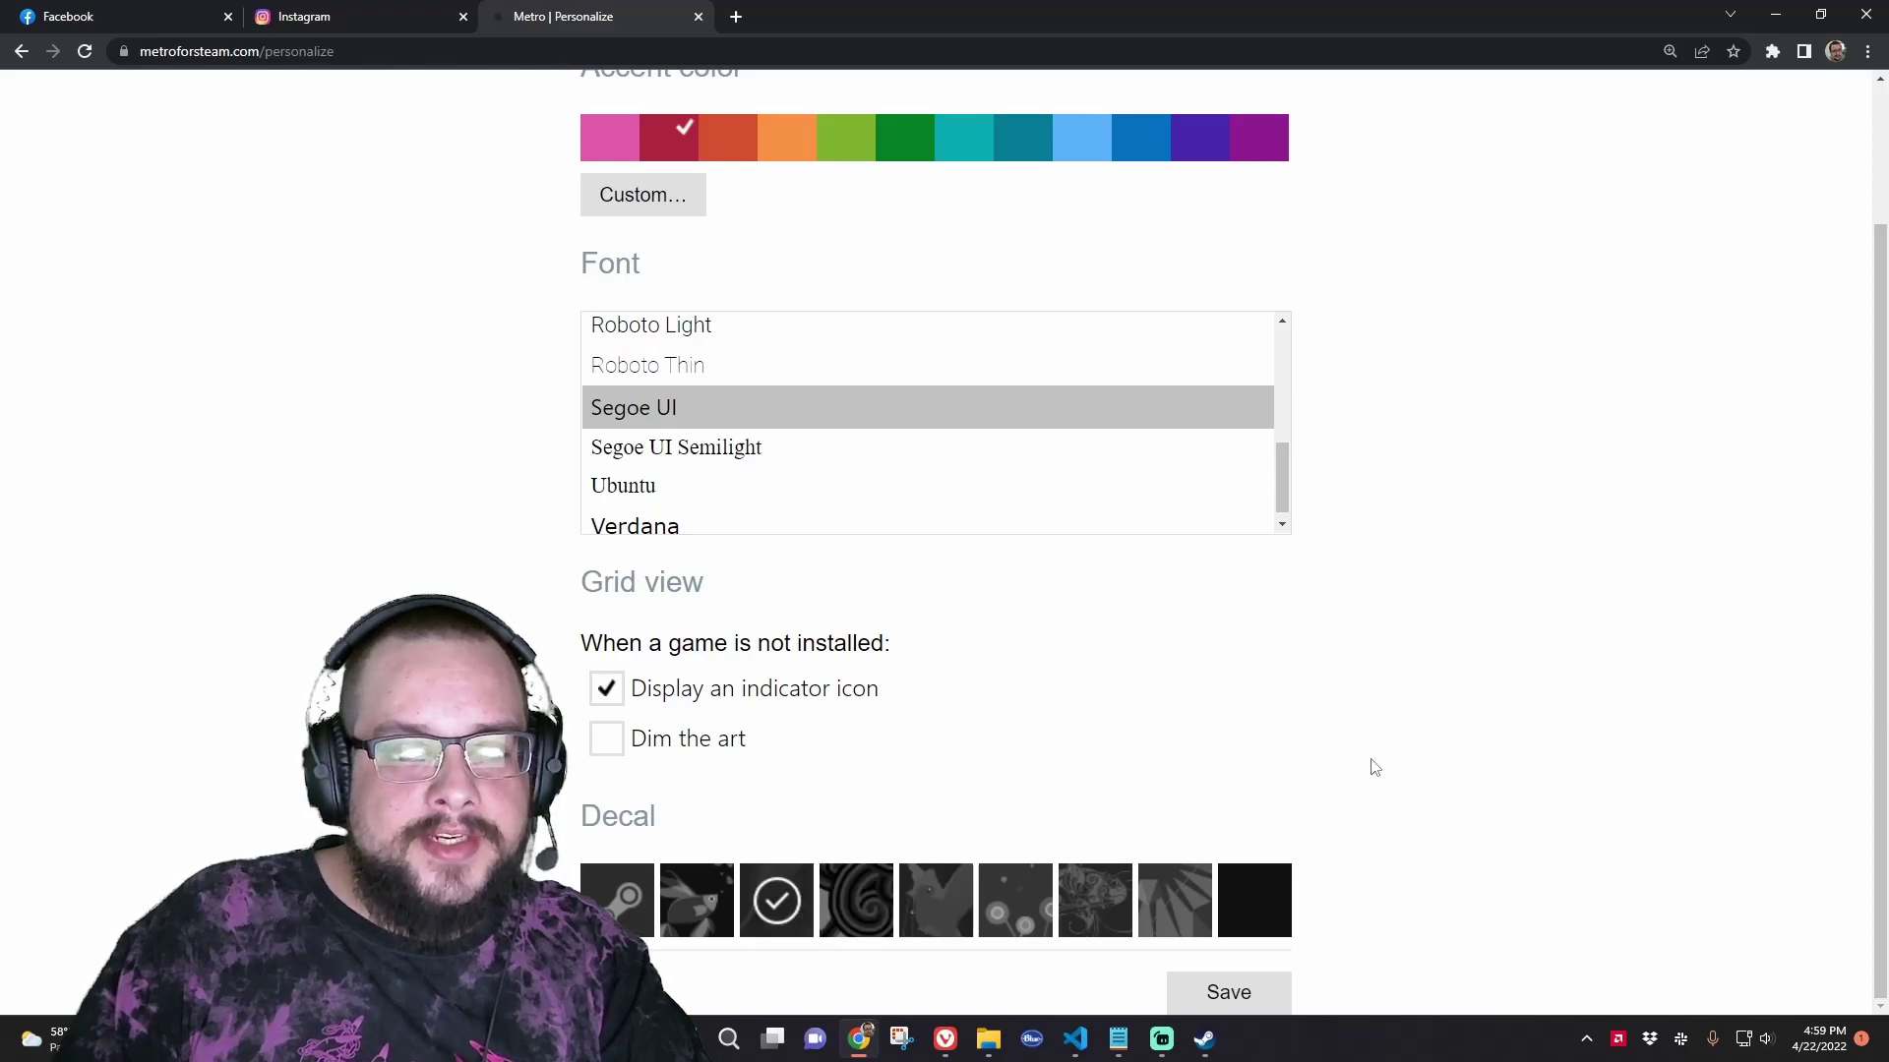
Save the personalized preset, download its custom.styles file and dismiss the preset notice
{"action": "key", "text": "ctrl+minus"}
{"action": "key", "text": "ctrl+minus"}
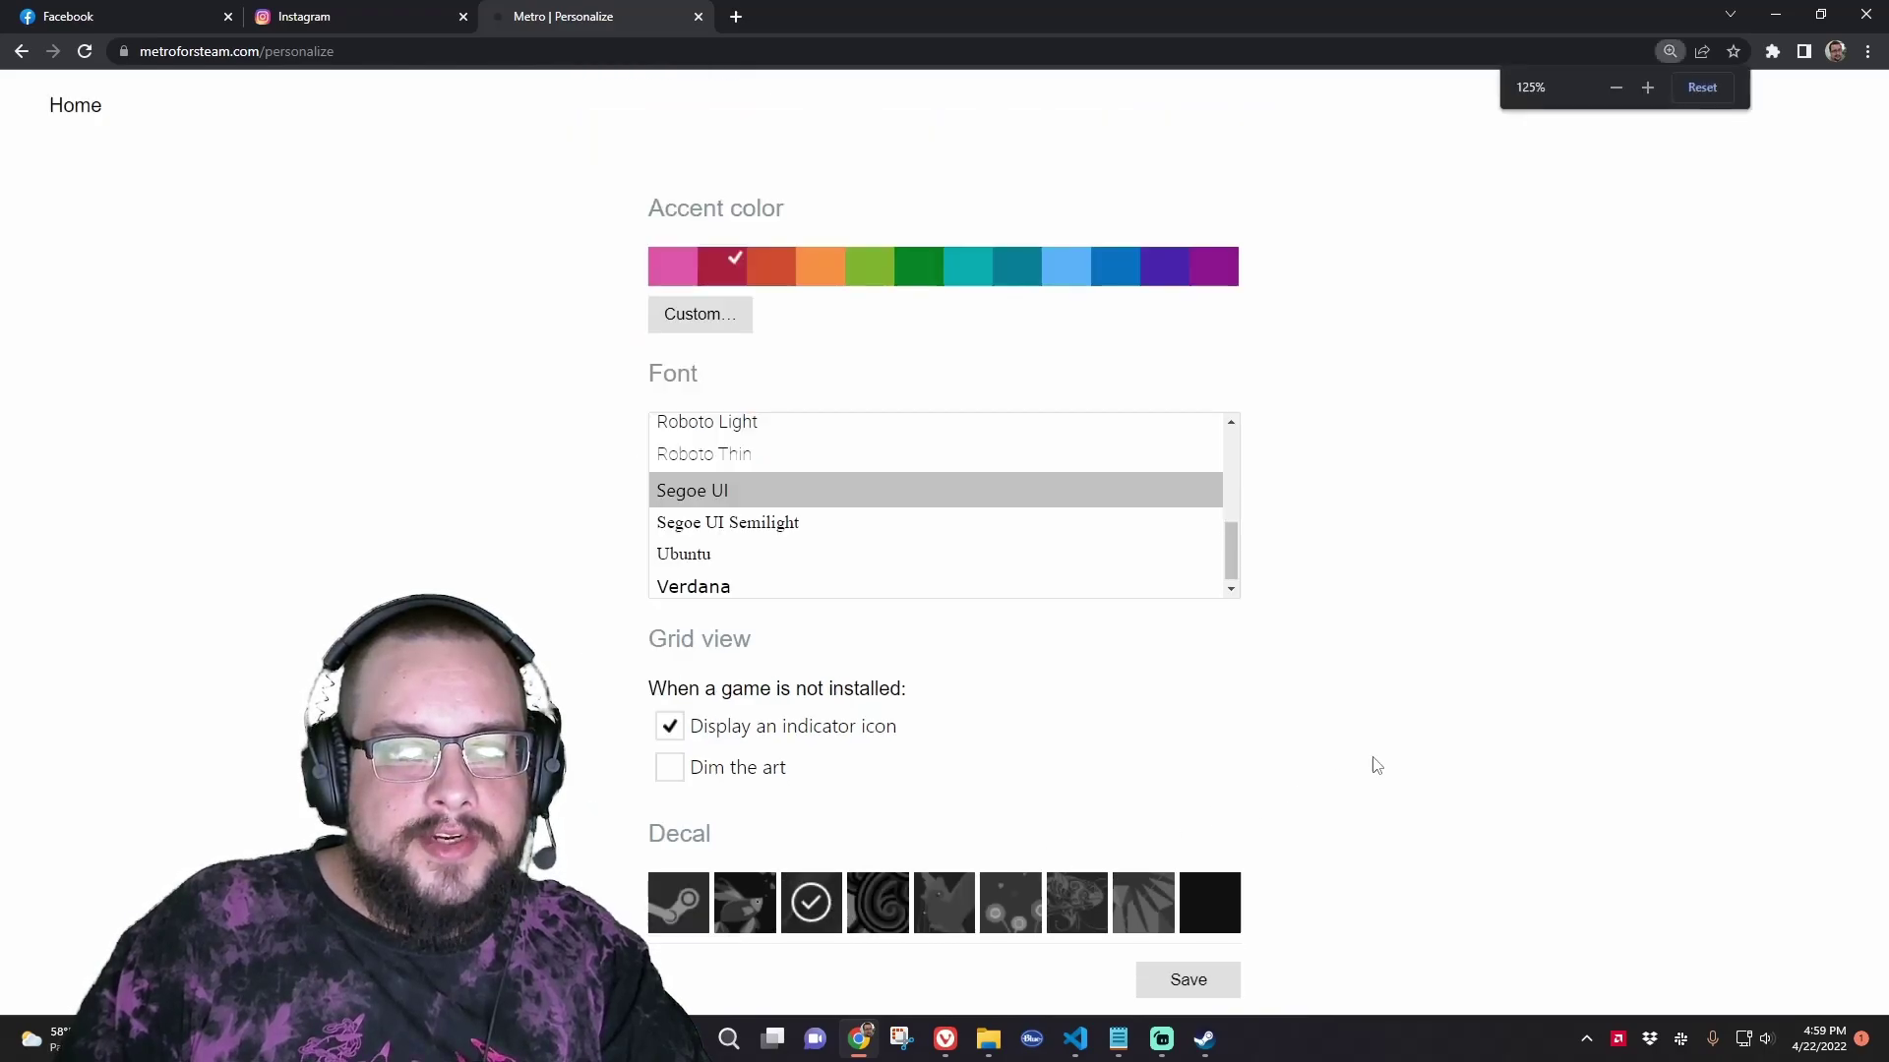
{"action": "left_click", "coordinate": [1169, 872]}
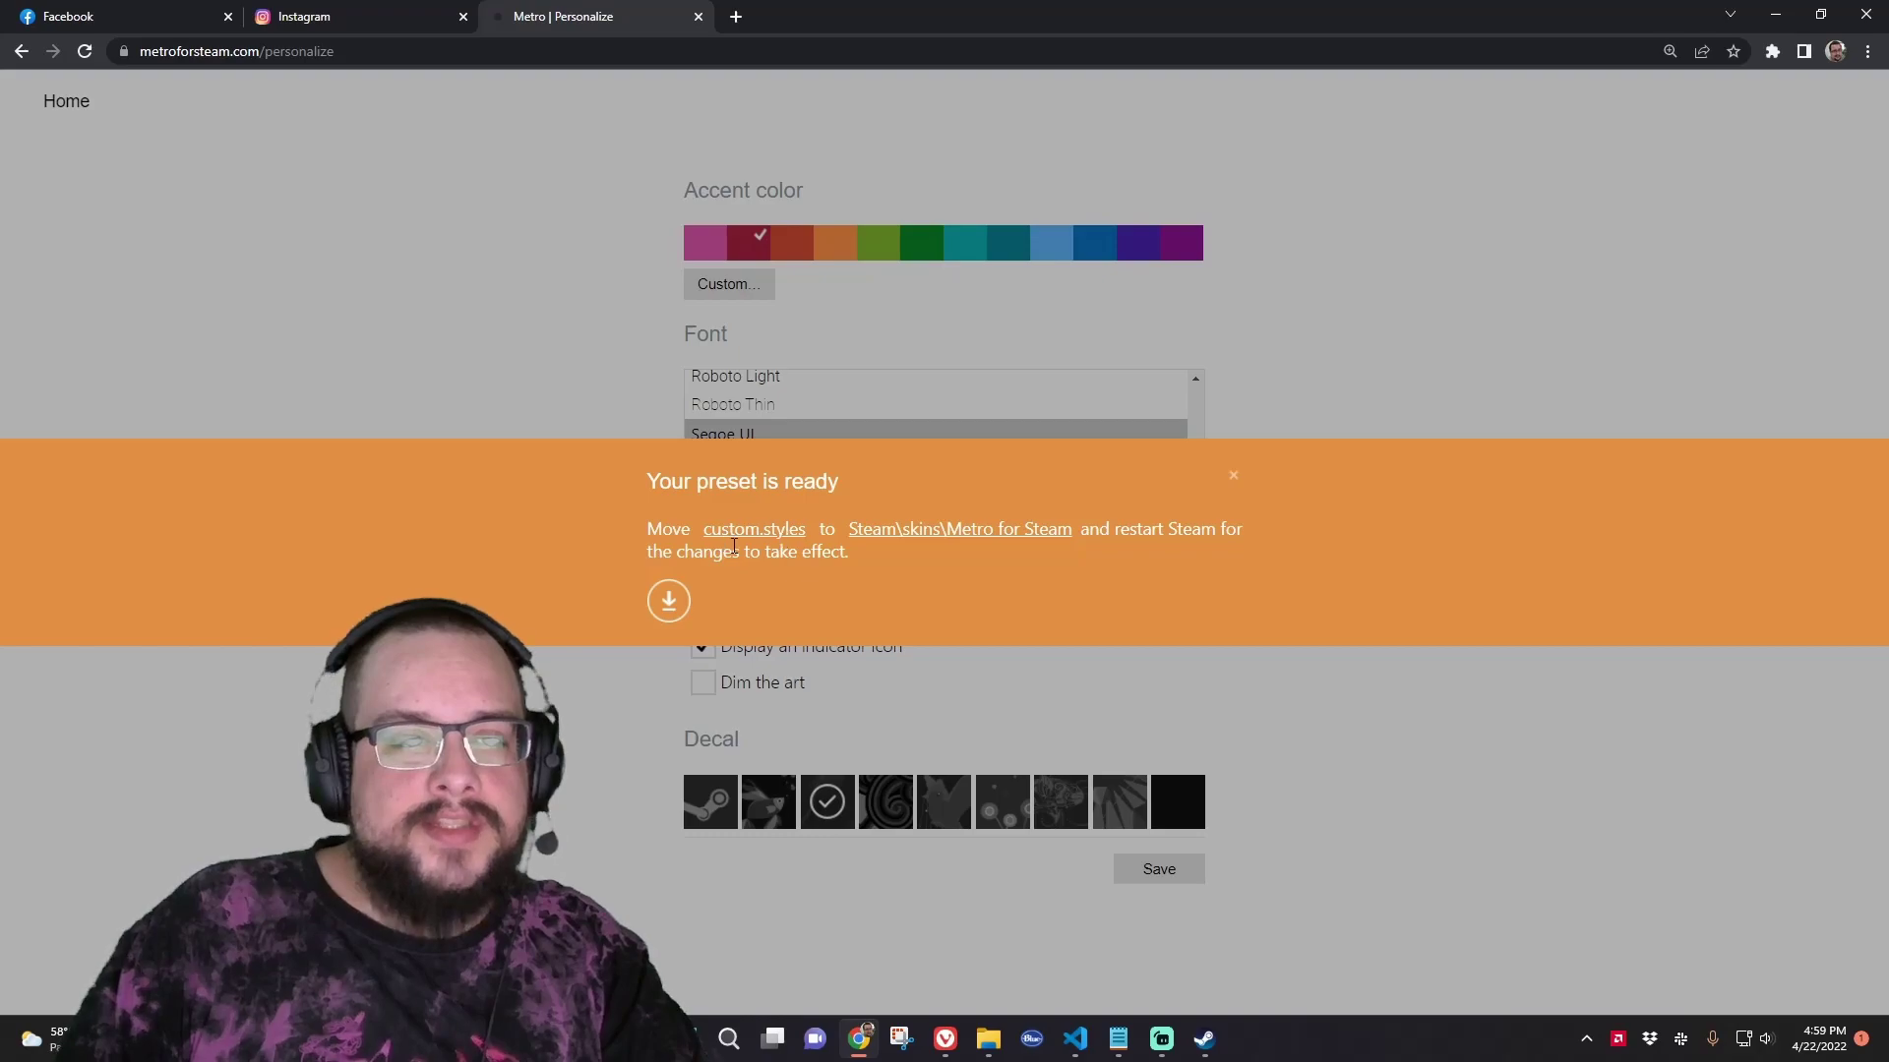
{"action": "left_click", "coordinate": [668, 595]}
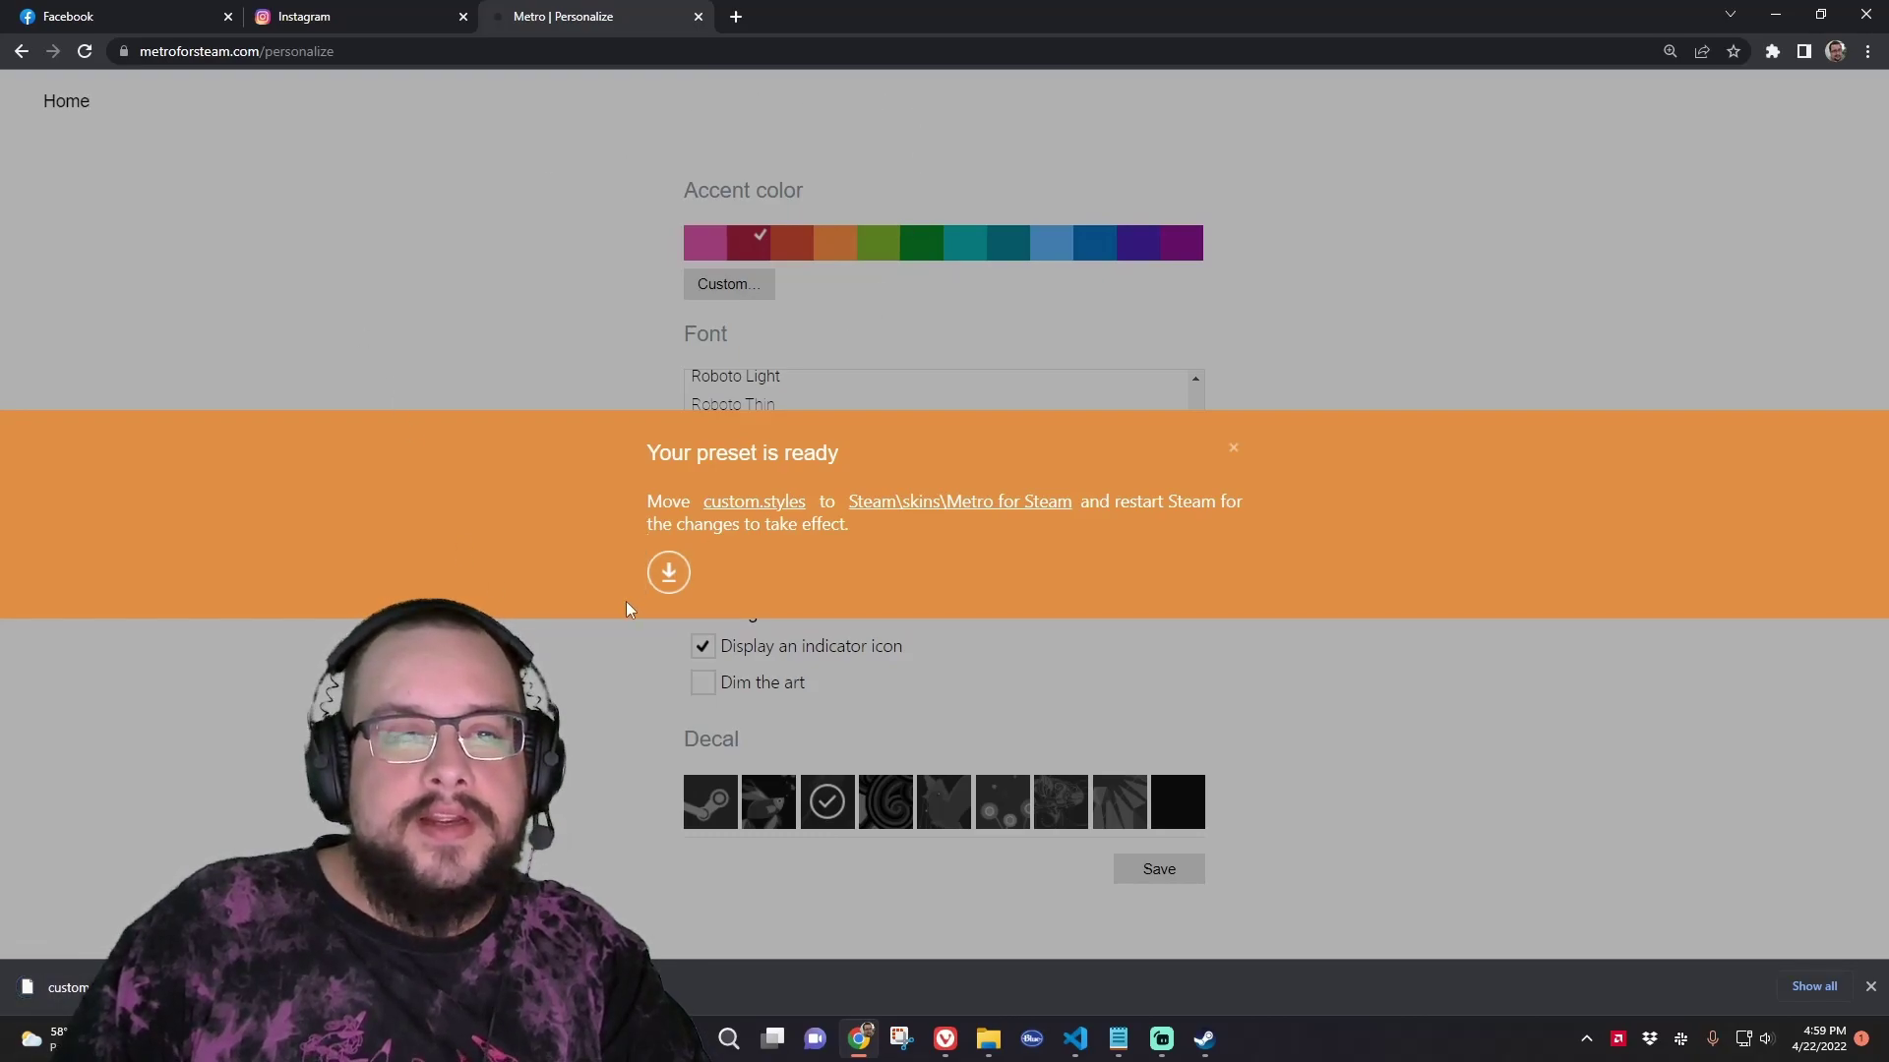
{"action": "left_click", "coordinate": [1231, 450]}
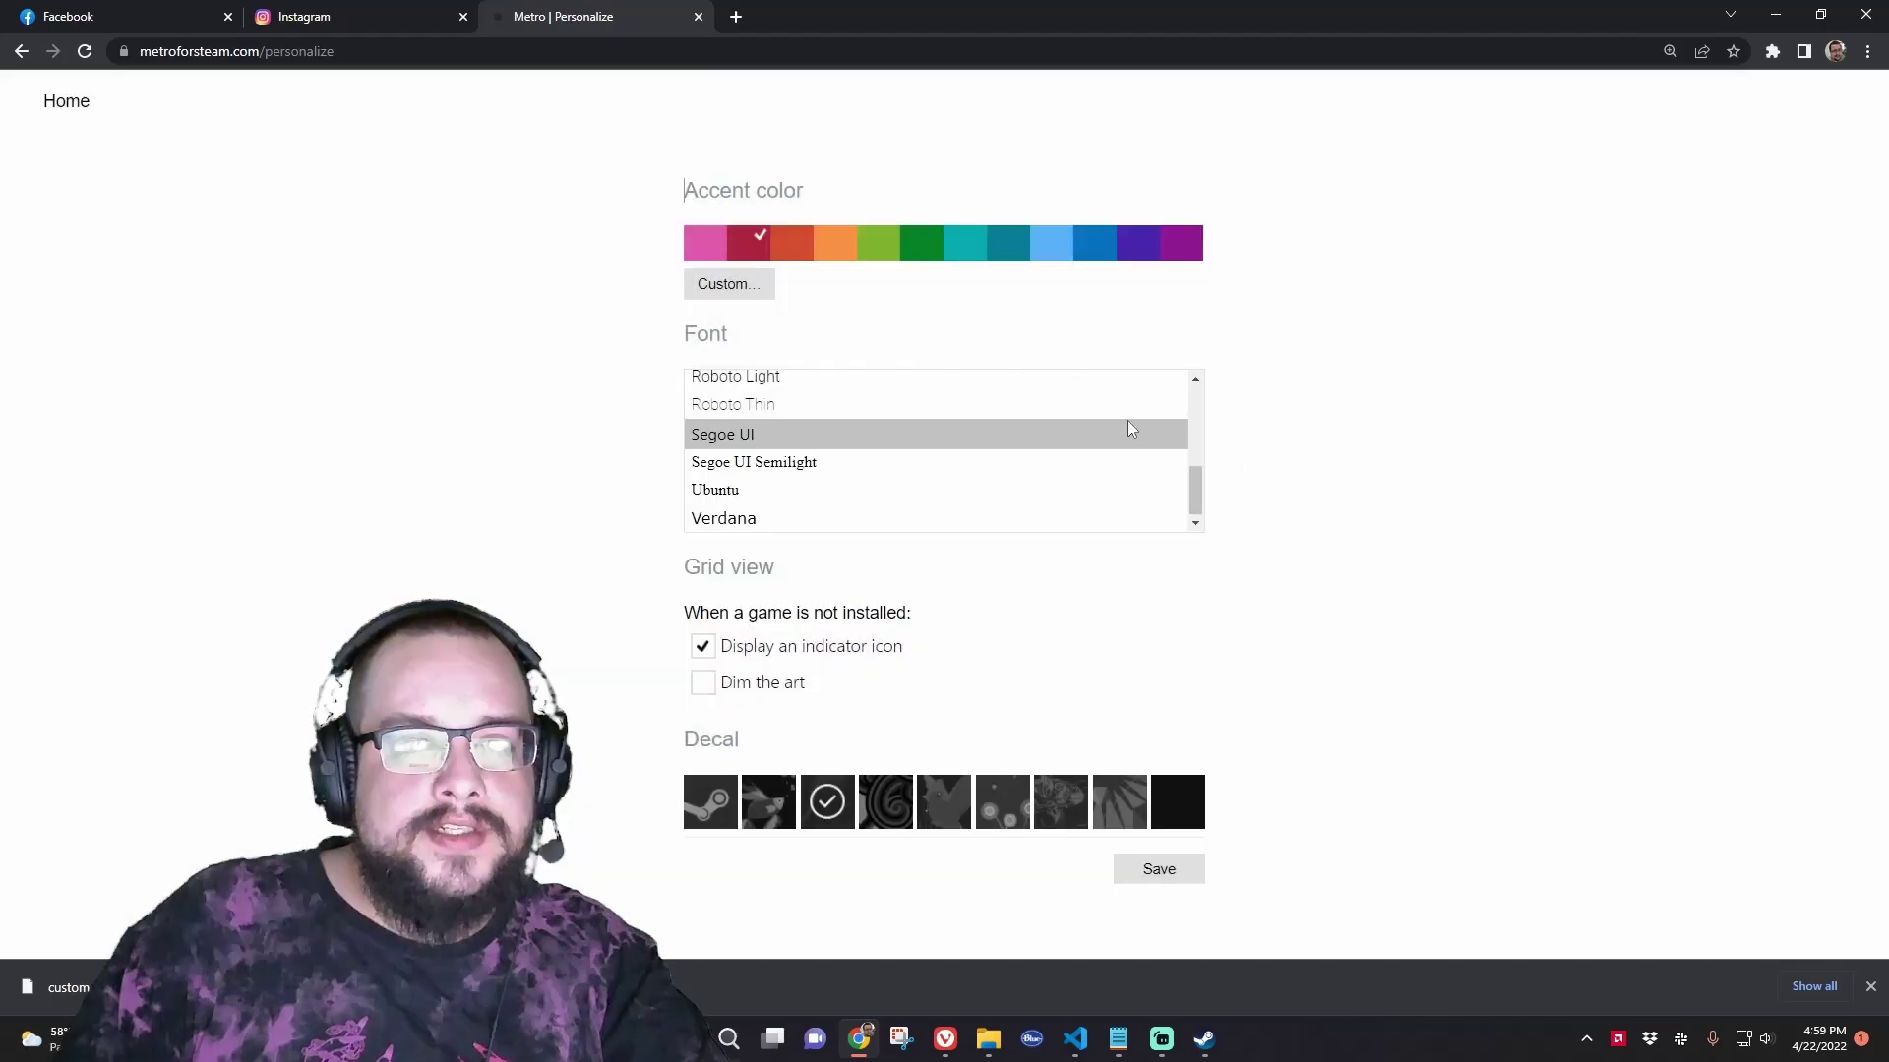
Return to the Metro for Steam home page, download the skin and open the metro-for-steam-4.4.zip archive in File Explorer
{"action": "left_click", "coordinate": [63, 102]}
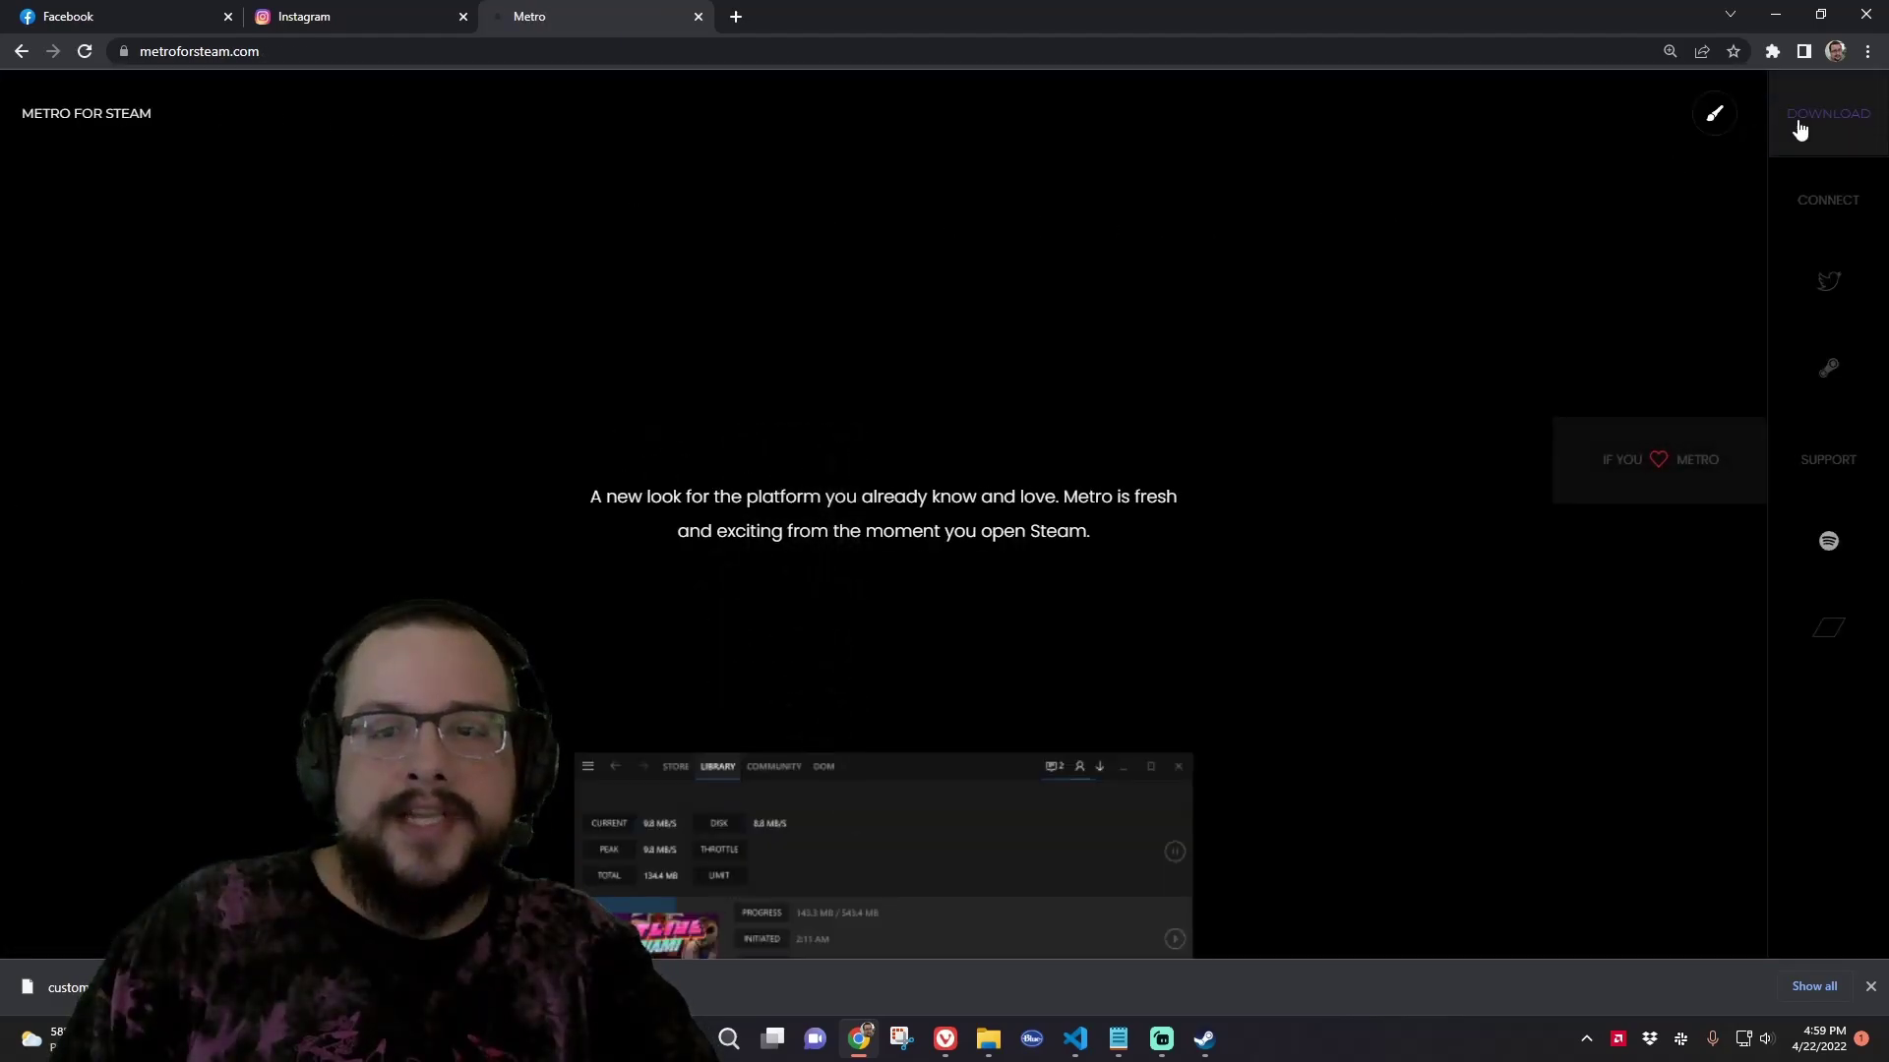
{"action": "left_click", "coordinate": [1839, 127]}
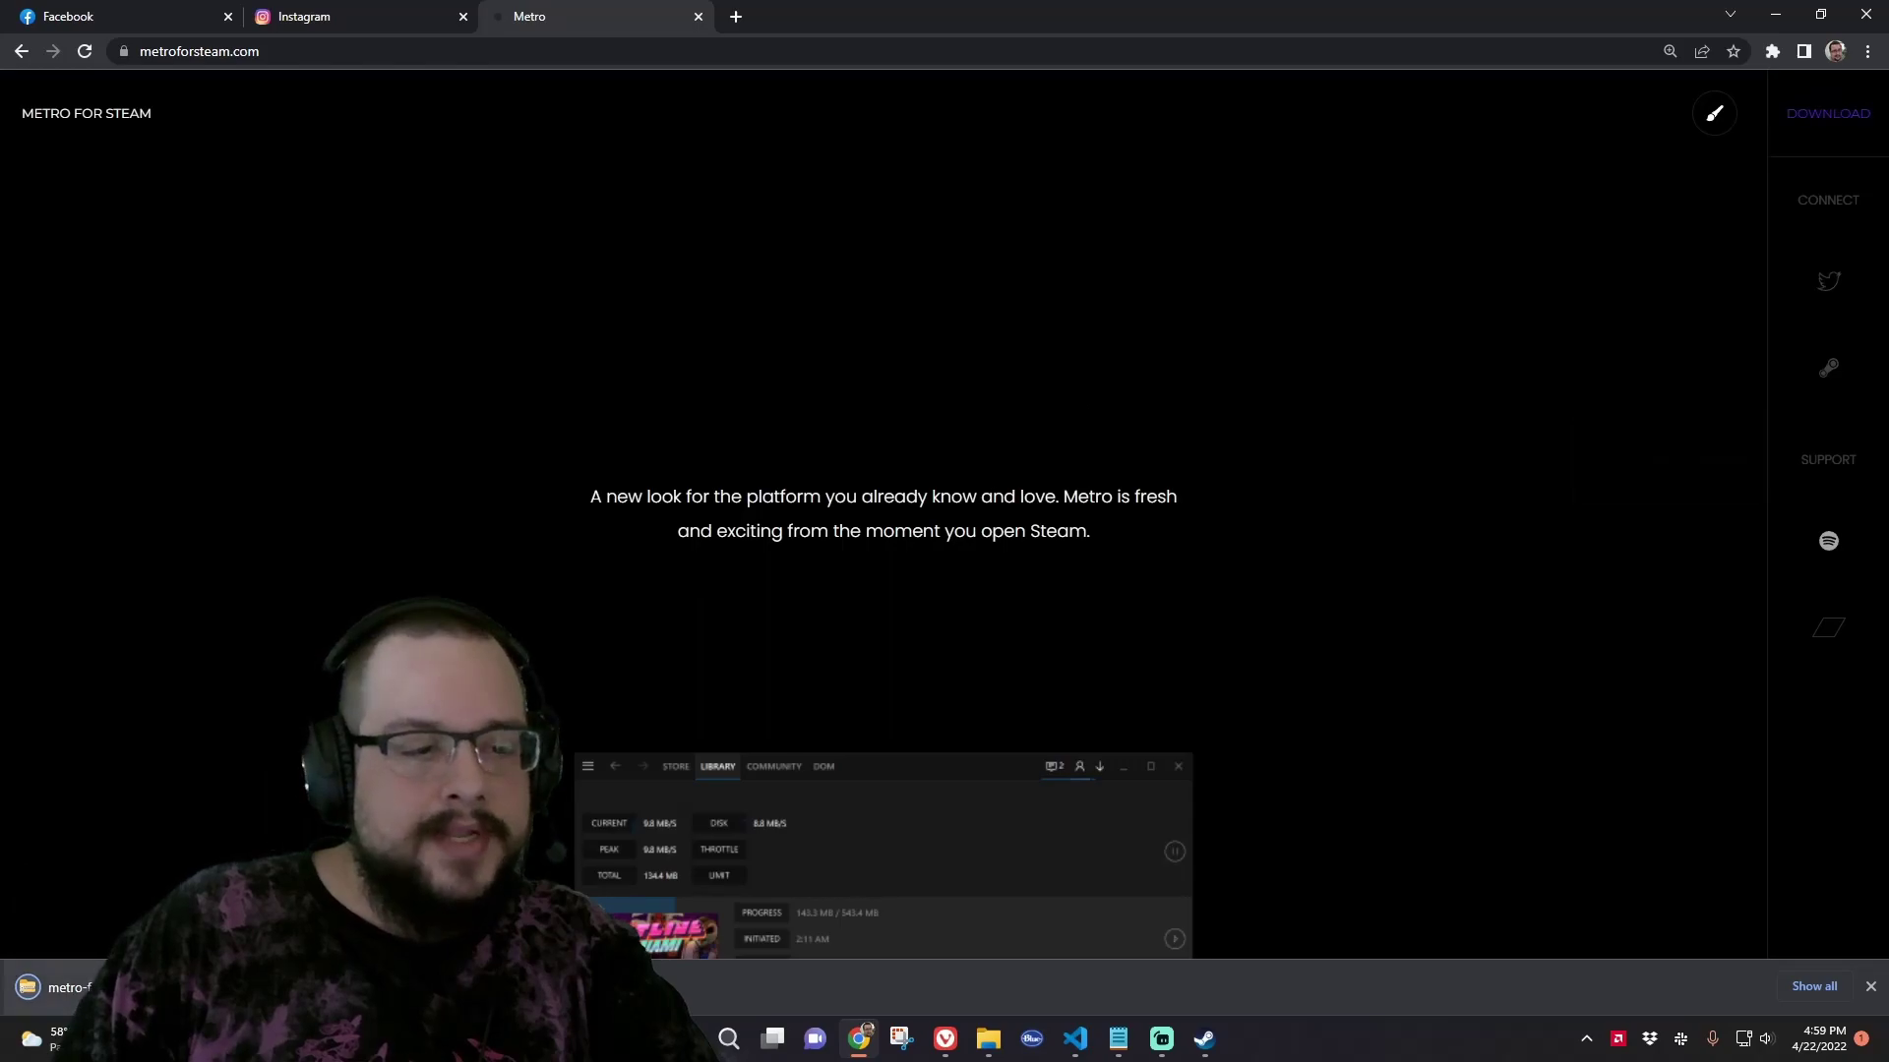
{"action": "left_click", "coordinate": [59, 987]}
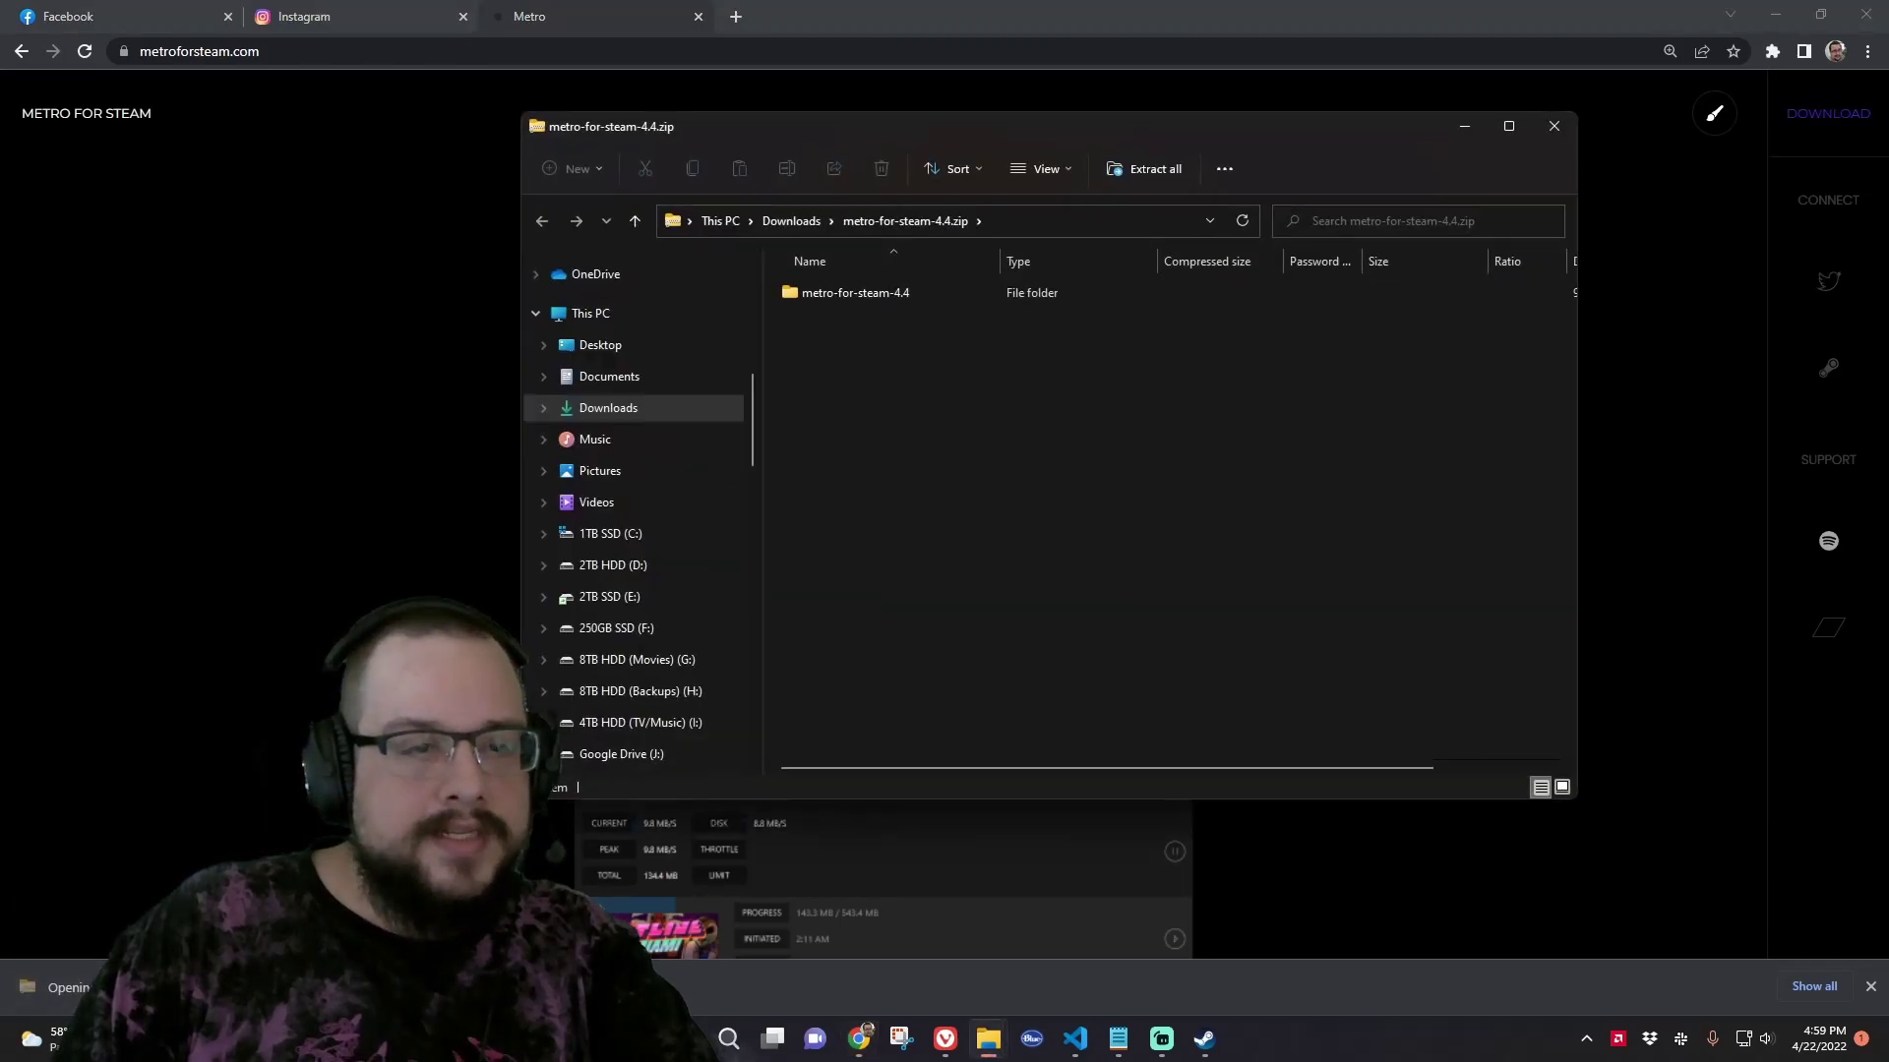
Open This PC in a second File Explorer window and arrange it beside the archive window
{"action": "left_click_drag", "start_coordinate": [971, 149], "coordinate": [702, 160]}
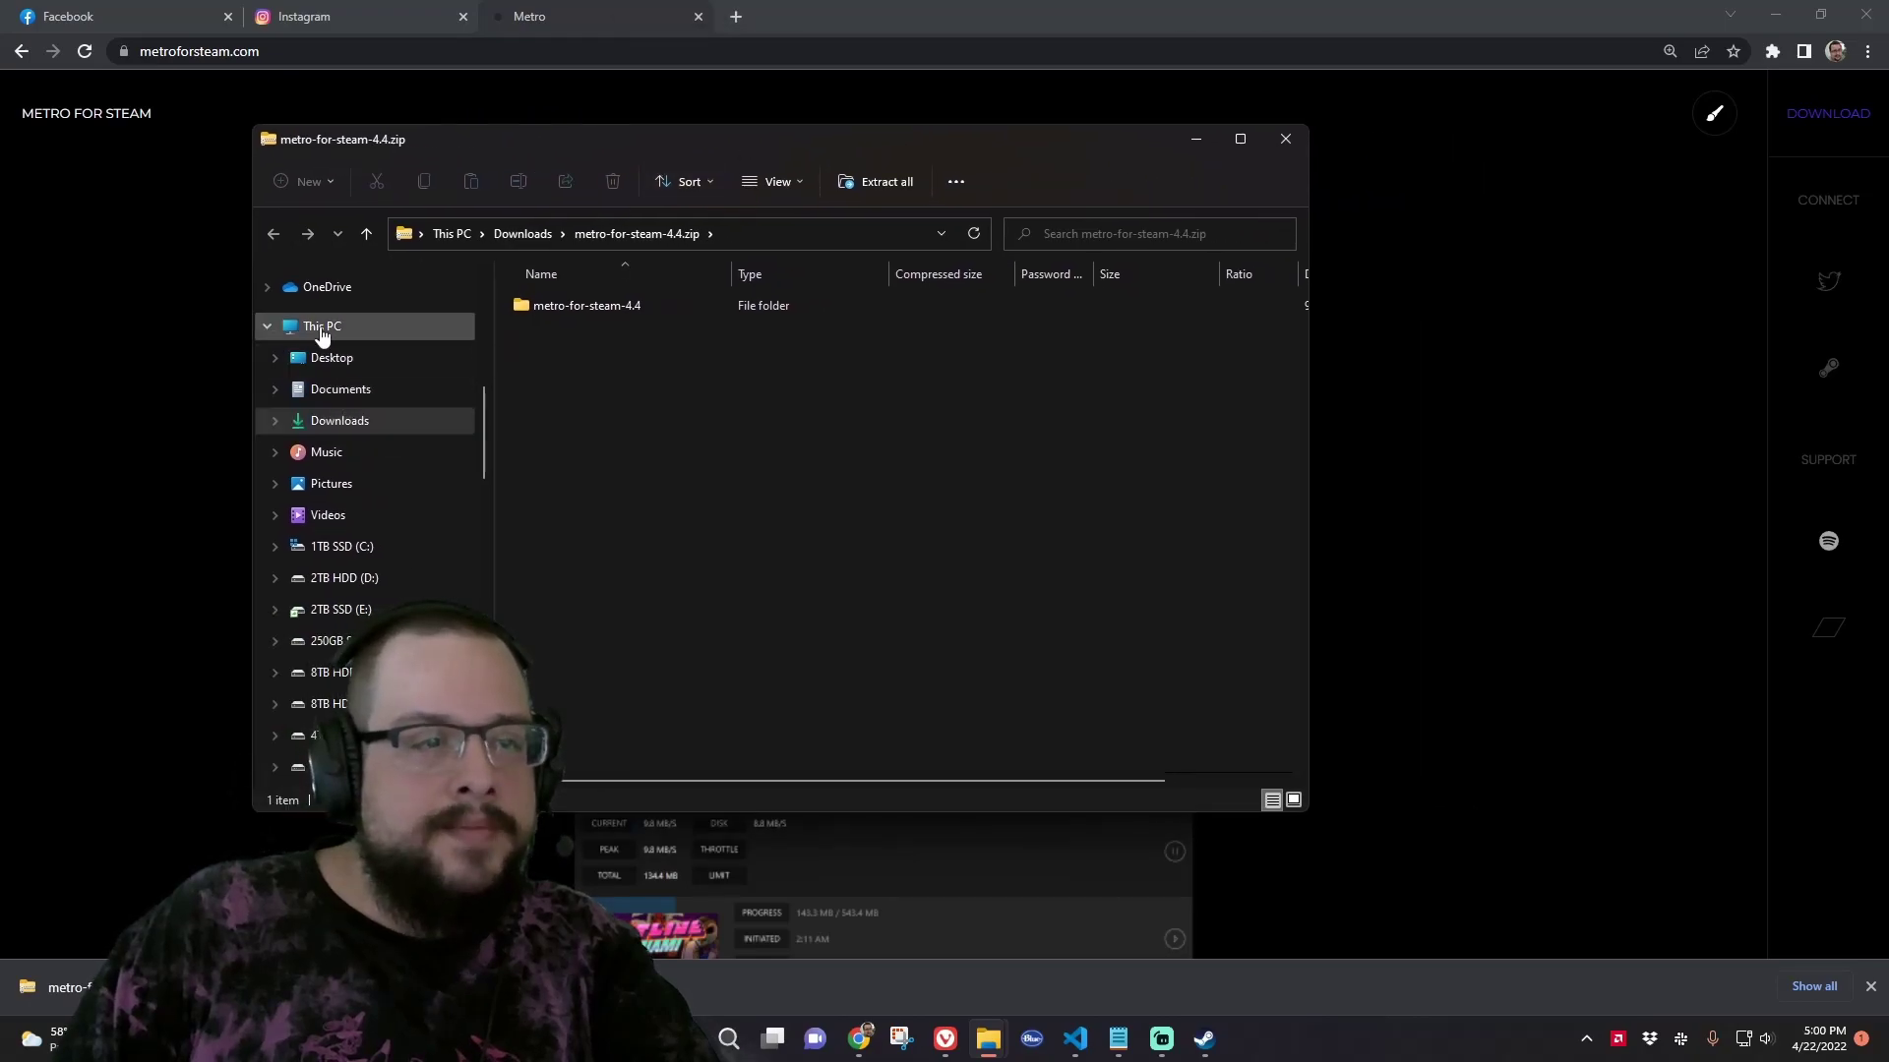
{"action": "right_click", "coordinate": [322, 336]}
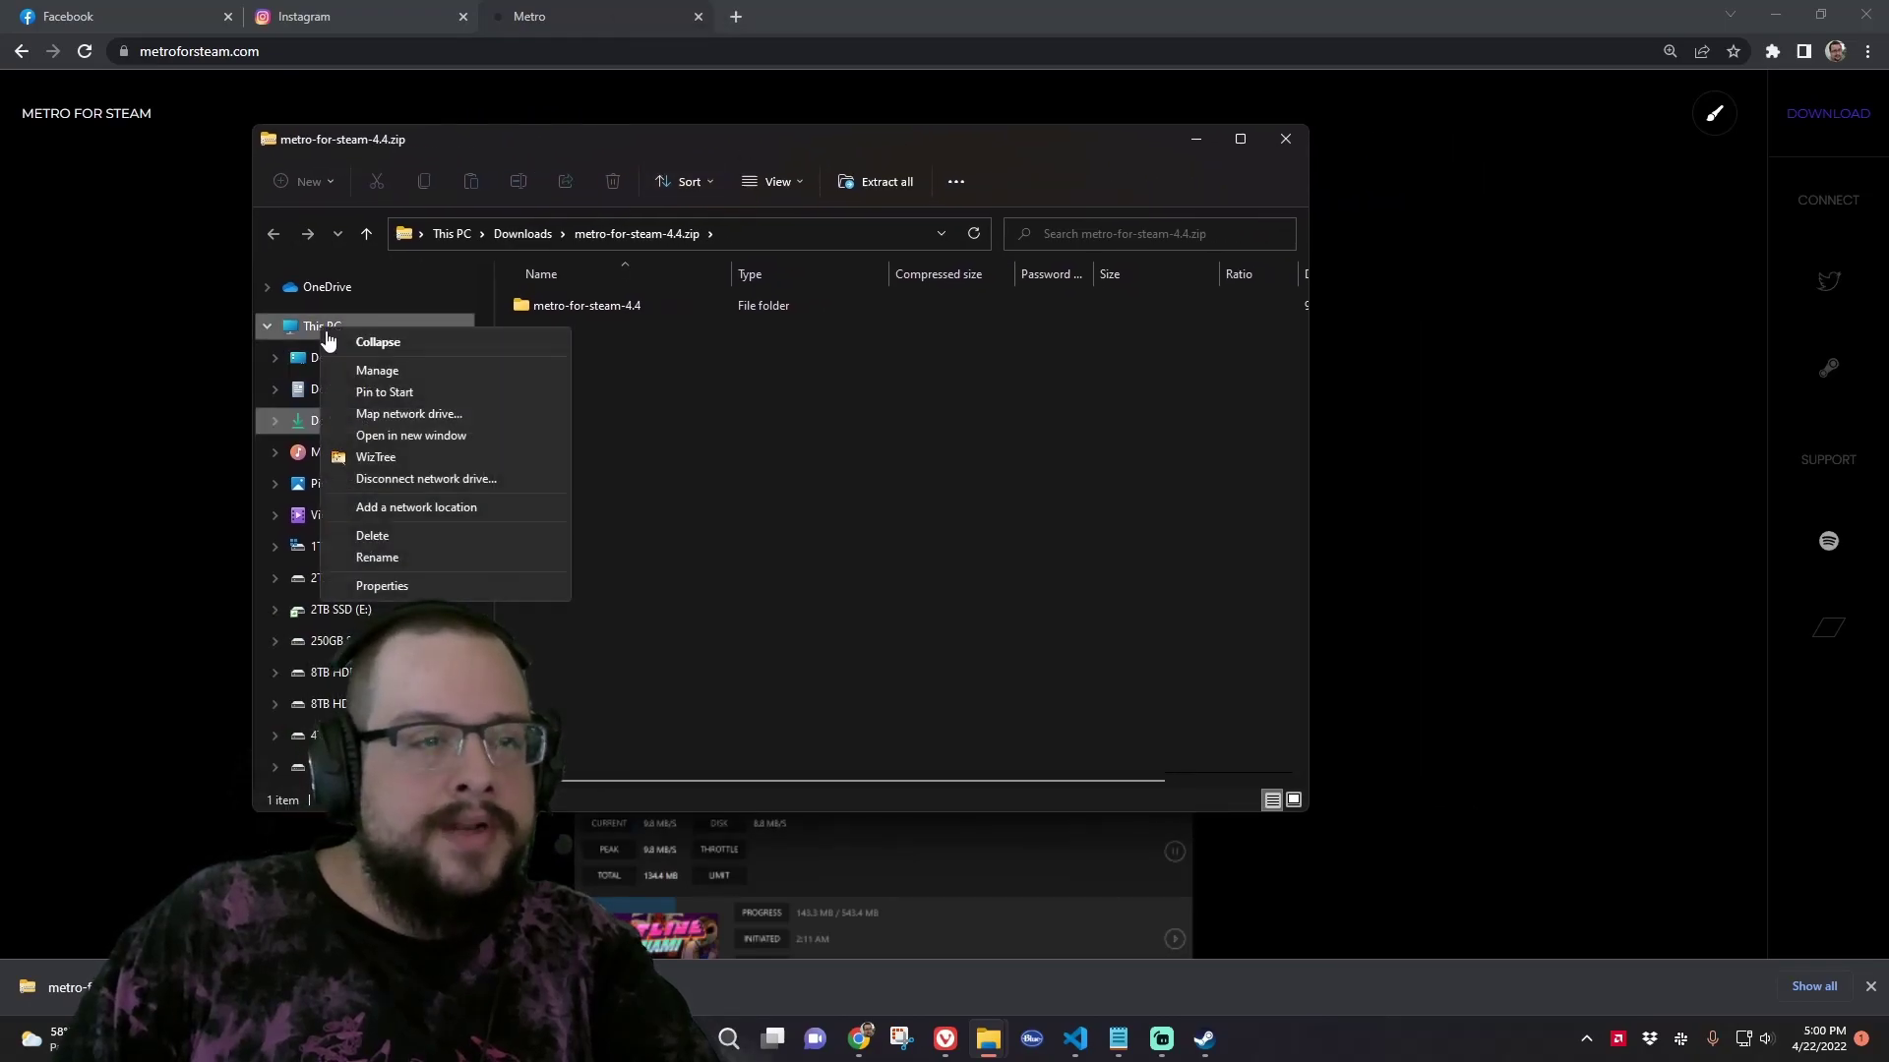
{"action": "left_click", "coordinate": [434, 435]}
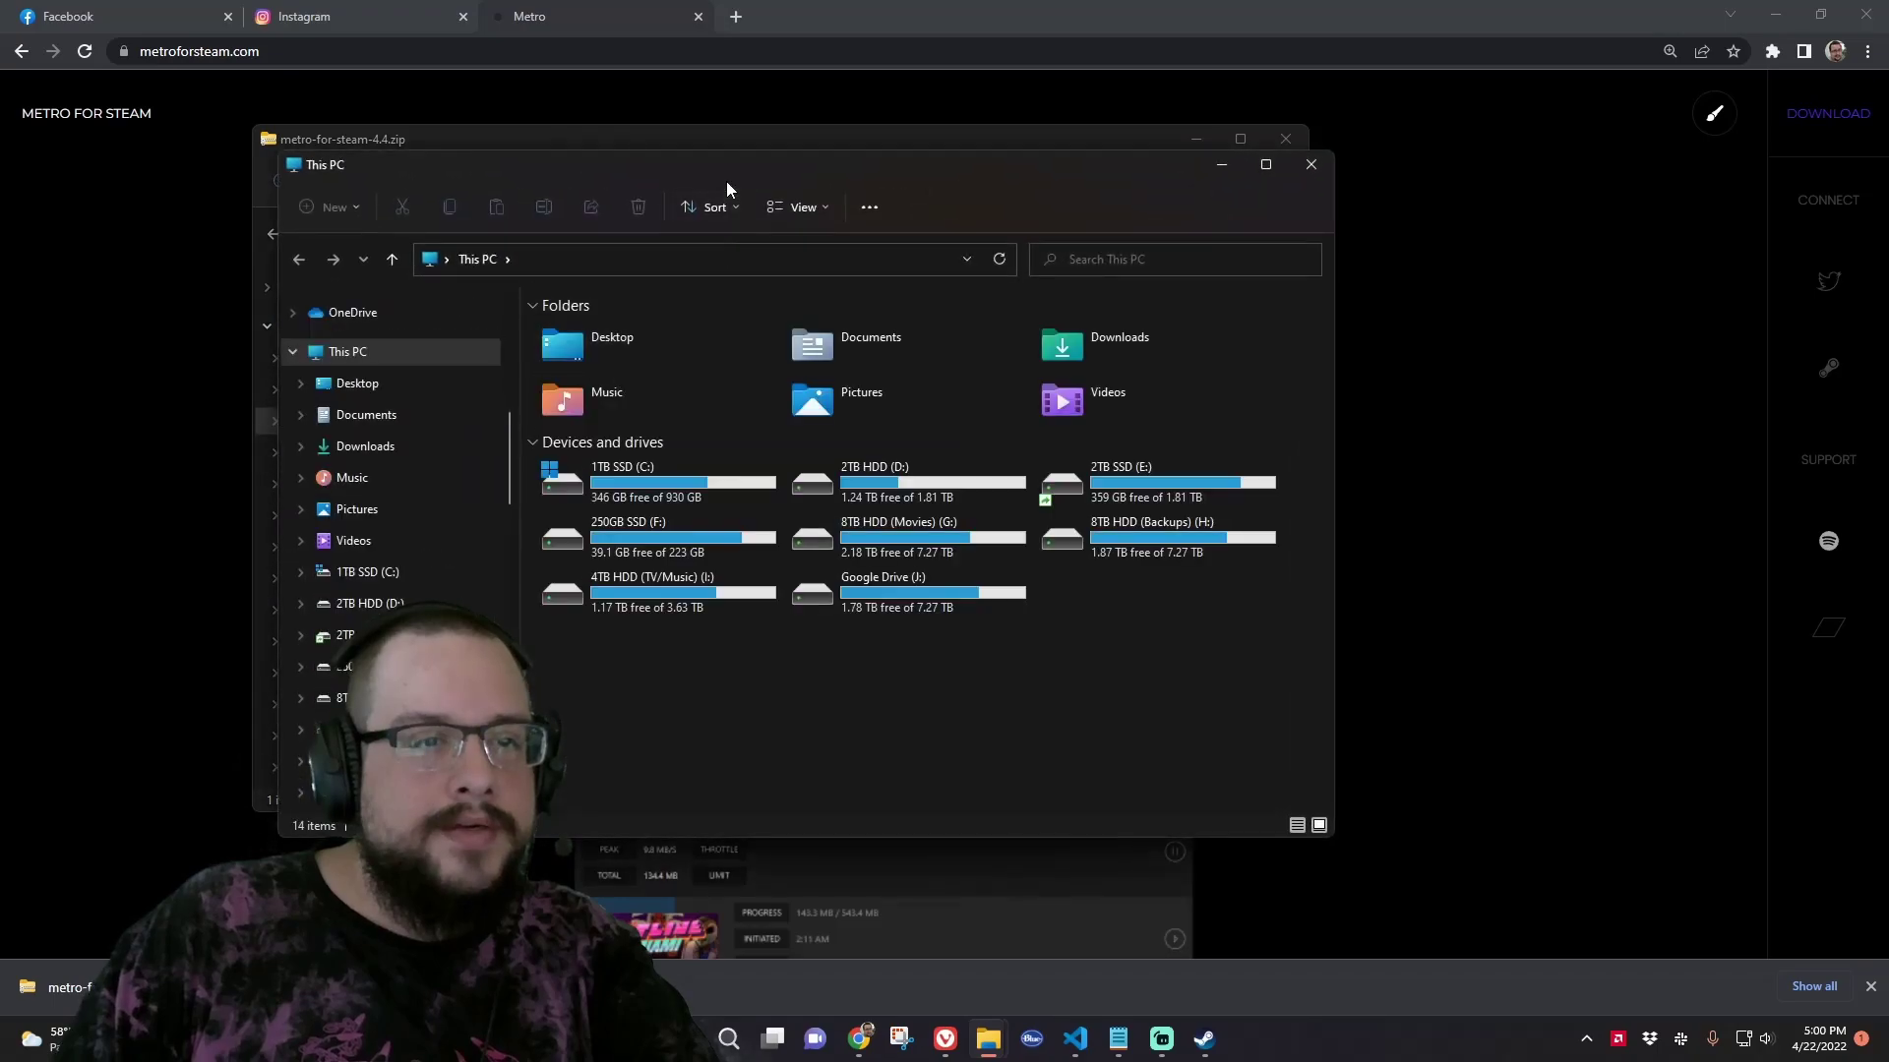
{"action": "left_click_drag", "start_coordinate": [727, 183], "coordinate": [1136, 169]}
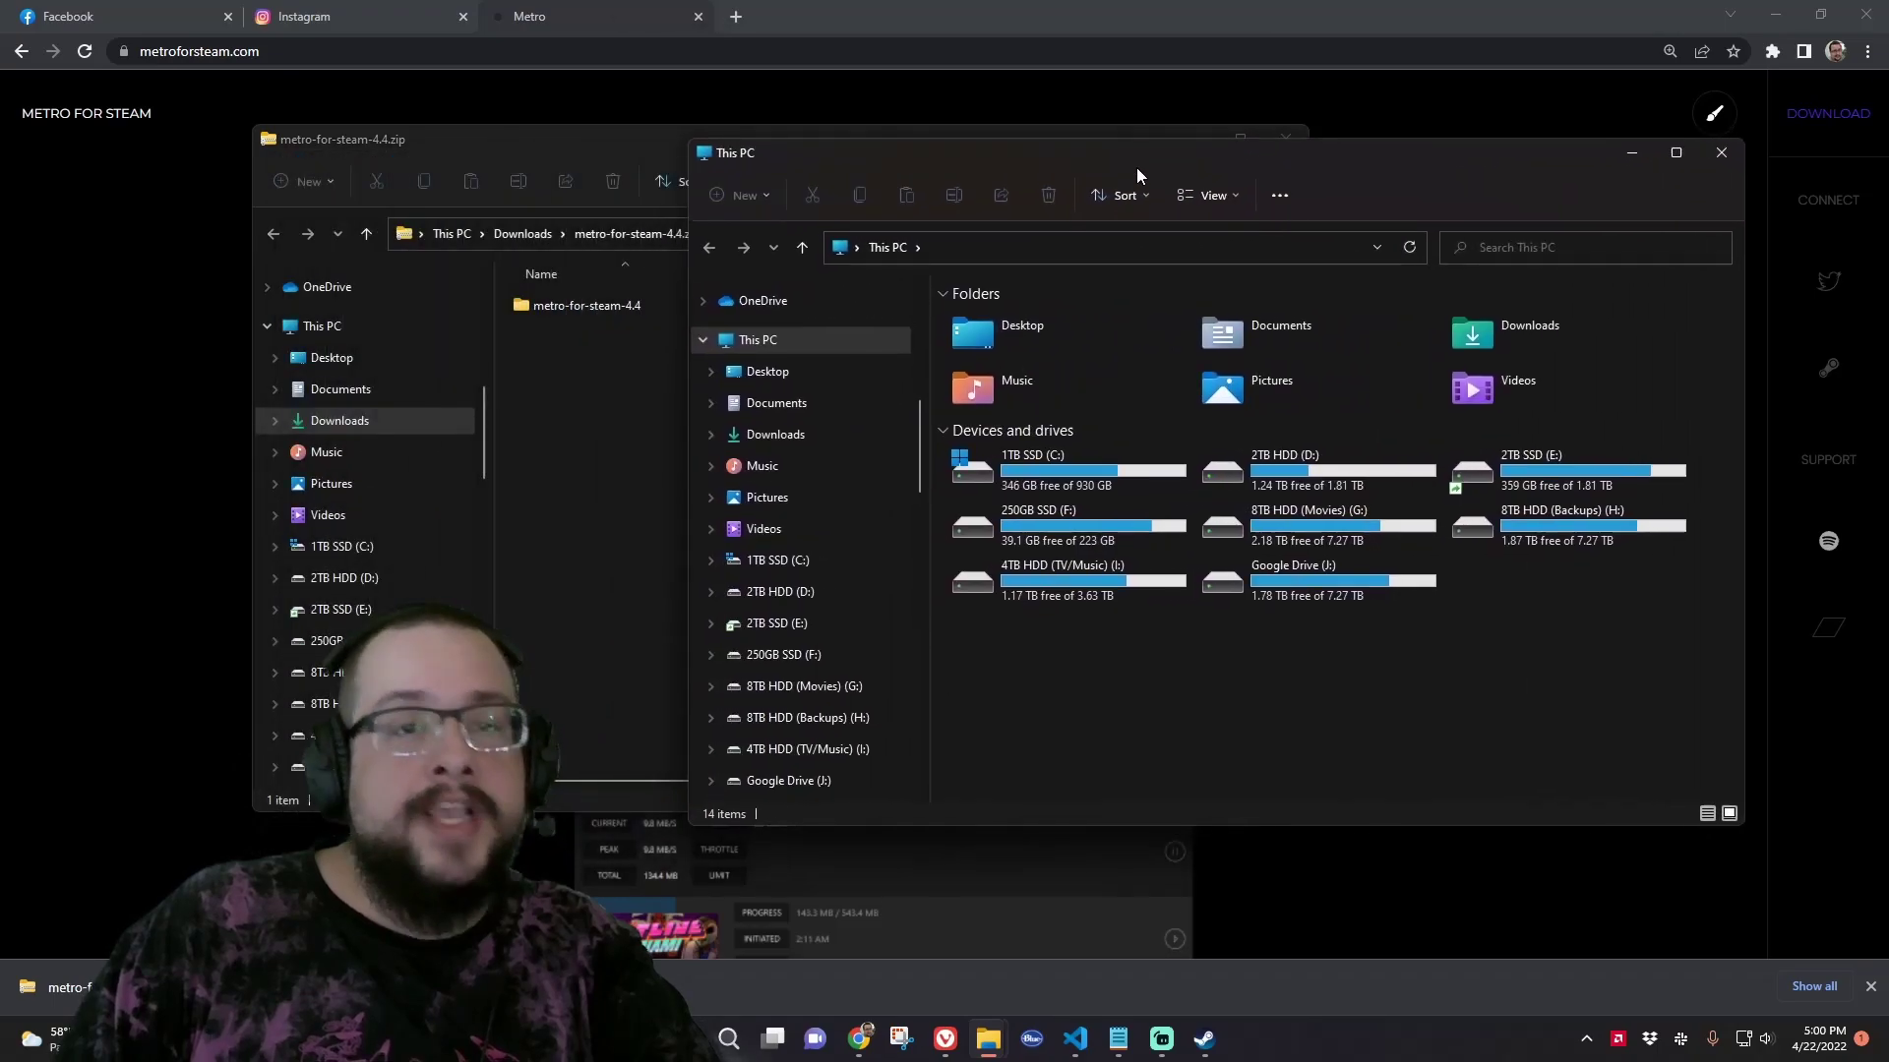
Open the Steam folder inside Program Files (x86) on the C: drive and locate its skins folder
{"action": "double_click", "coordinate": [1105, 475]}
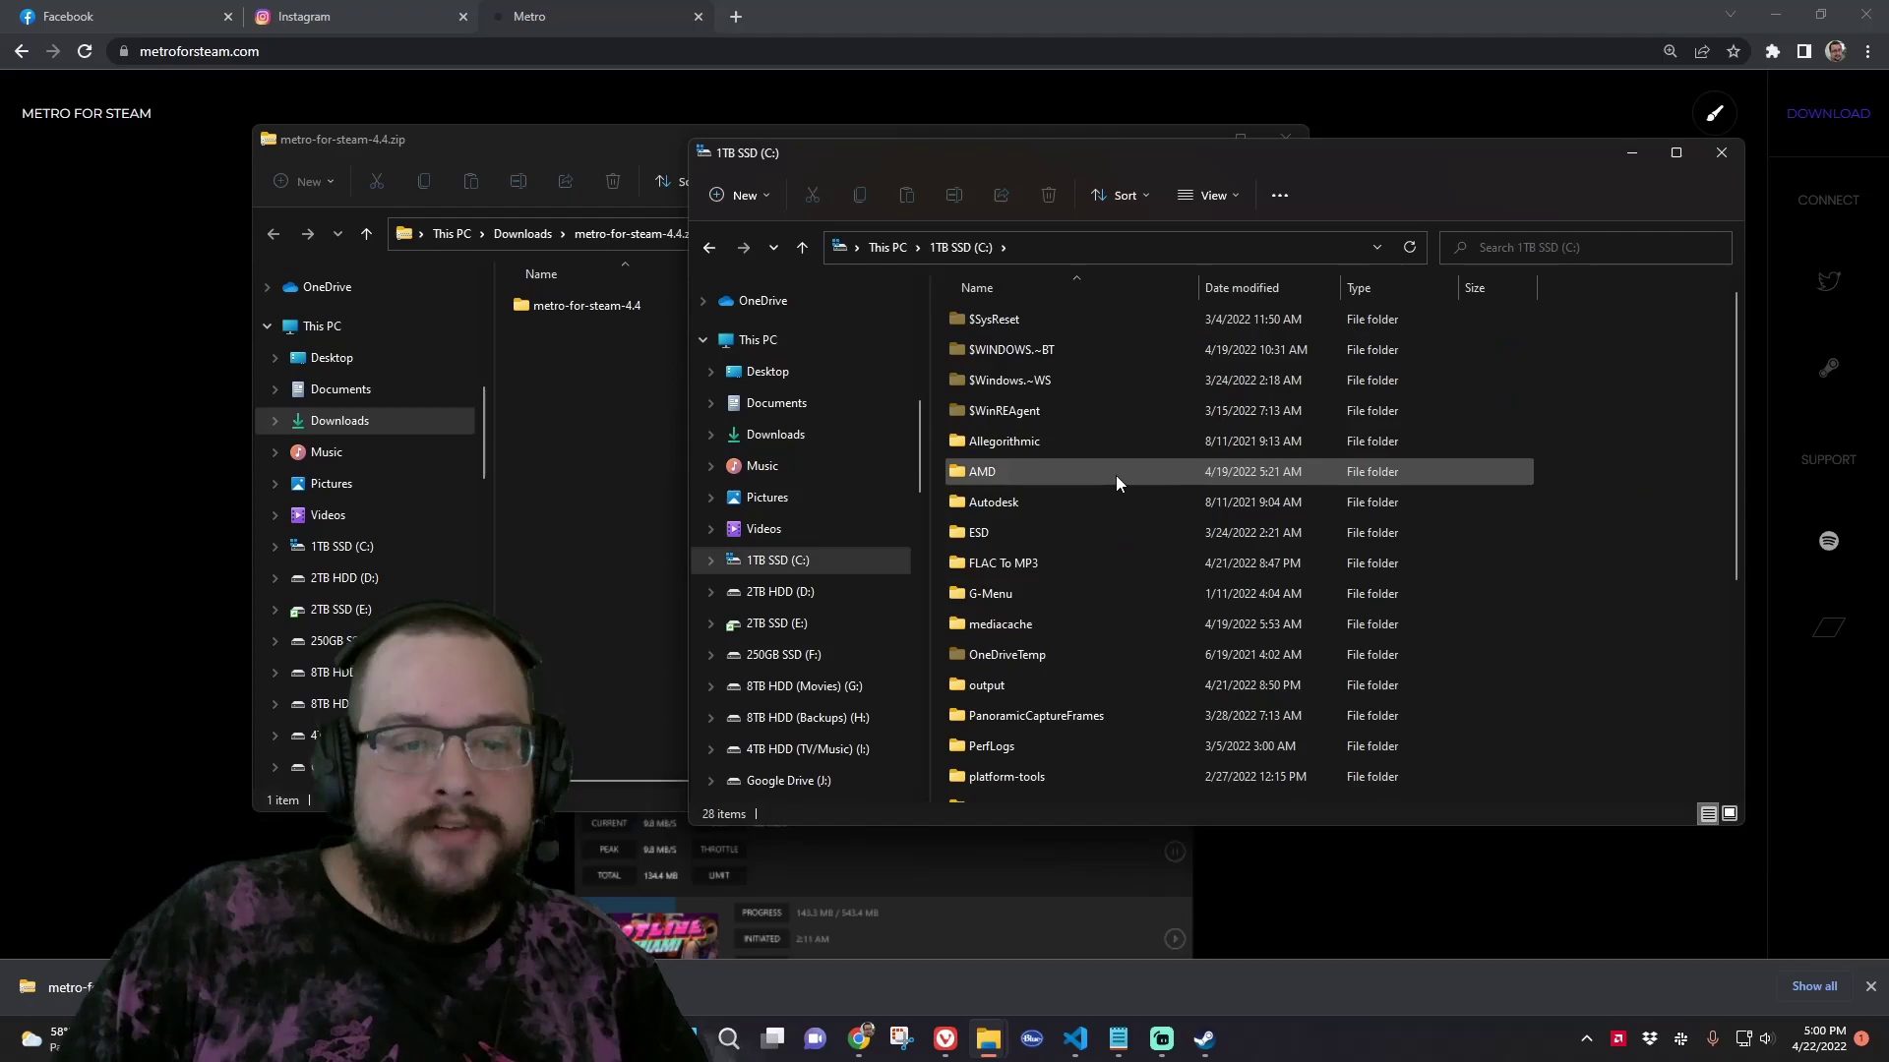
{"action": "scroll", "coordinate": [1119, 586], "scroll_direction": "down", "scroll_amount": 3}
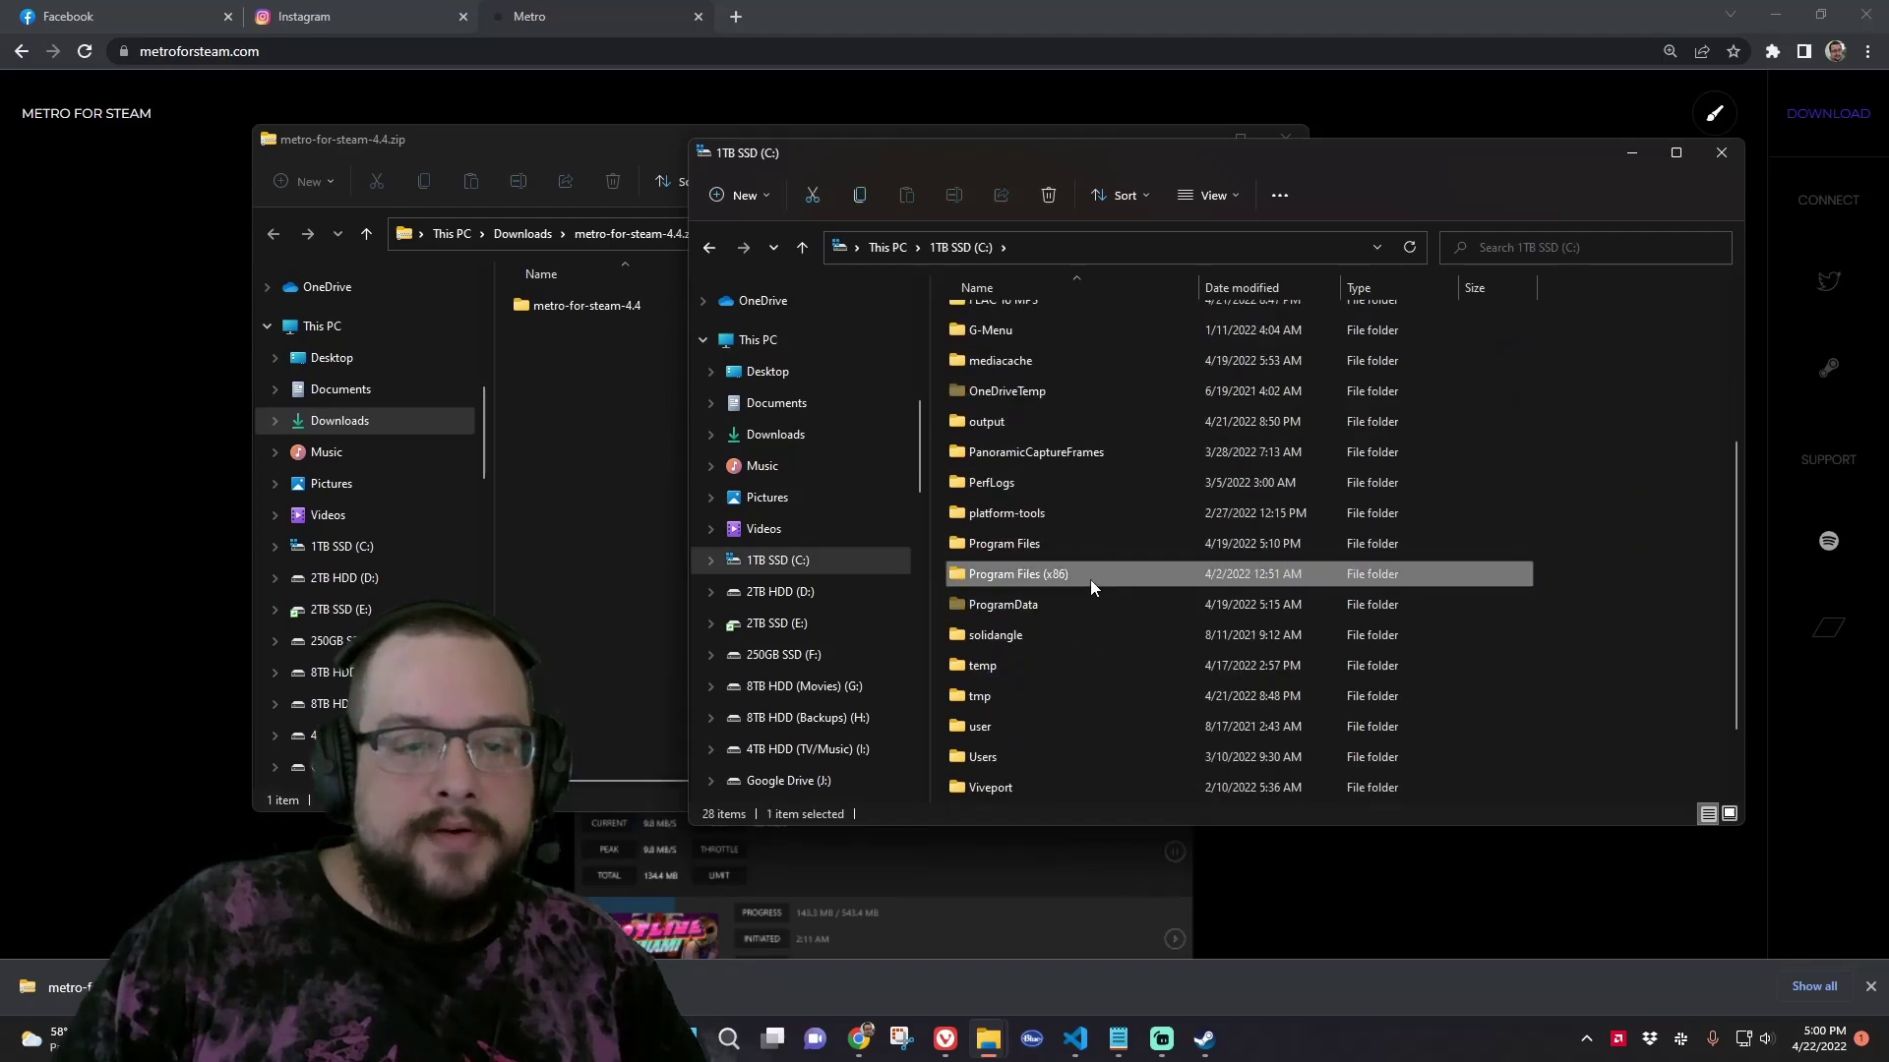
{"action": "double_click", "coordinate": [1089, 580]}
{"action": "scroll", "coordinate": [1106, 580], "scroll_direction": "down", "scroll_amount": 8}
{"action": "scroll", "coordinate": [1120, 586], "scroll_direction": "down", "scroll_amount": 4}
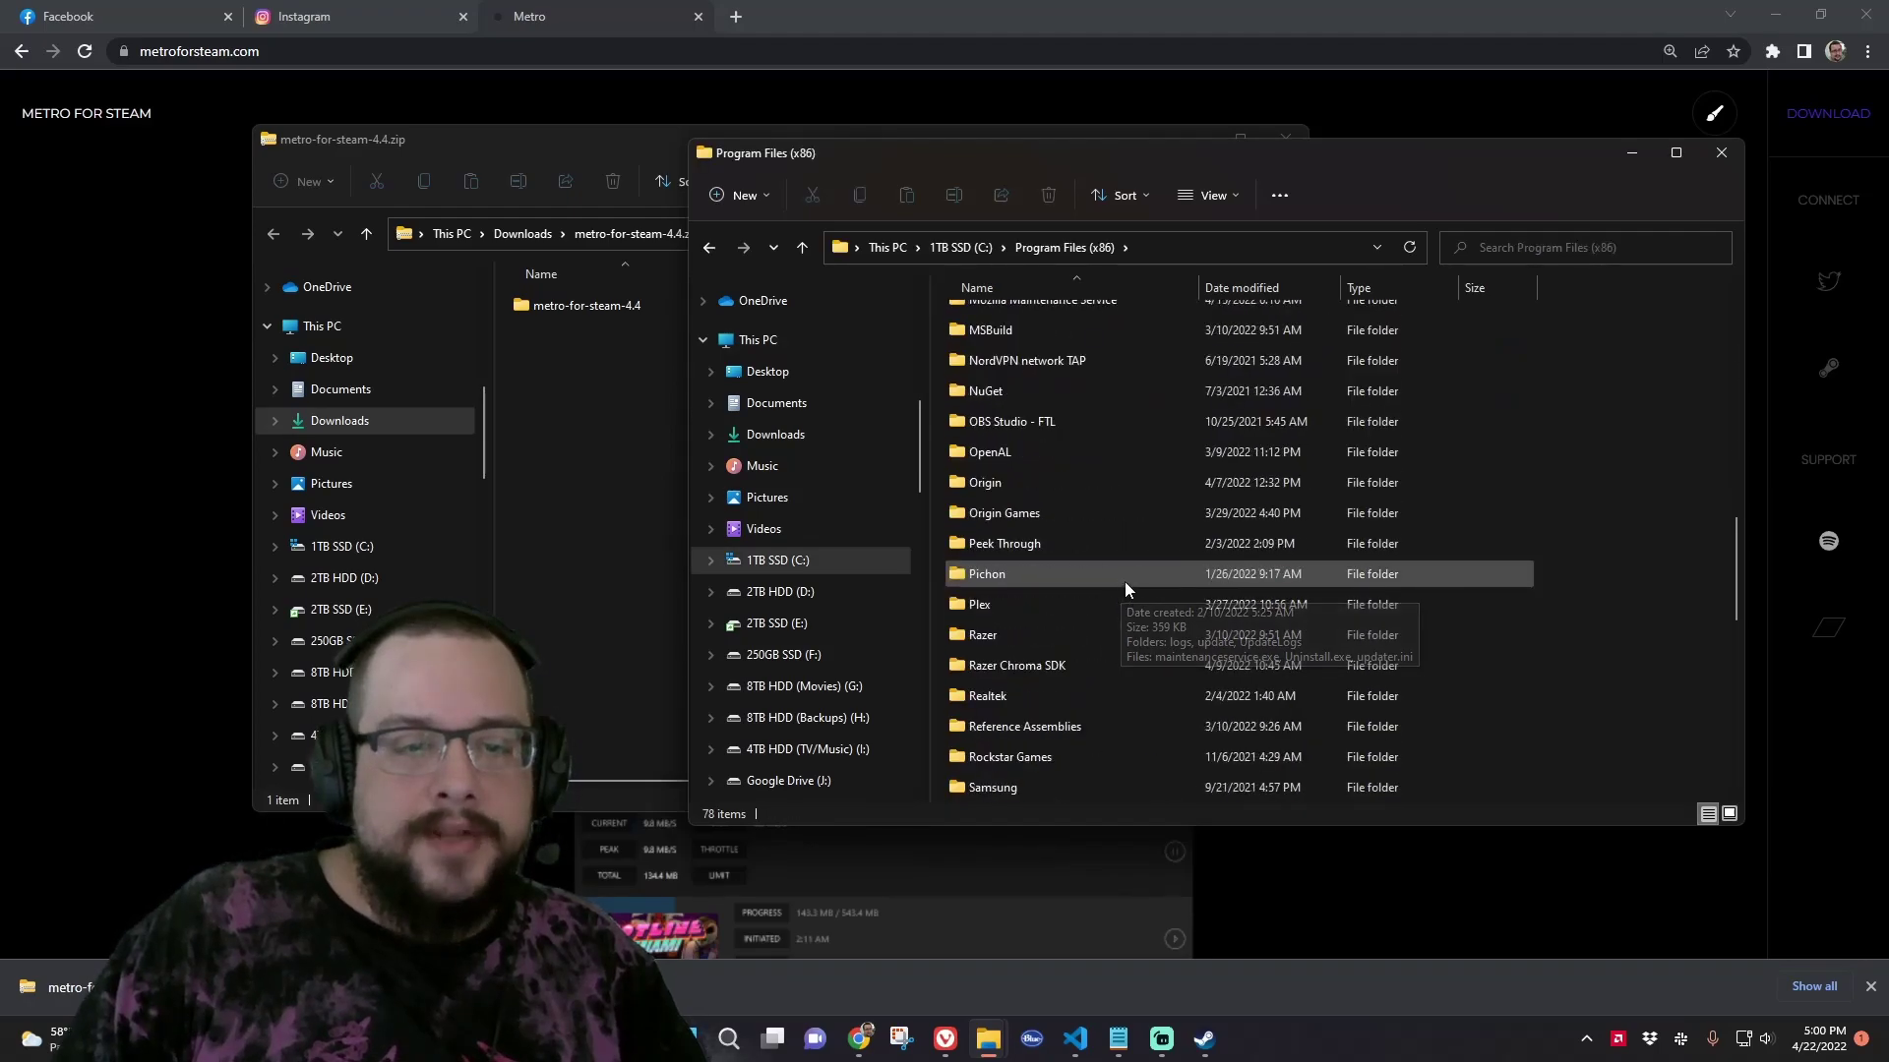
{"action": "left_click", "coordinate": [1002, 758]}
{"action": "double_click", "coordinate": [1002, 757]}
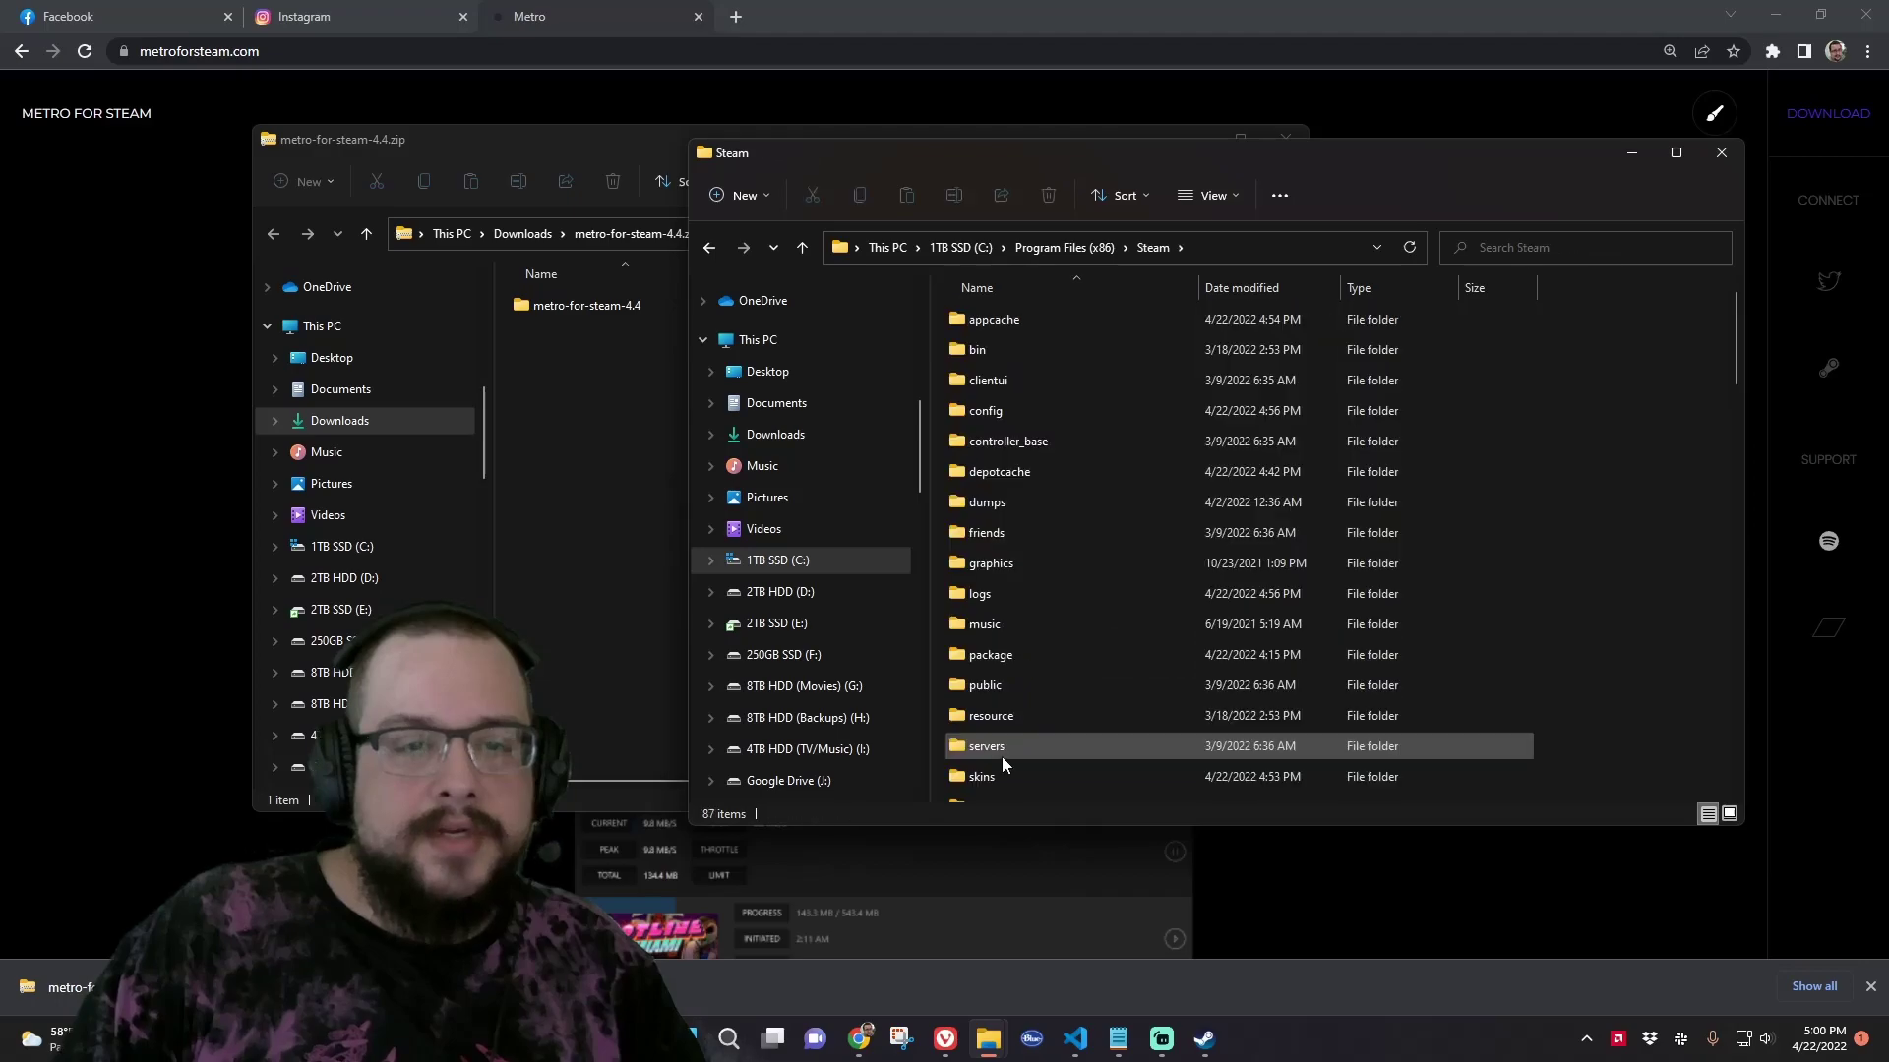
{"action": "scroll", "coordinate": [1160, 630], "scroll_direction": "down", "scroll_amount": 2}
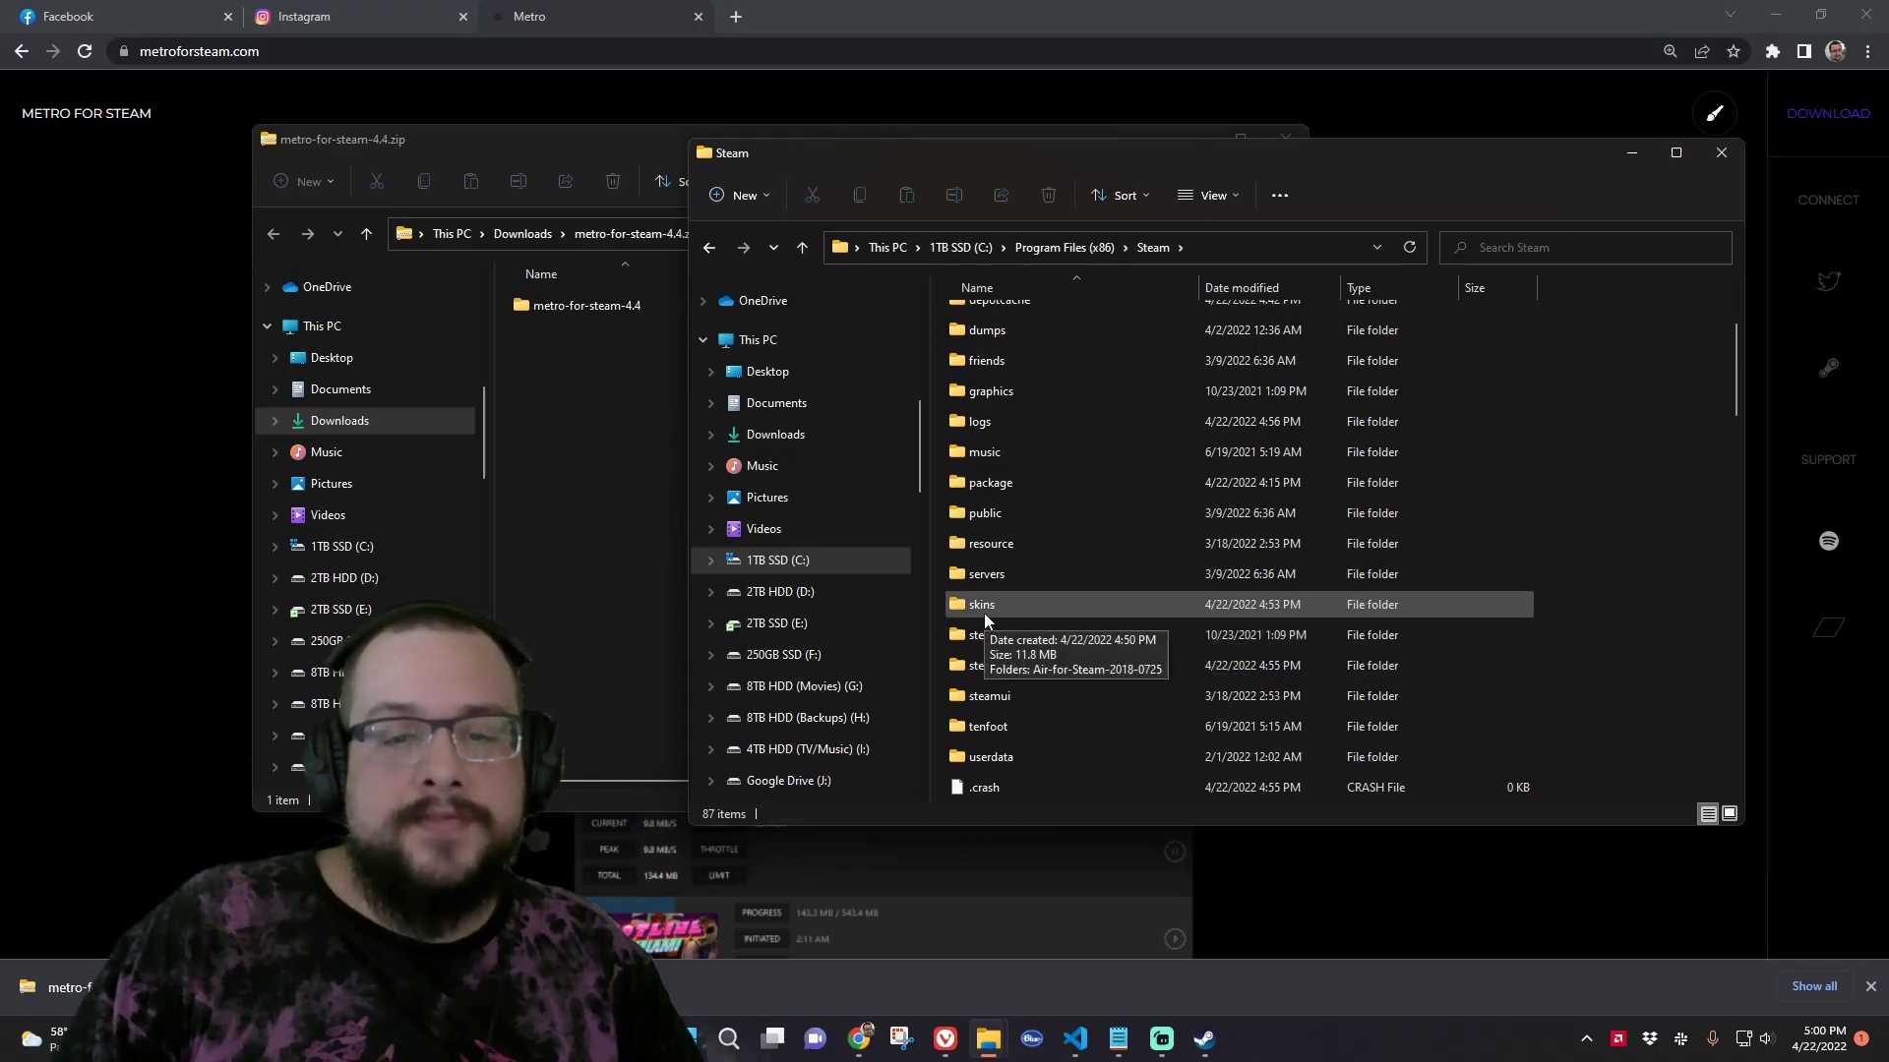
{"action": "right_click", "coordinate": [1602, 630]}
{"action": "mouse_move", "coordinate": [1645, 583]}
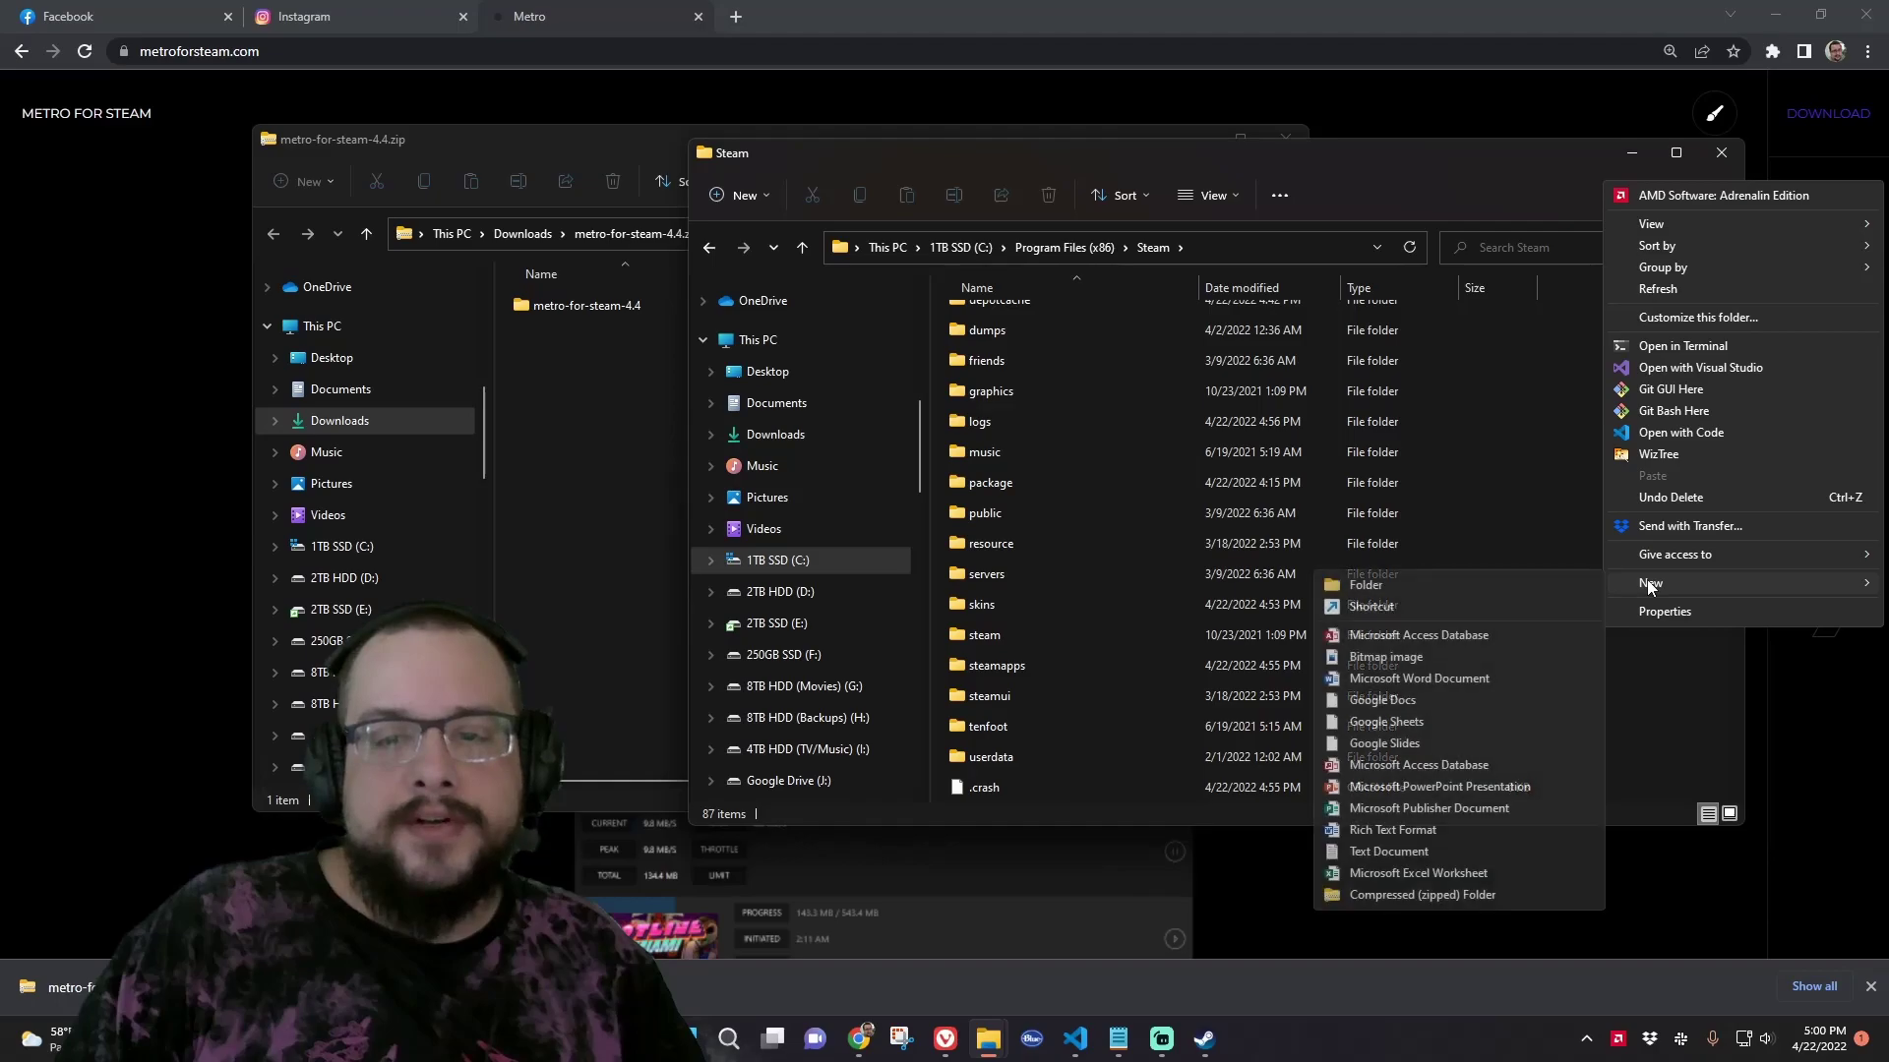
{"action": "left_click", "coordinate": [1554, 553]}
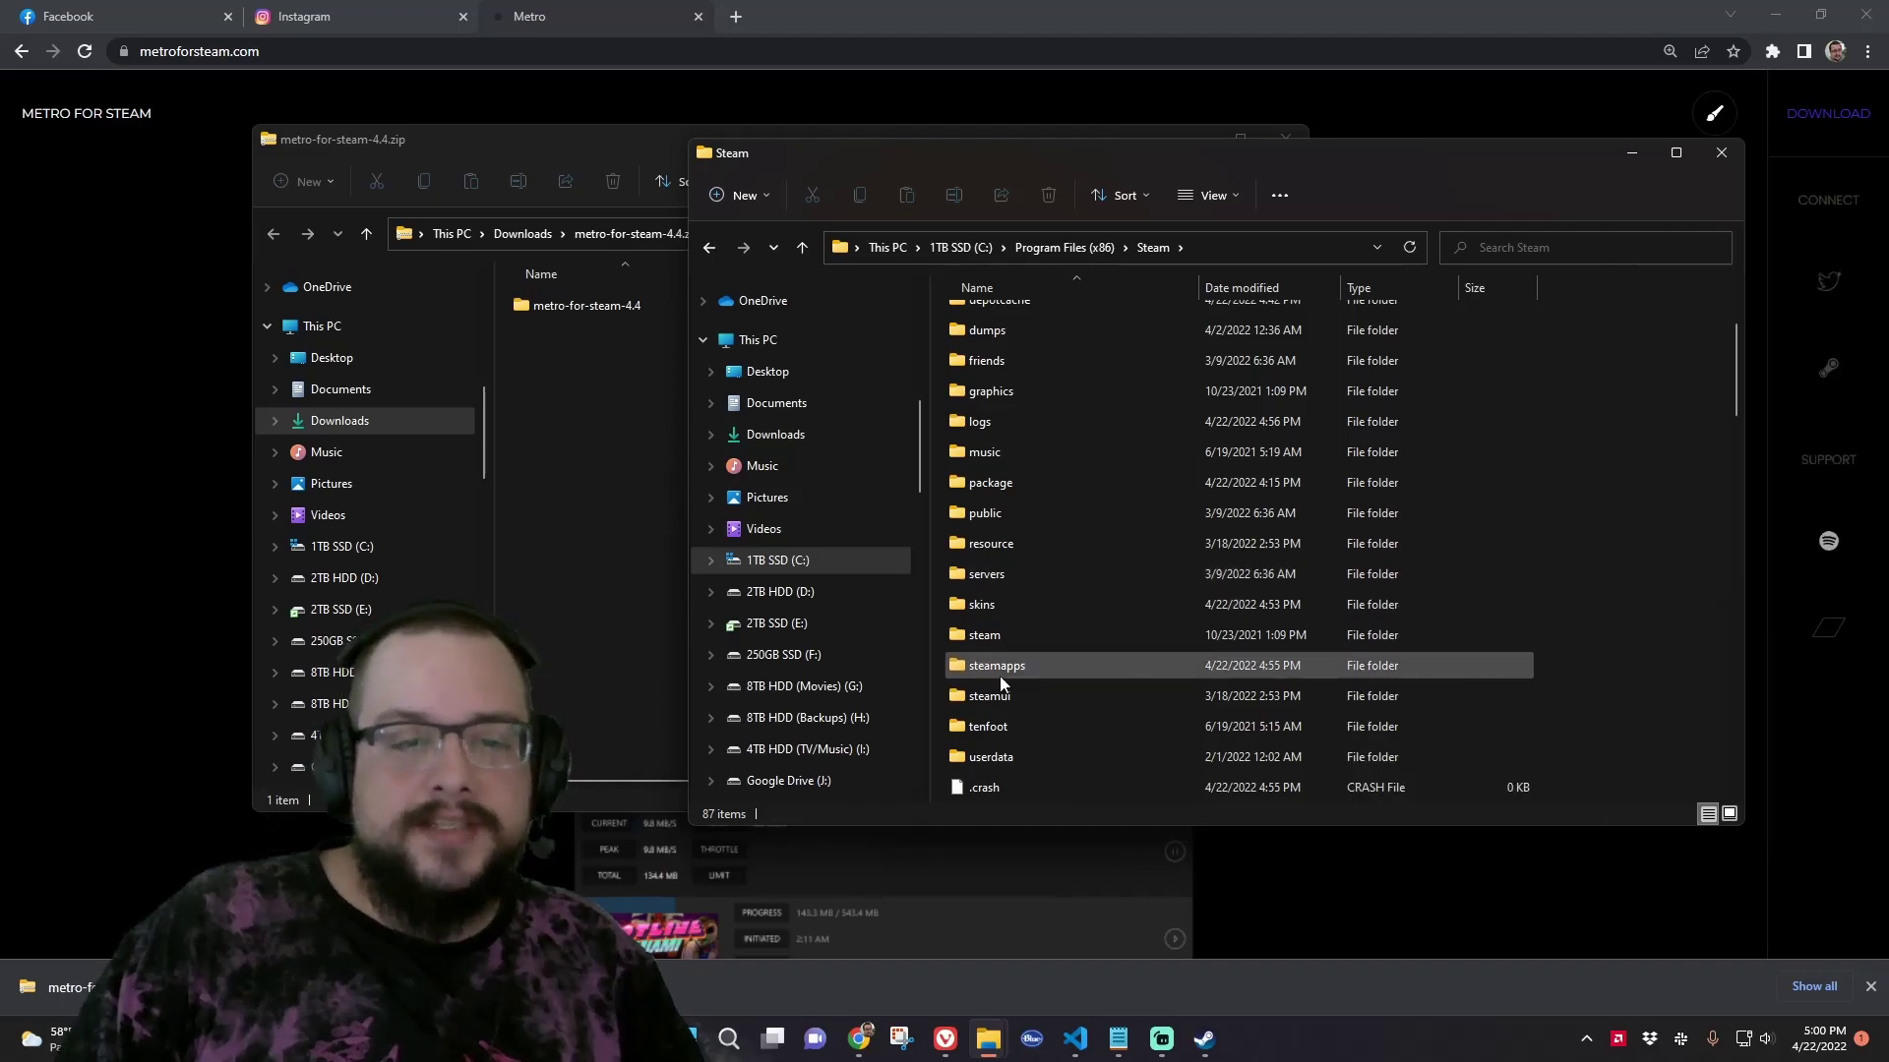
Open Steam's skins folder and delete the Air-for-Steam-2018-0725 folder from it
{"action": "double_click", "coordinate": [1043, 608]}
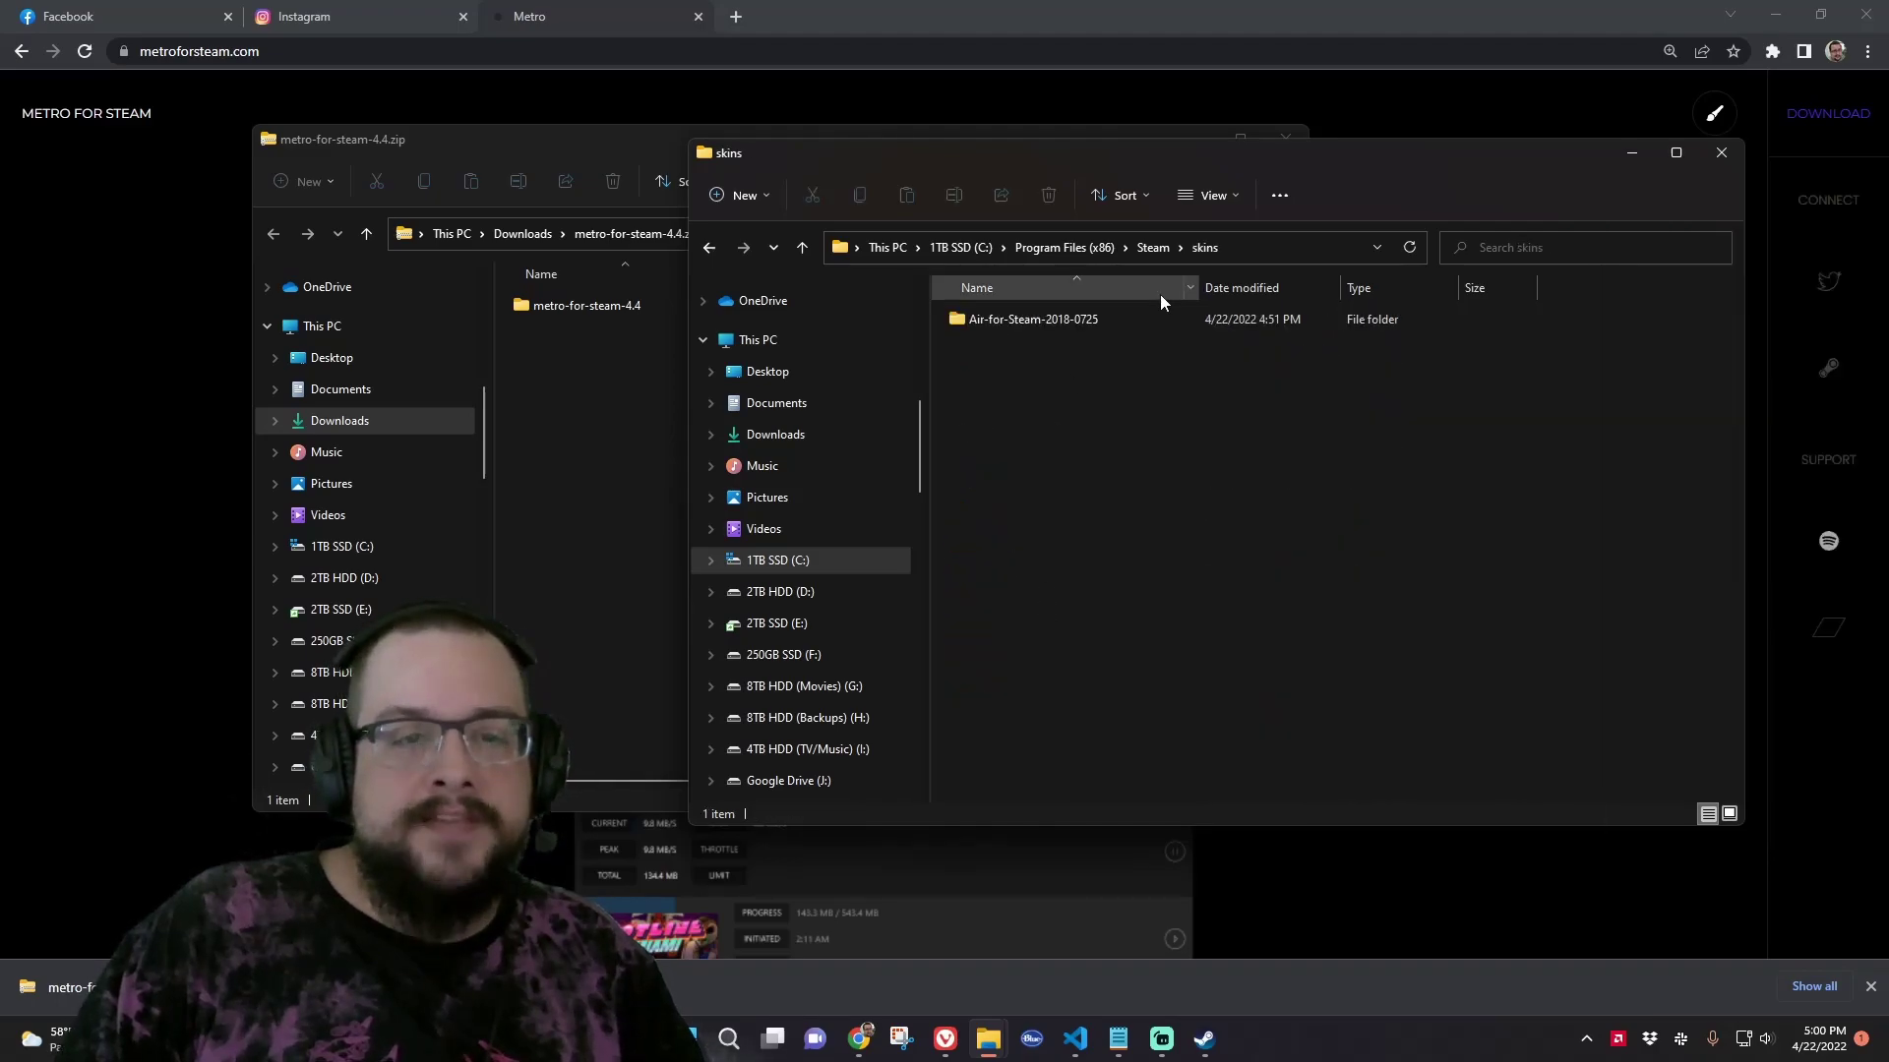
{"action": "left_click", "coordinate": [1057, 317]}
{"action": "key", "text": "Delete"}
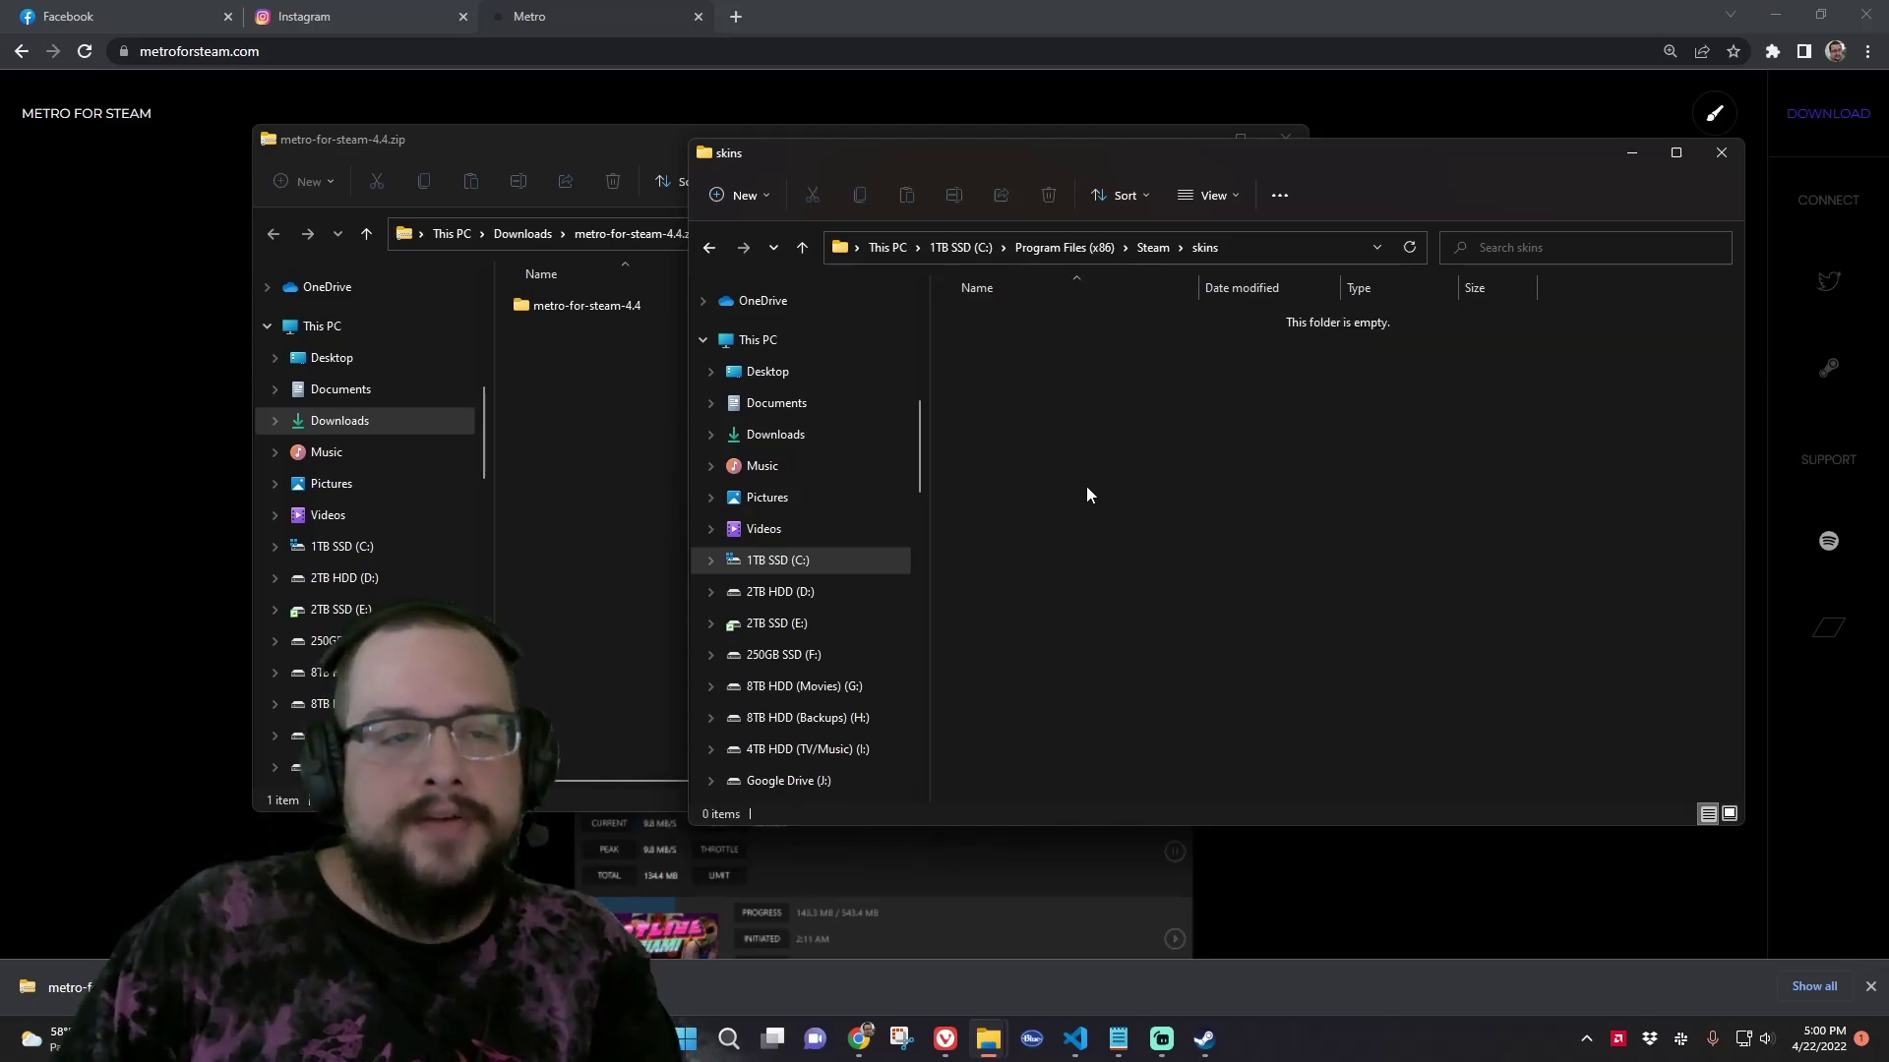
Inspect the contents of the metro-for-steam-4.4 folder in the zip archive and return to the archive's root
{"action": "left_click", "coordinate": [620, 410]}
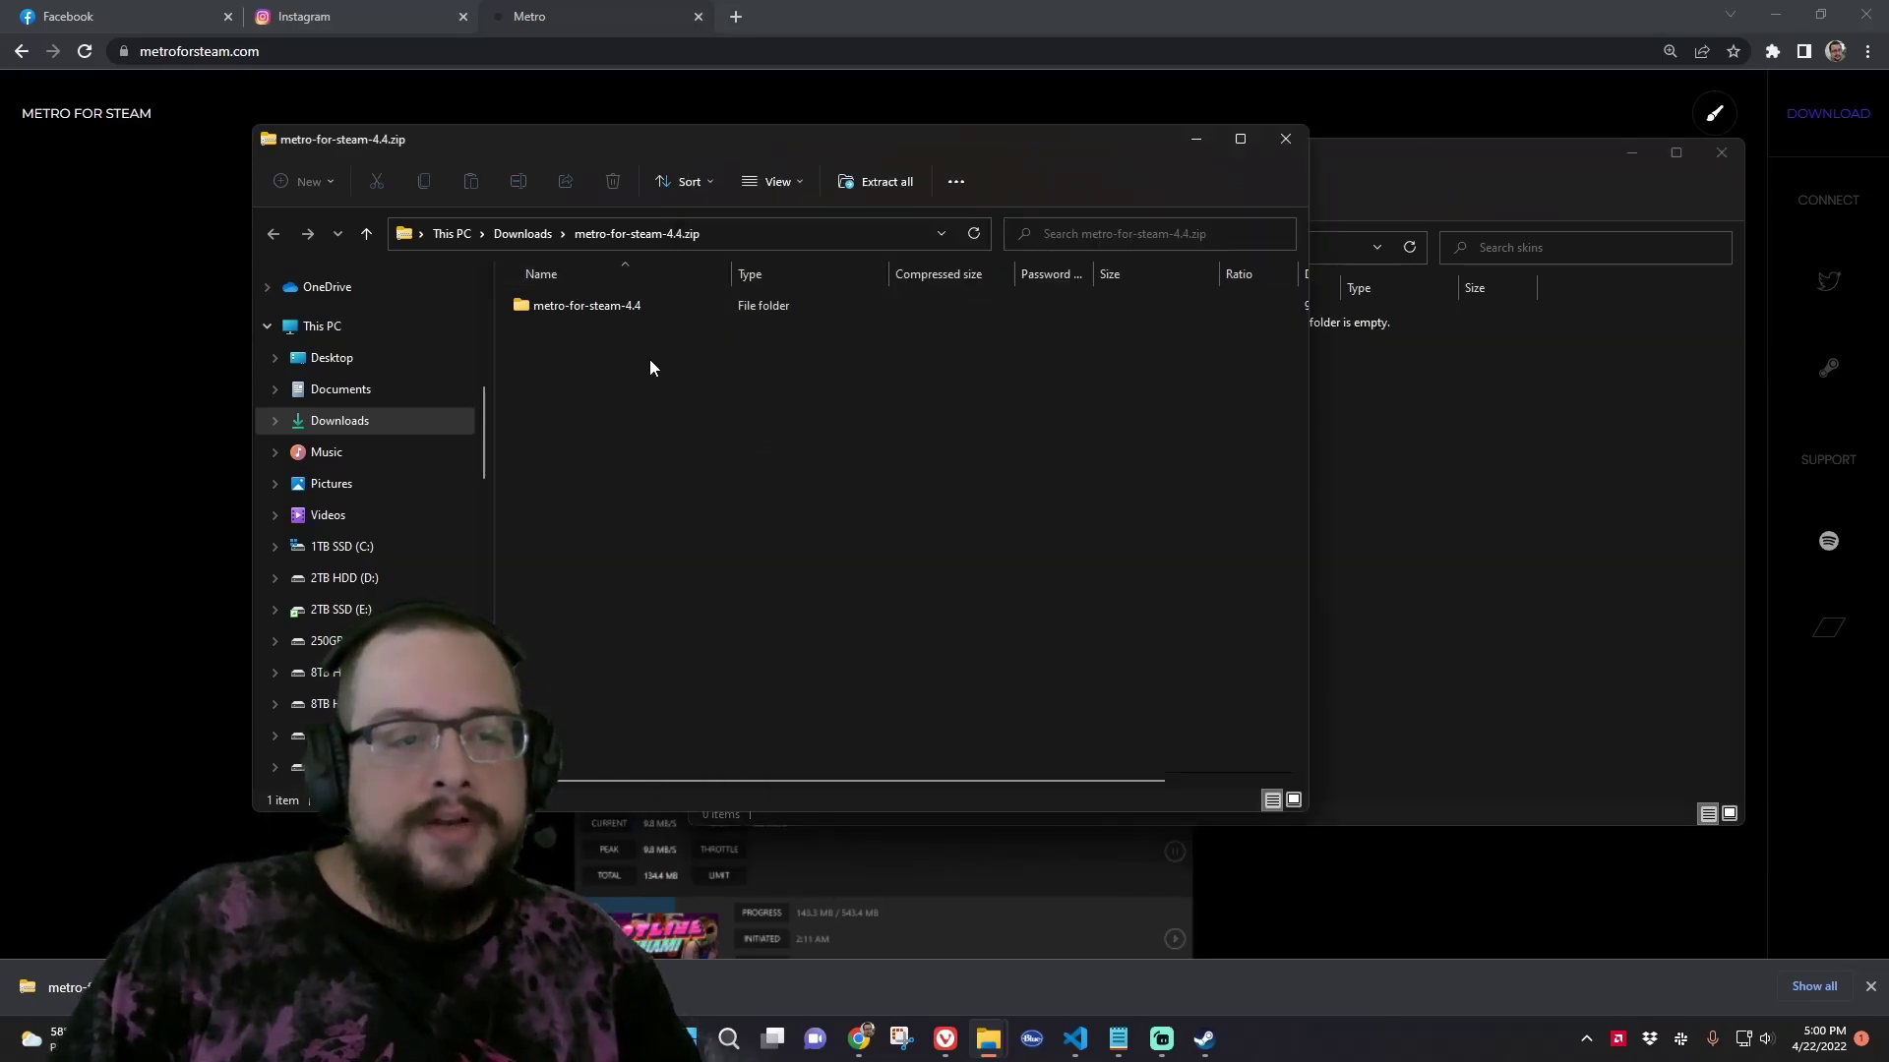
{"action": "double_click", "coordinate": [635, 311]}
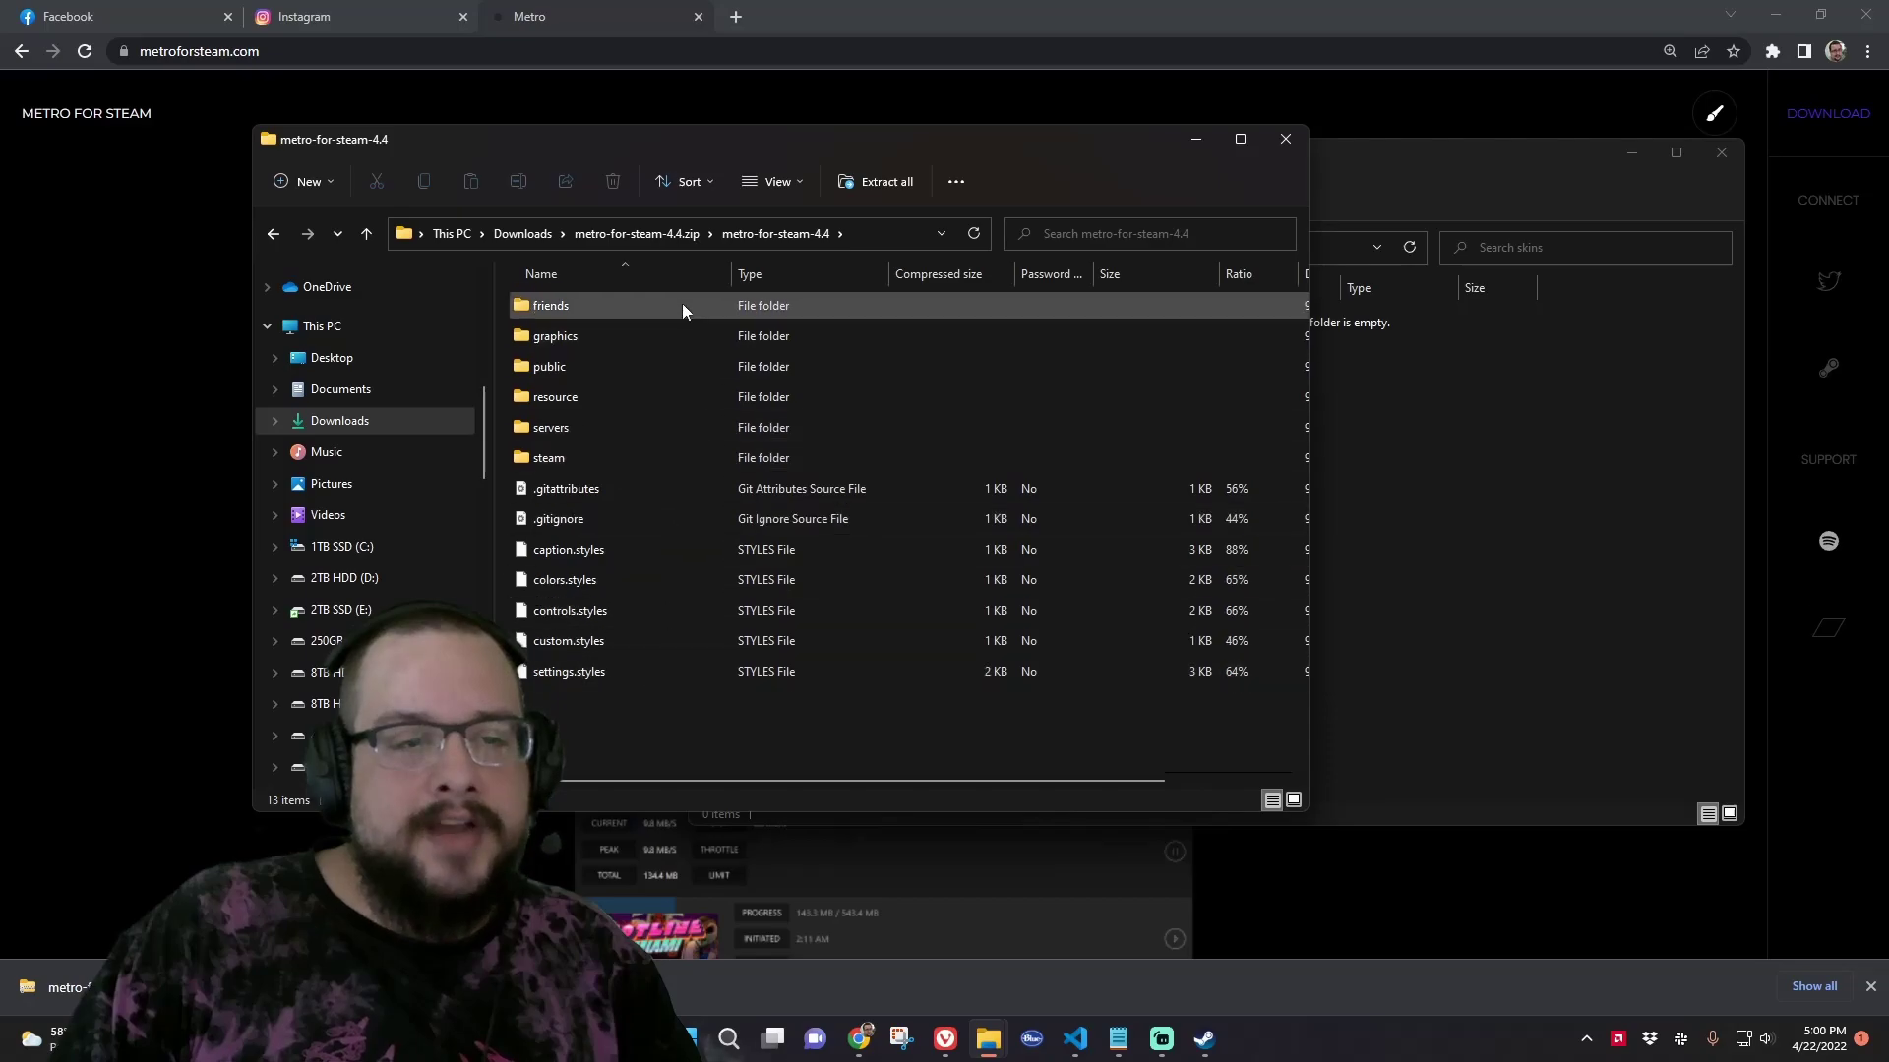
{"action": "left_click", "coordinate": [692, 241]}
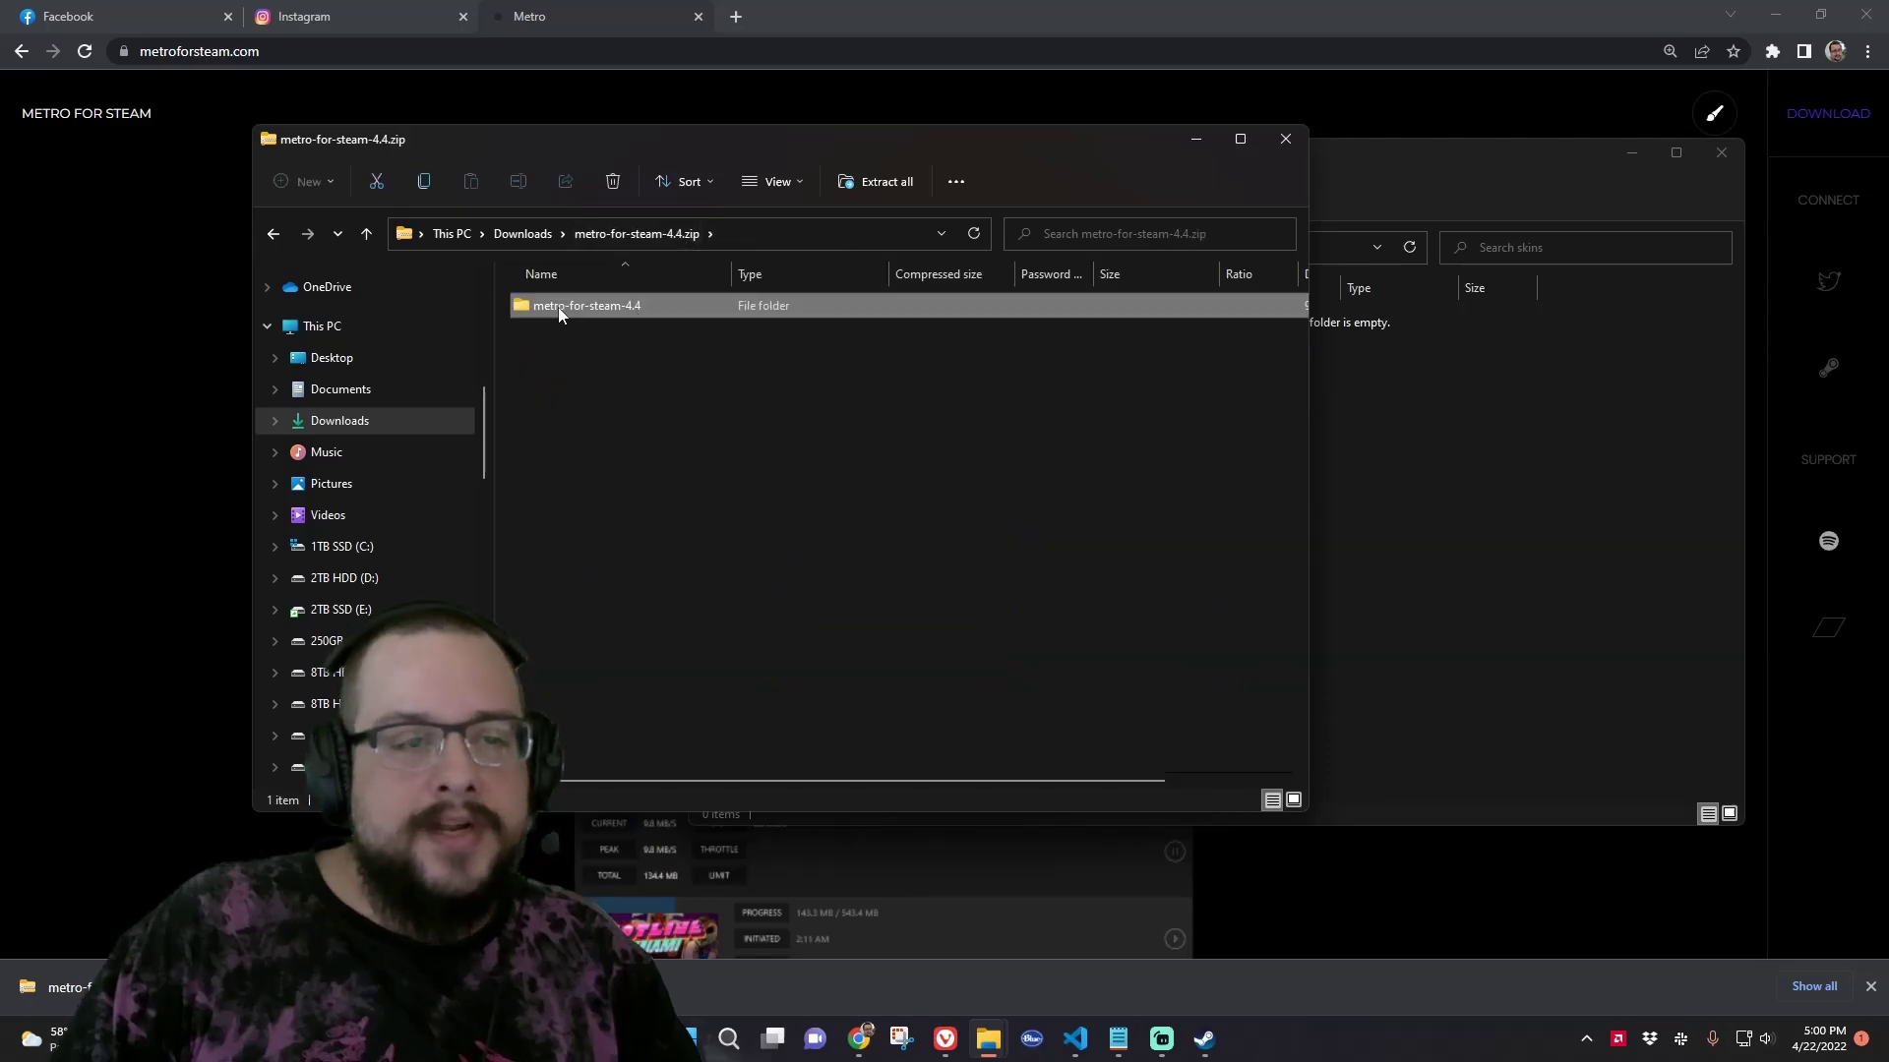
Copy the metro-for-steam-4.4 folder from the archive into Steam's skins folder and delete the custom.styles file inside the copy
{"action": "left_click_drag", "start_coordinate": [561, 312], "coordinate": [1438, 500]}
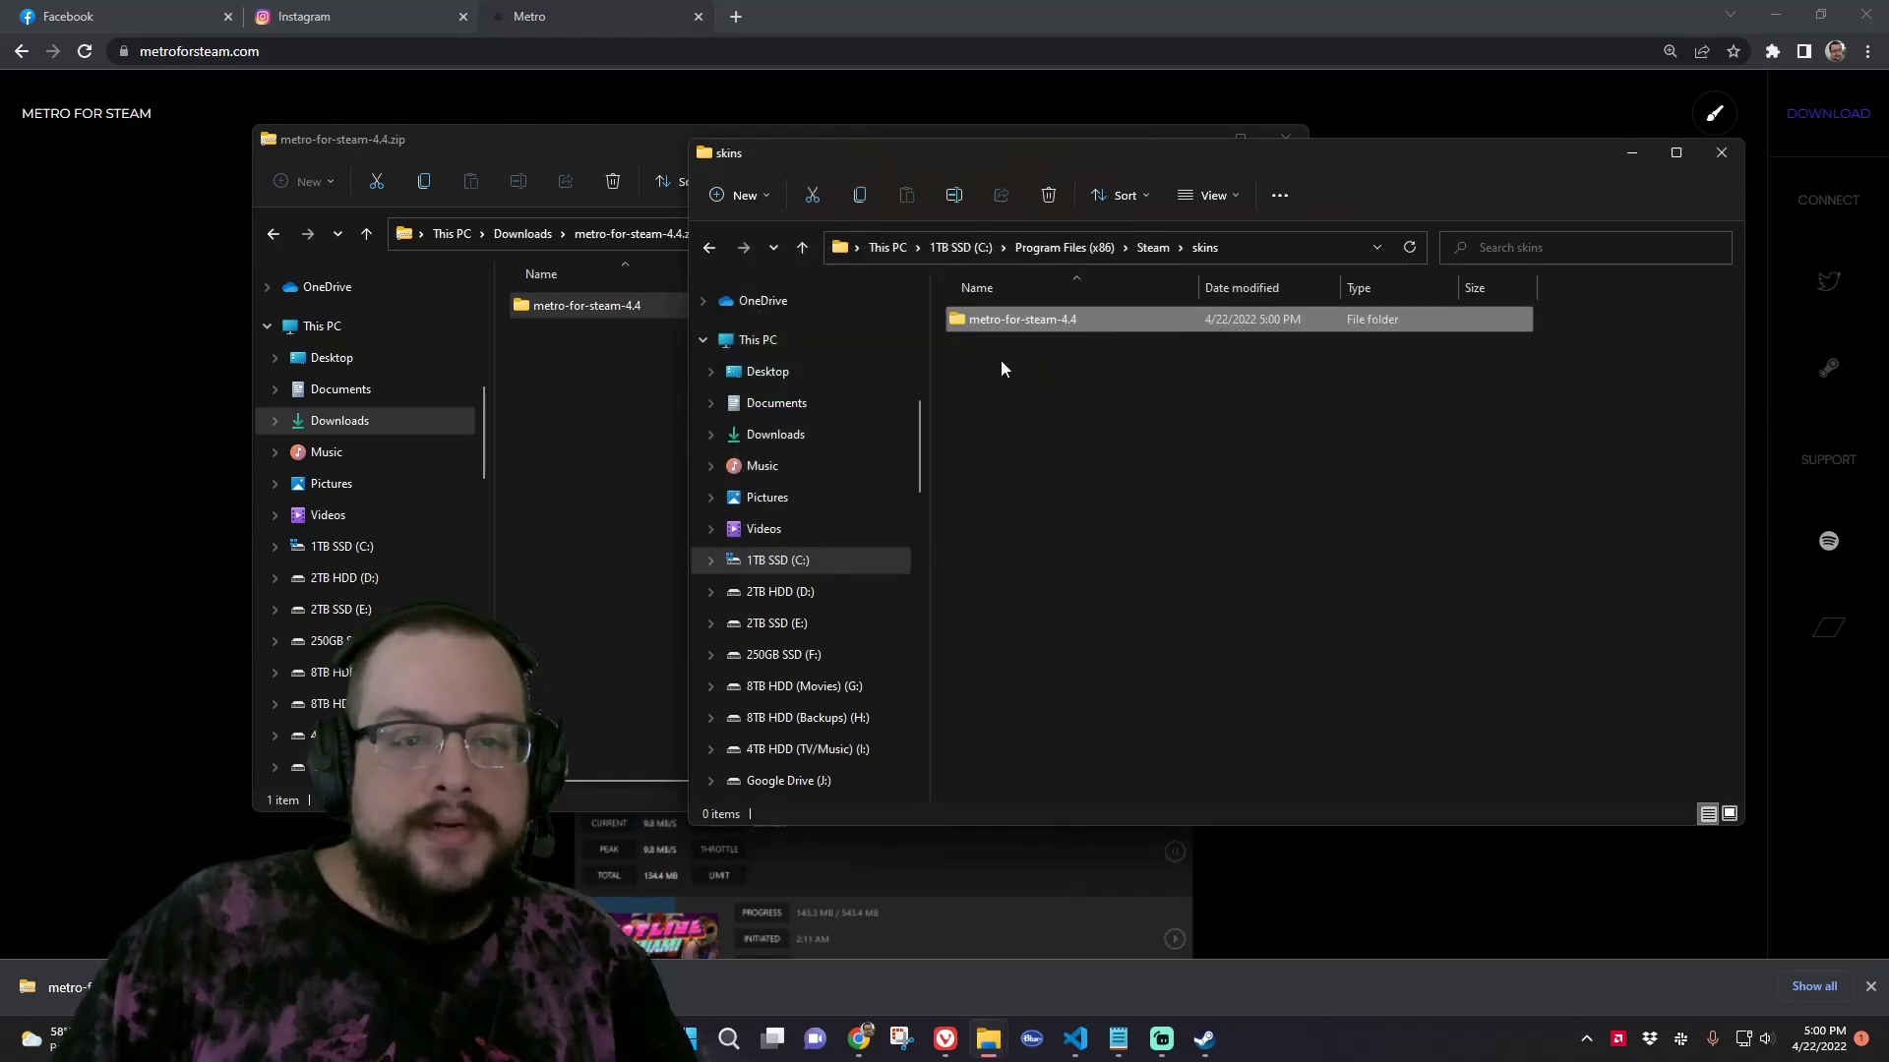
{"action": "double_click", "coordinate": [1023, 323]}
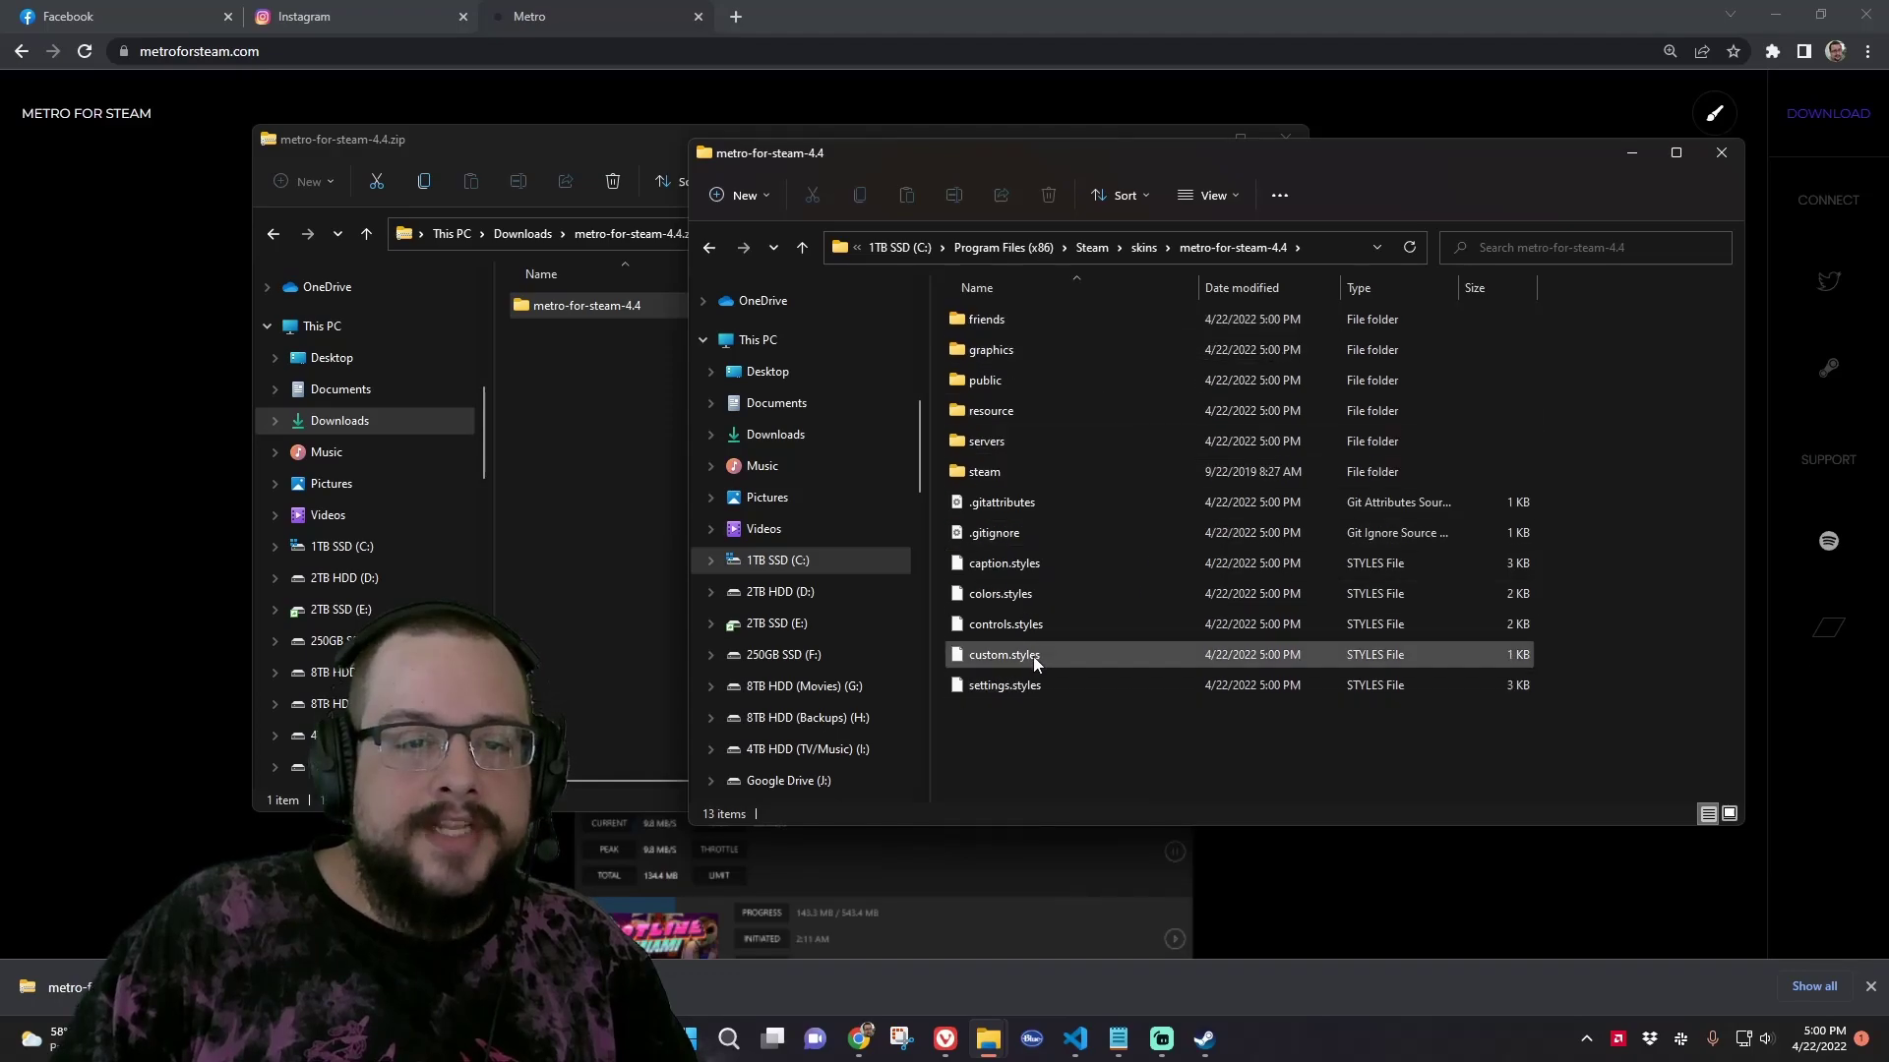
{"action": "left_click", "coordinate": [986, 649]}
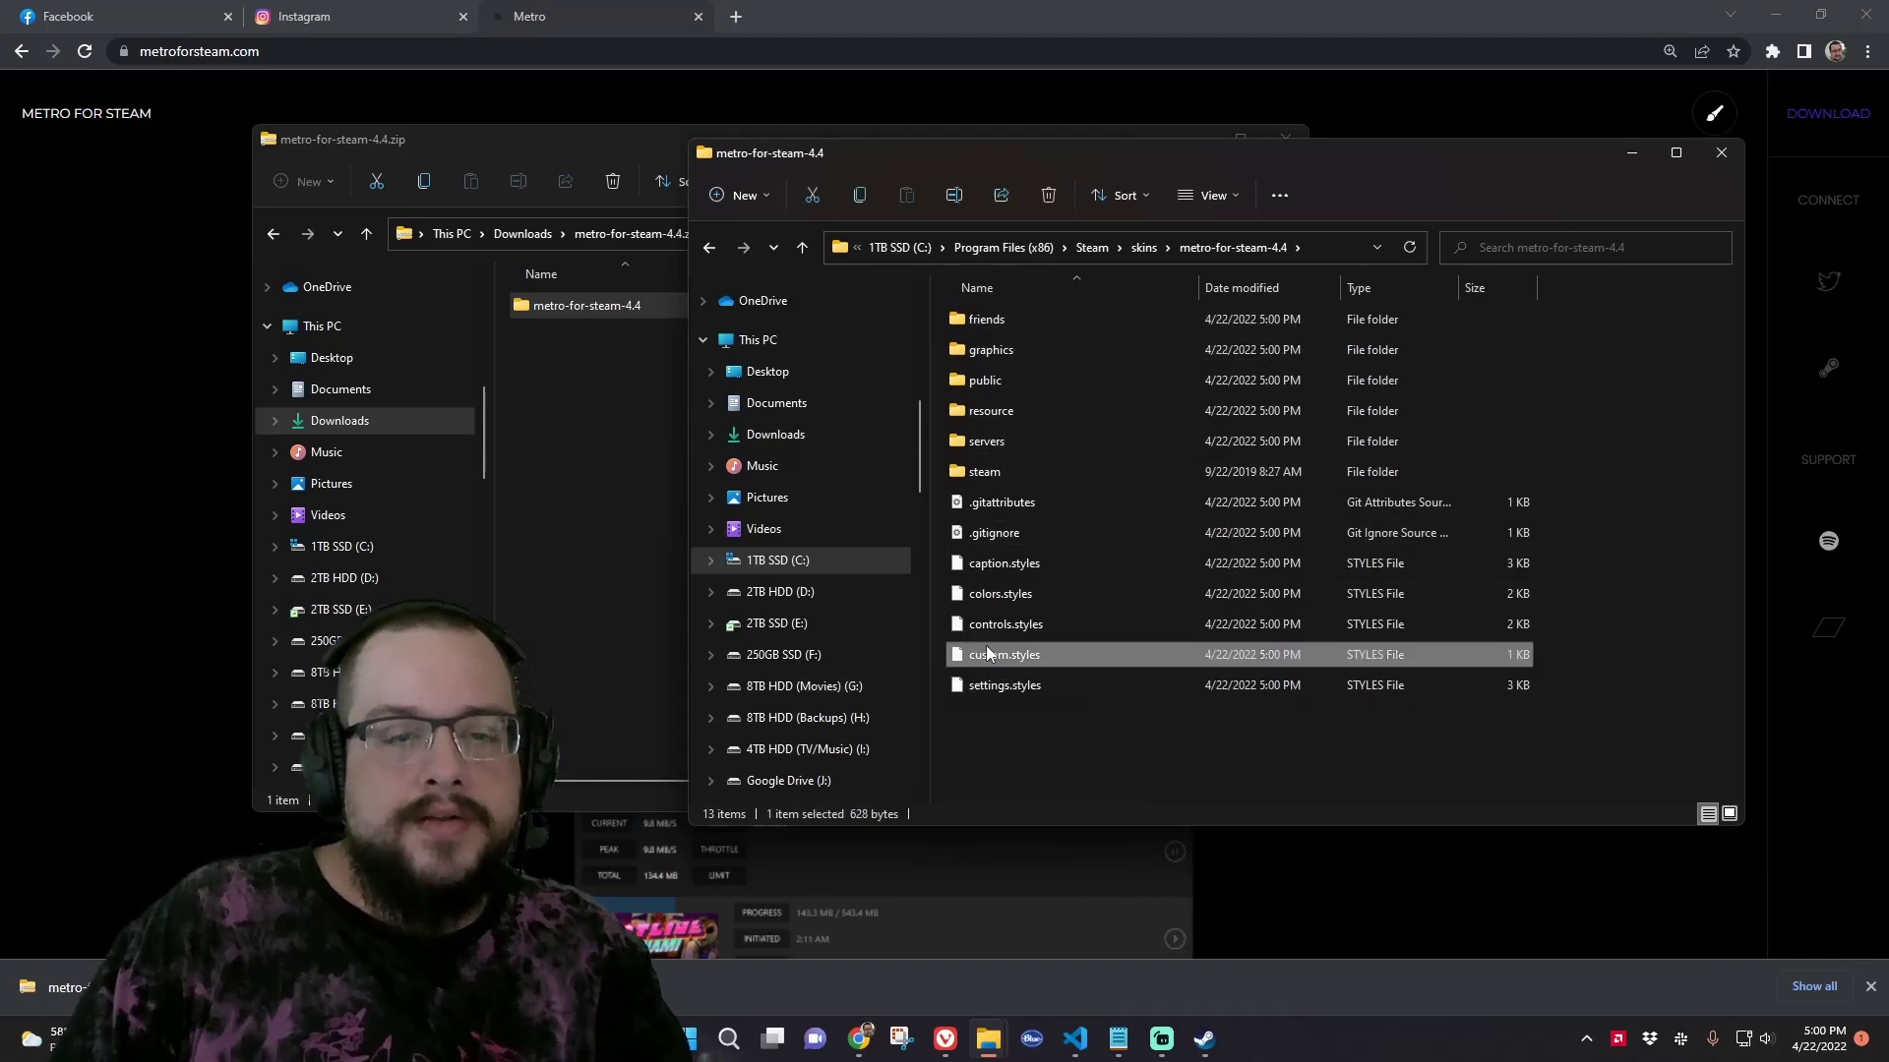
{"action": "key", "text": "Delete"}
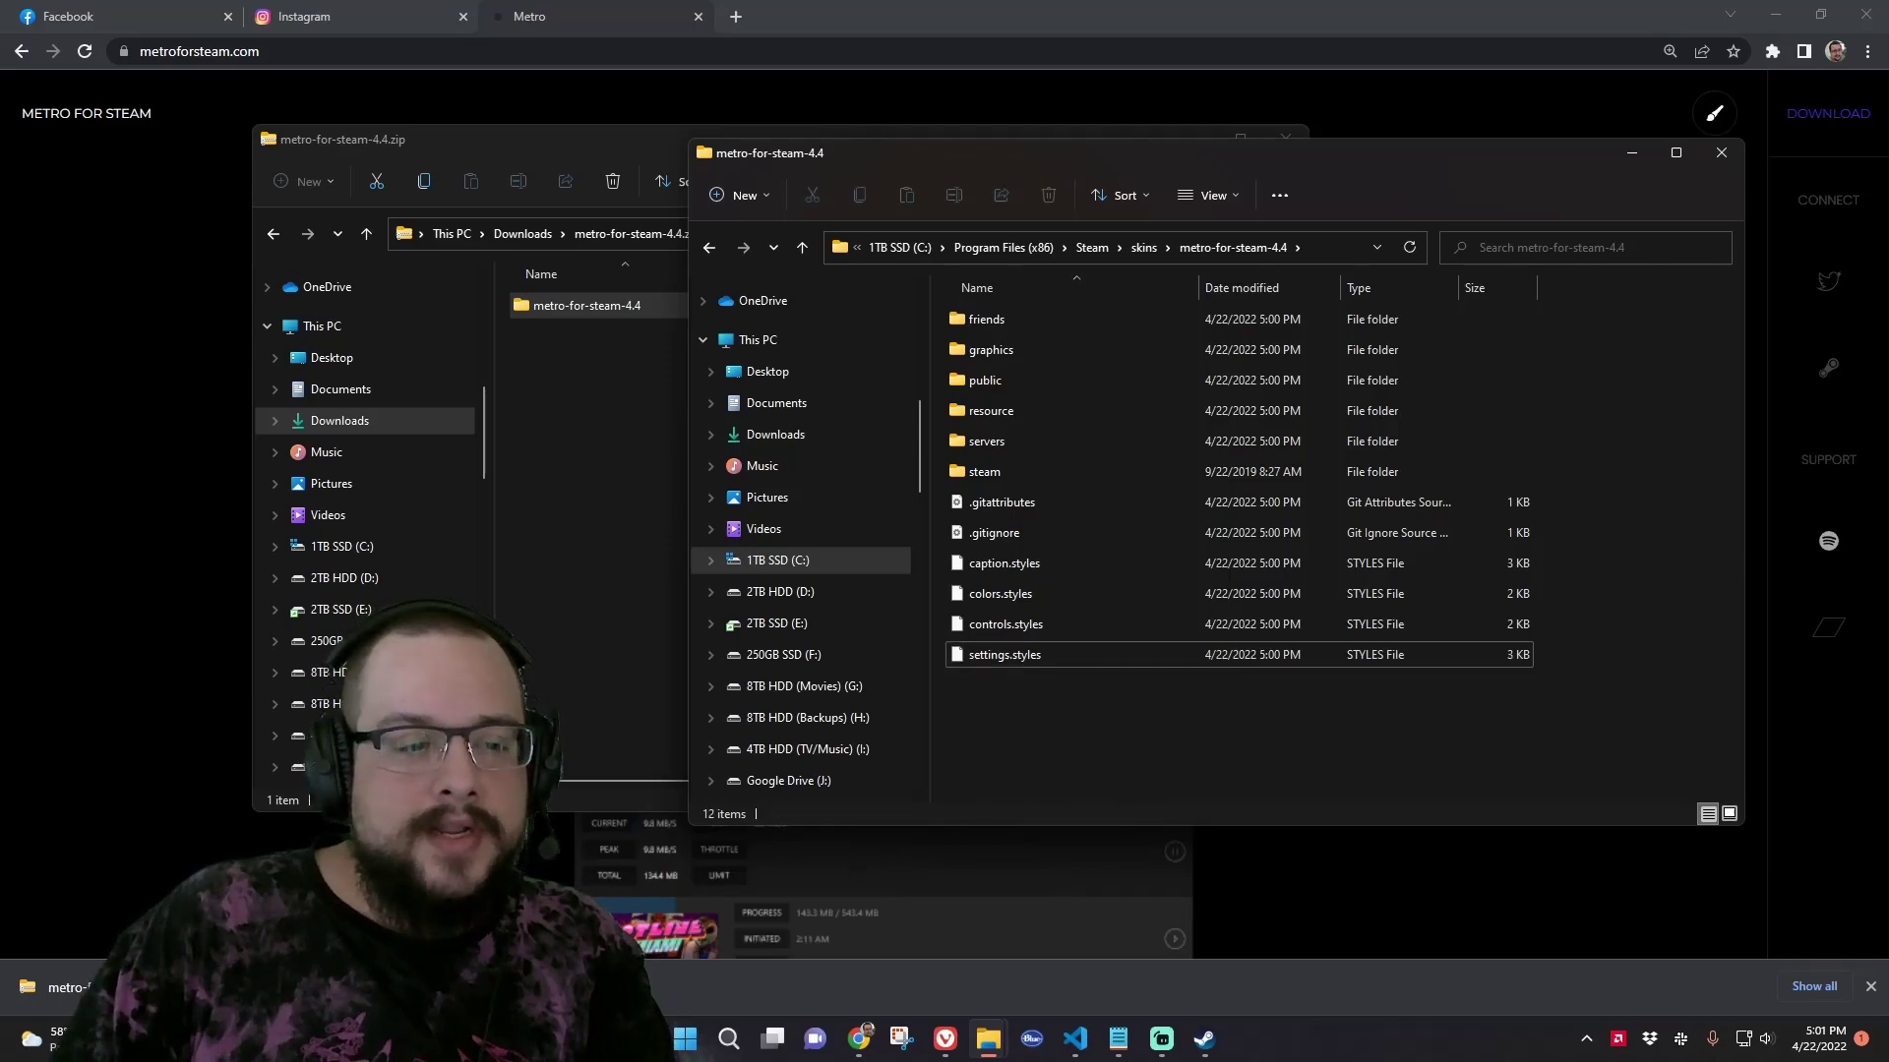
Shrink the browser window to reach the desktop, put the customized custom.styles file into the metro-for-steam-4.4 folder, and minimize the browser
{"action": "left_click", "coordinate": [1302, 8]}
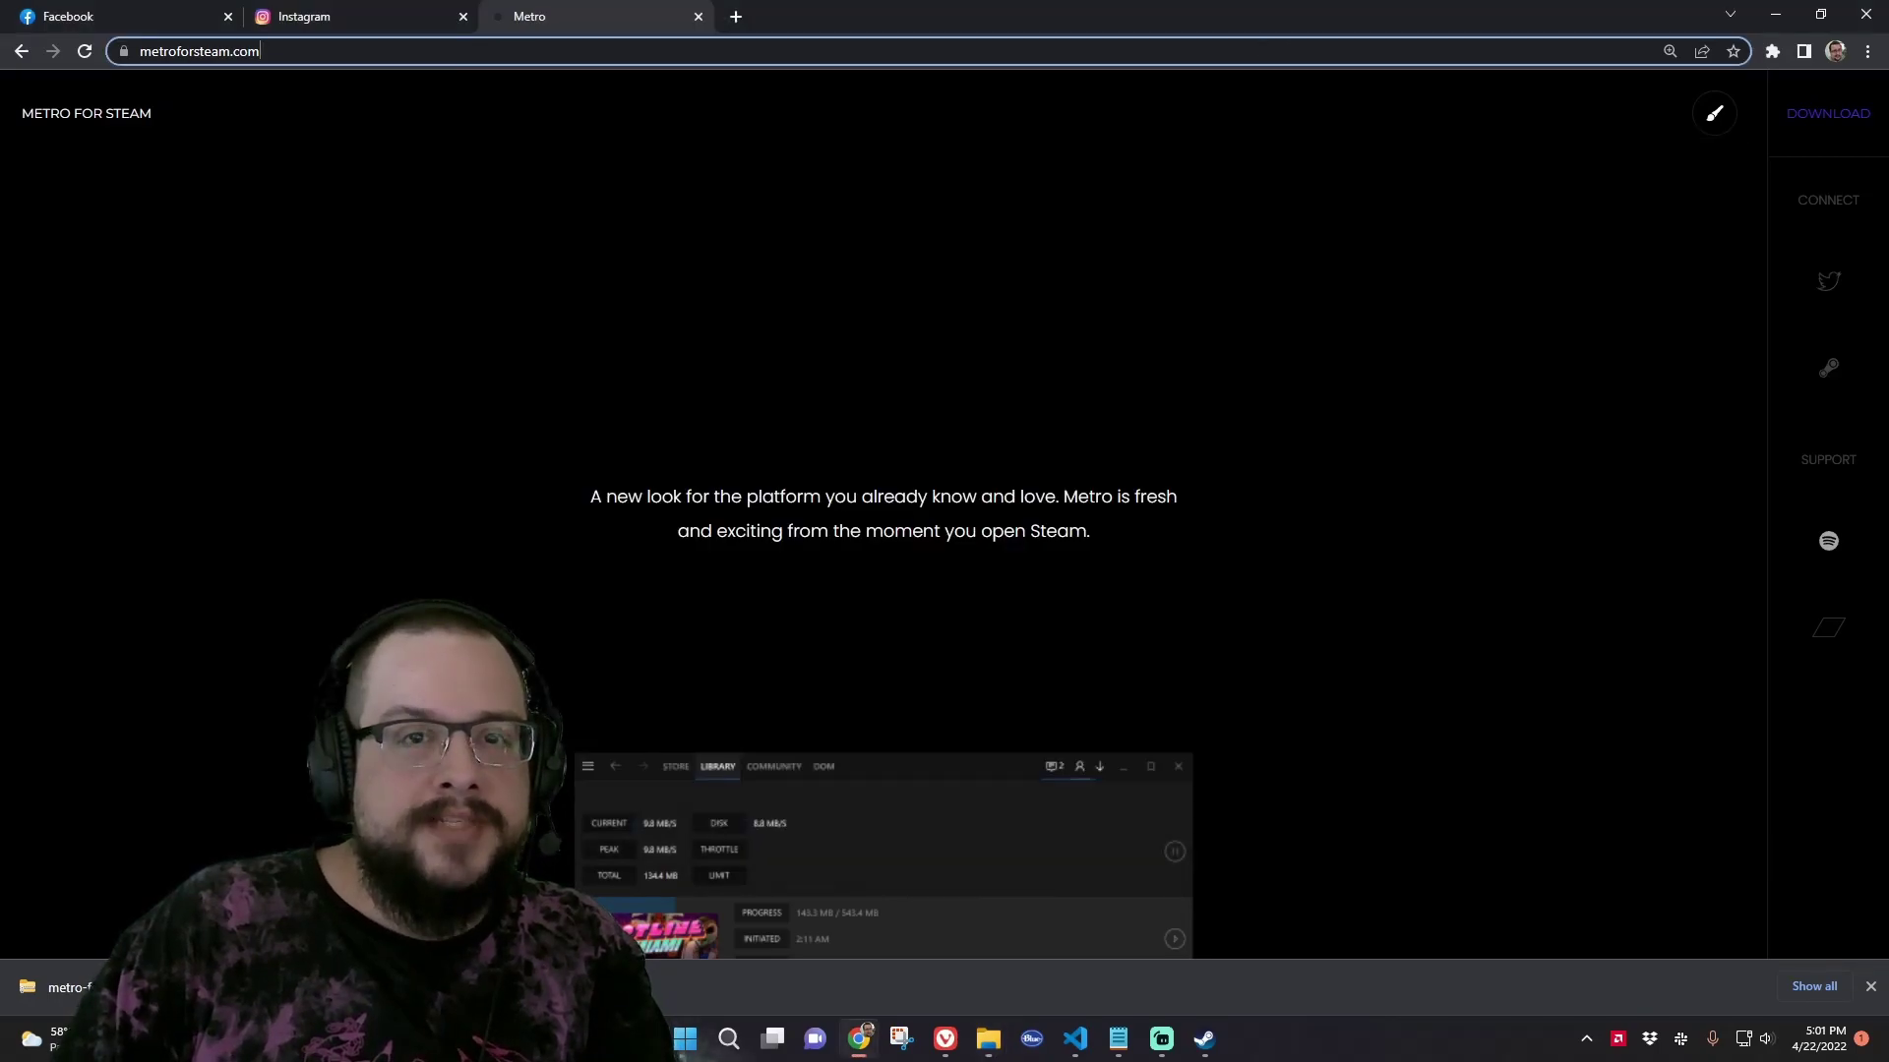
{"action": "left_click_drag", "start_coordinate": [1213, 39], "coordinate": [646, 44]}
{"action": "left_click", "coordinate": [1054, 724]}
{"action": "key", "text": "ctrl+z"}
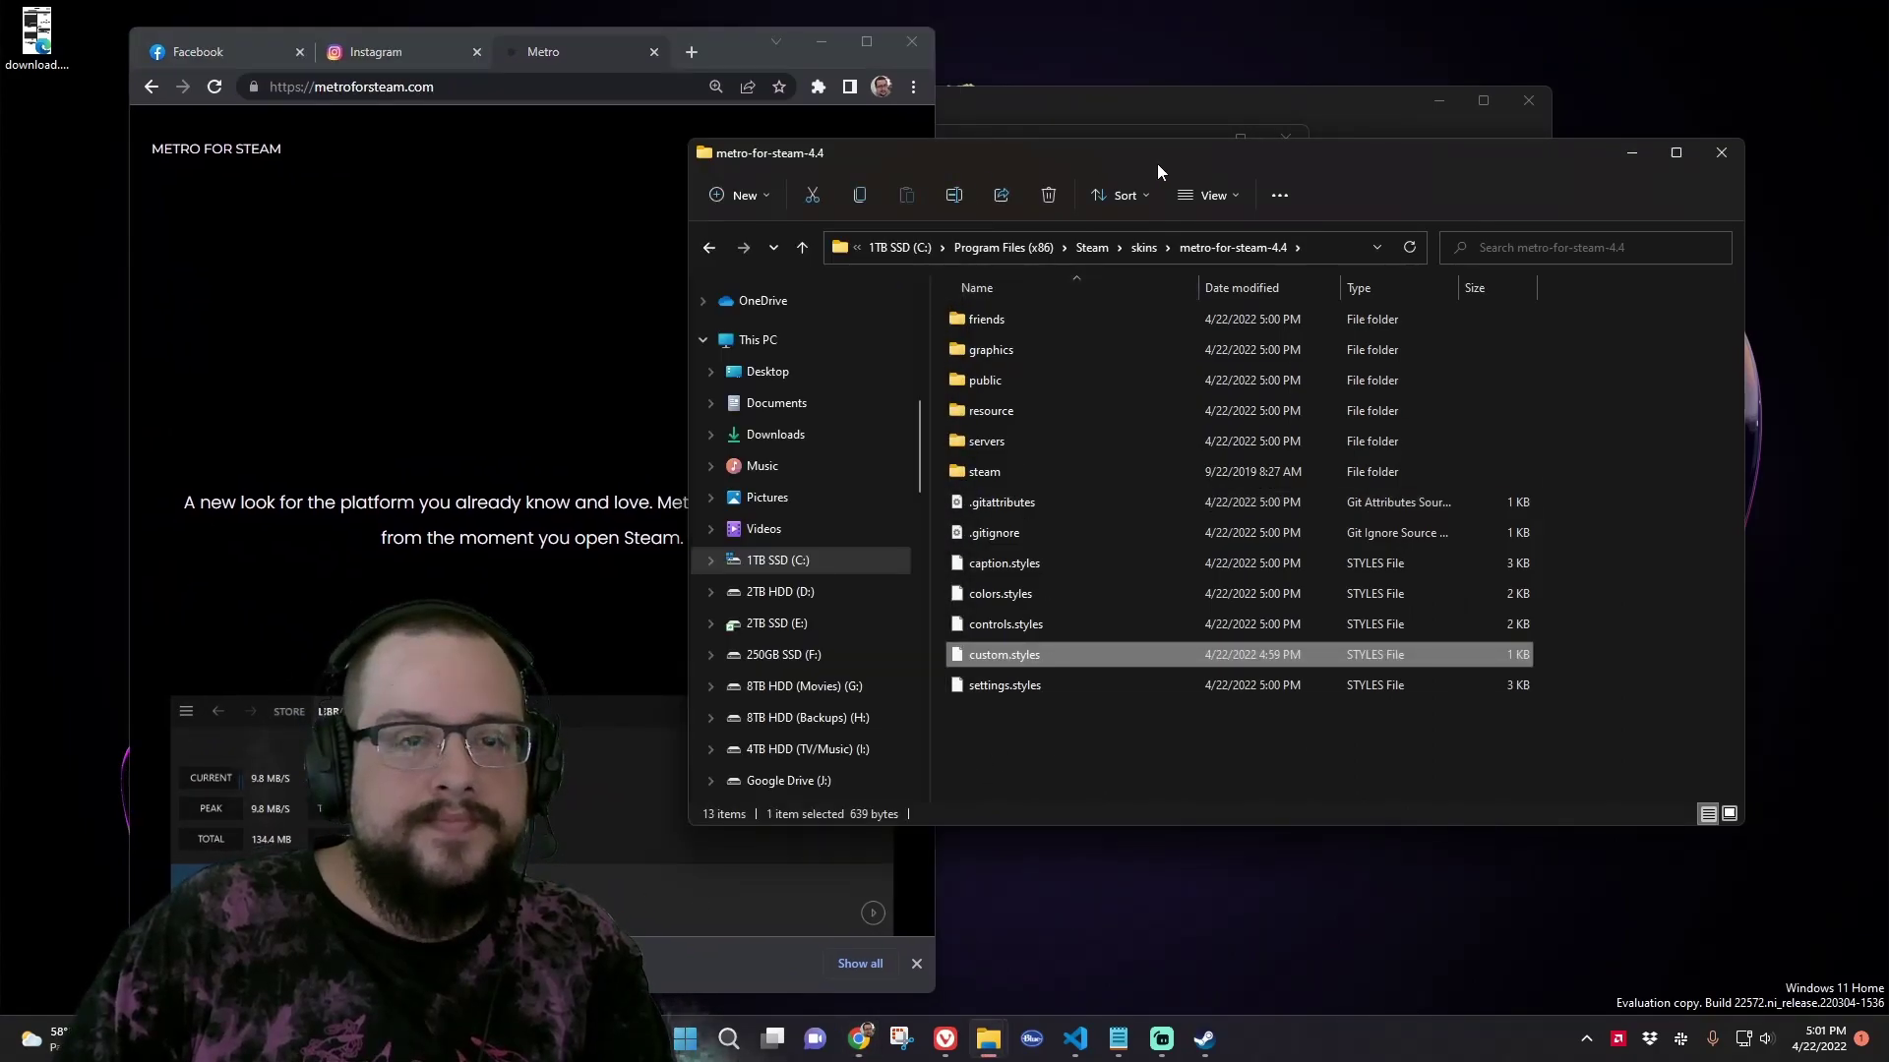
{"action": "left_click", "coordinate": [816, 52]}
{"action": "left_click_drag", "start_coordinate": [1300, 162], "coordinate": [1171, 168]}
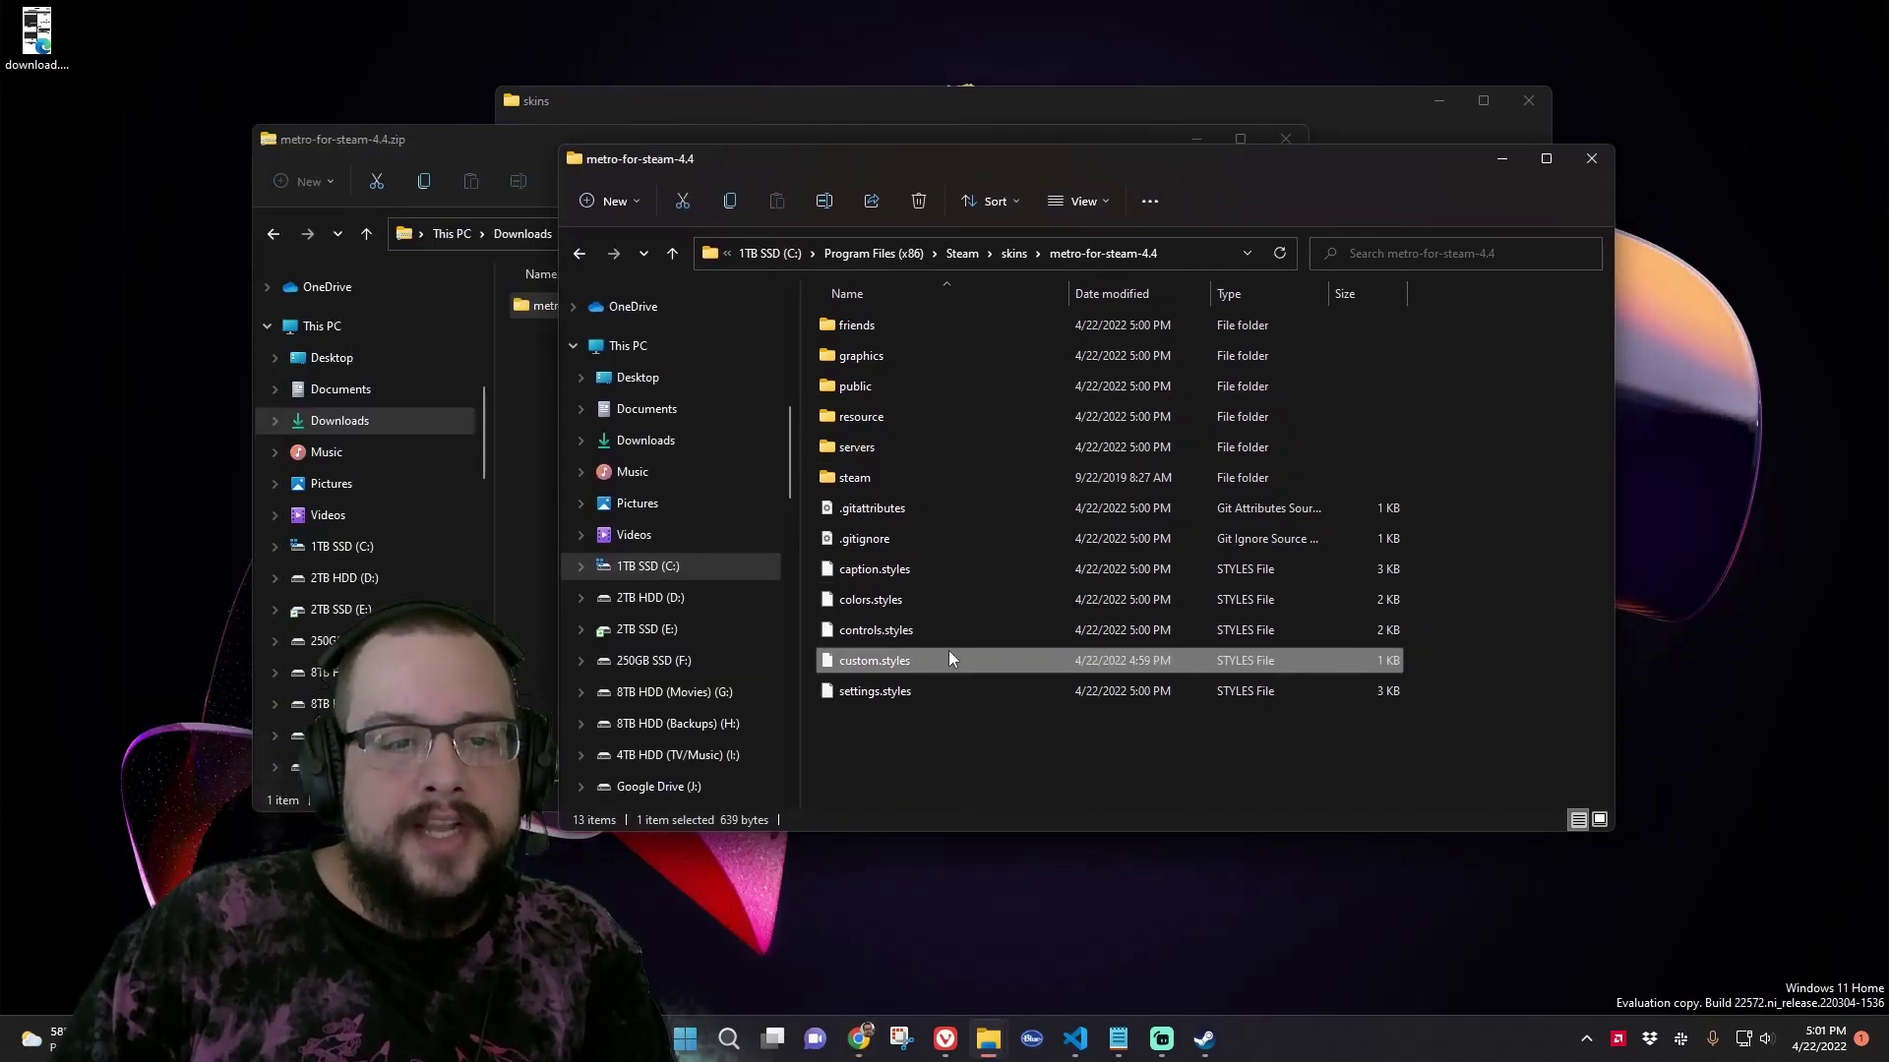
{"action": "left_click", "coordinate": [948, 765]}
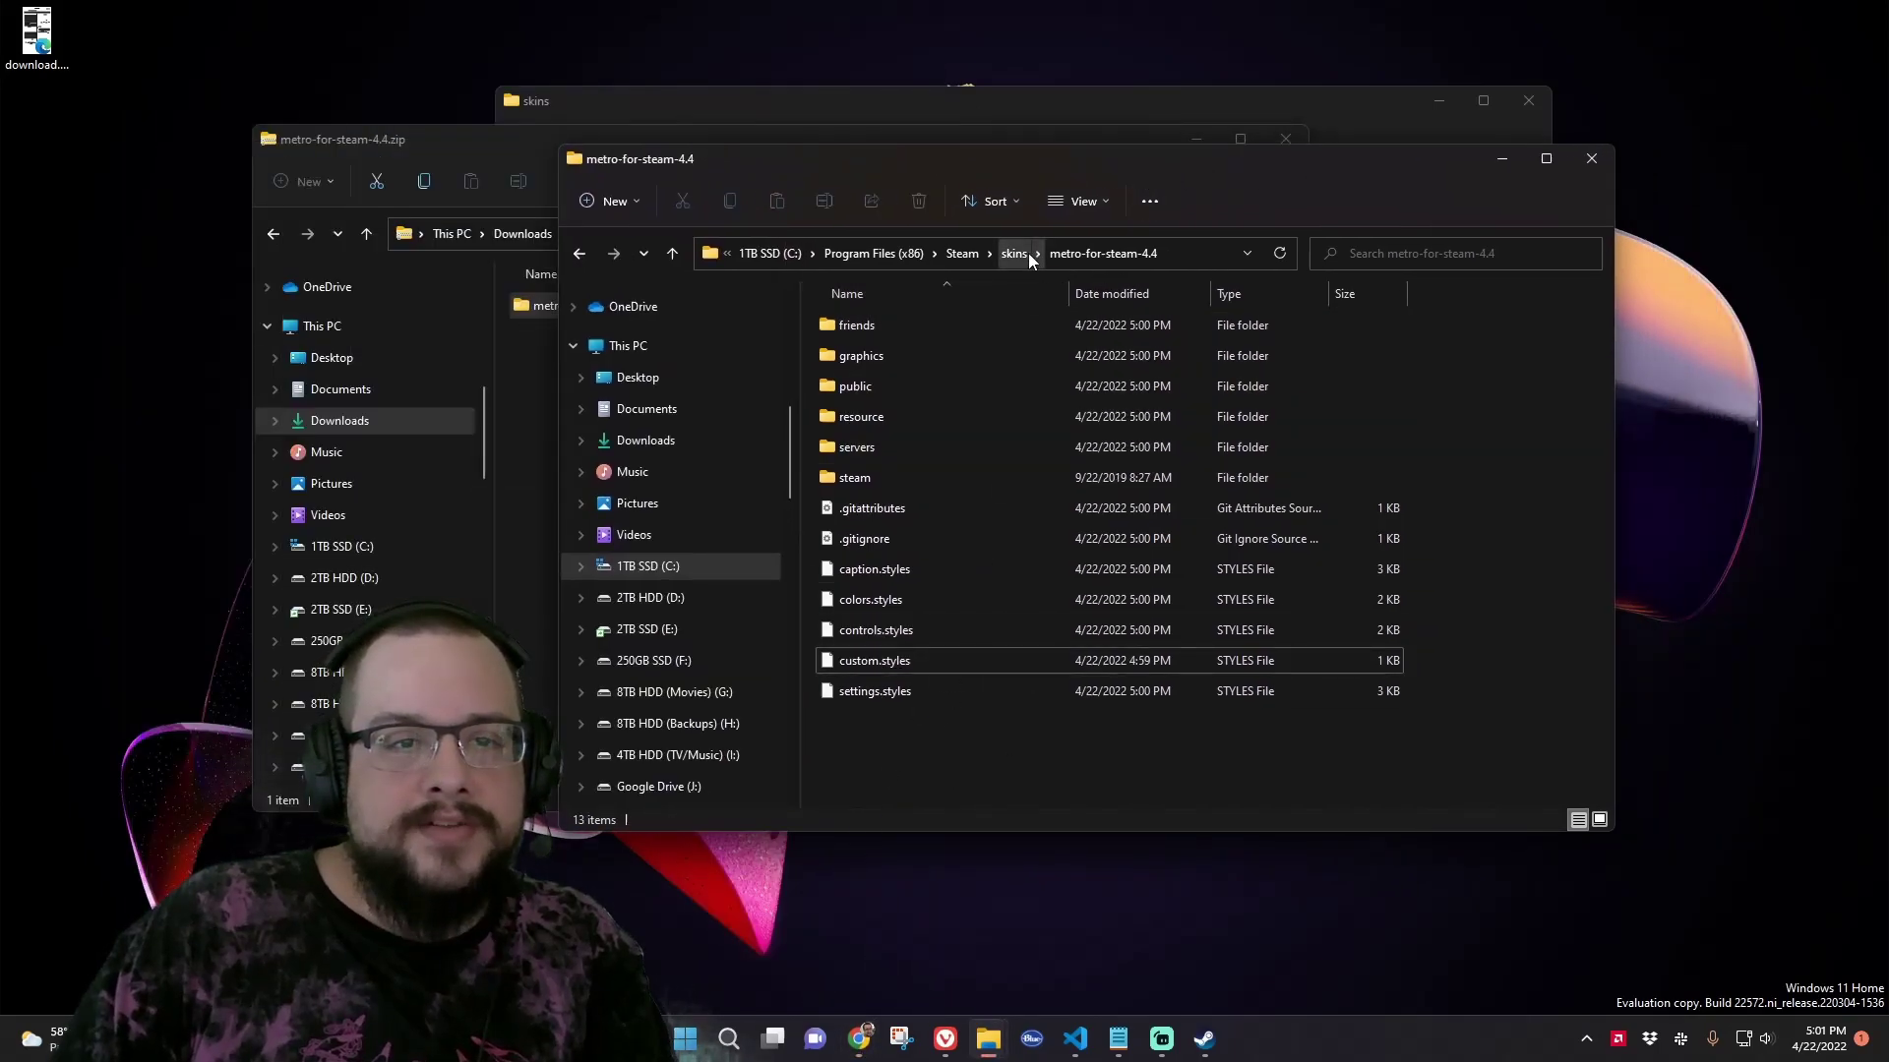
Switch to Steam and close all the open File Explorer windows
{"action": "left_click", "coordinate": [1204, 1039]}
{"action": "left_click", "coordinate": [1591, 158]}
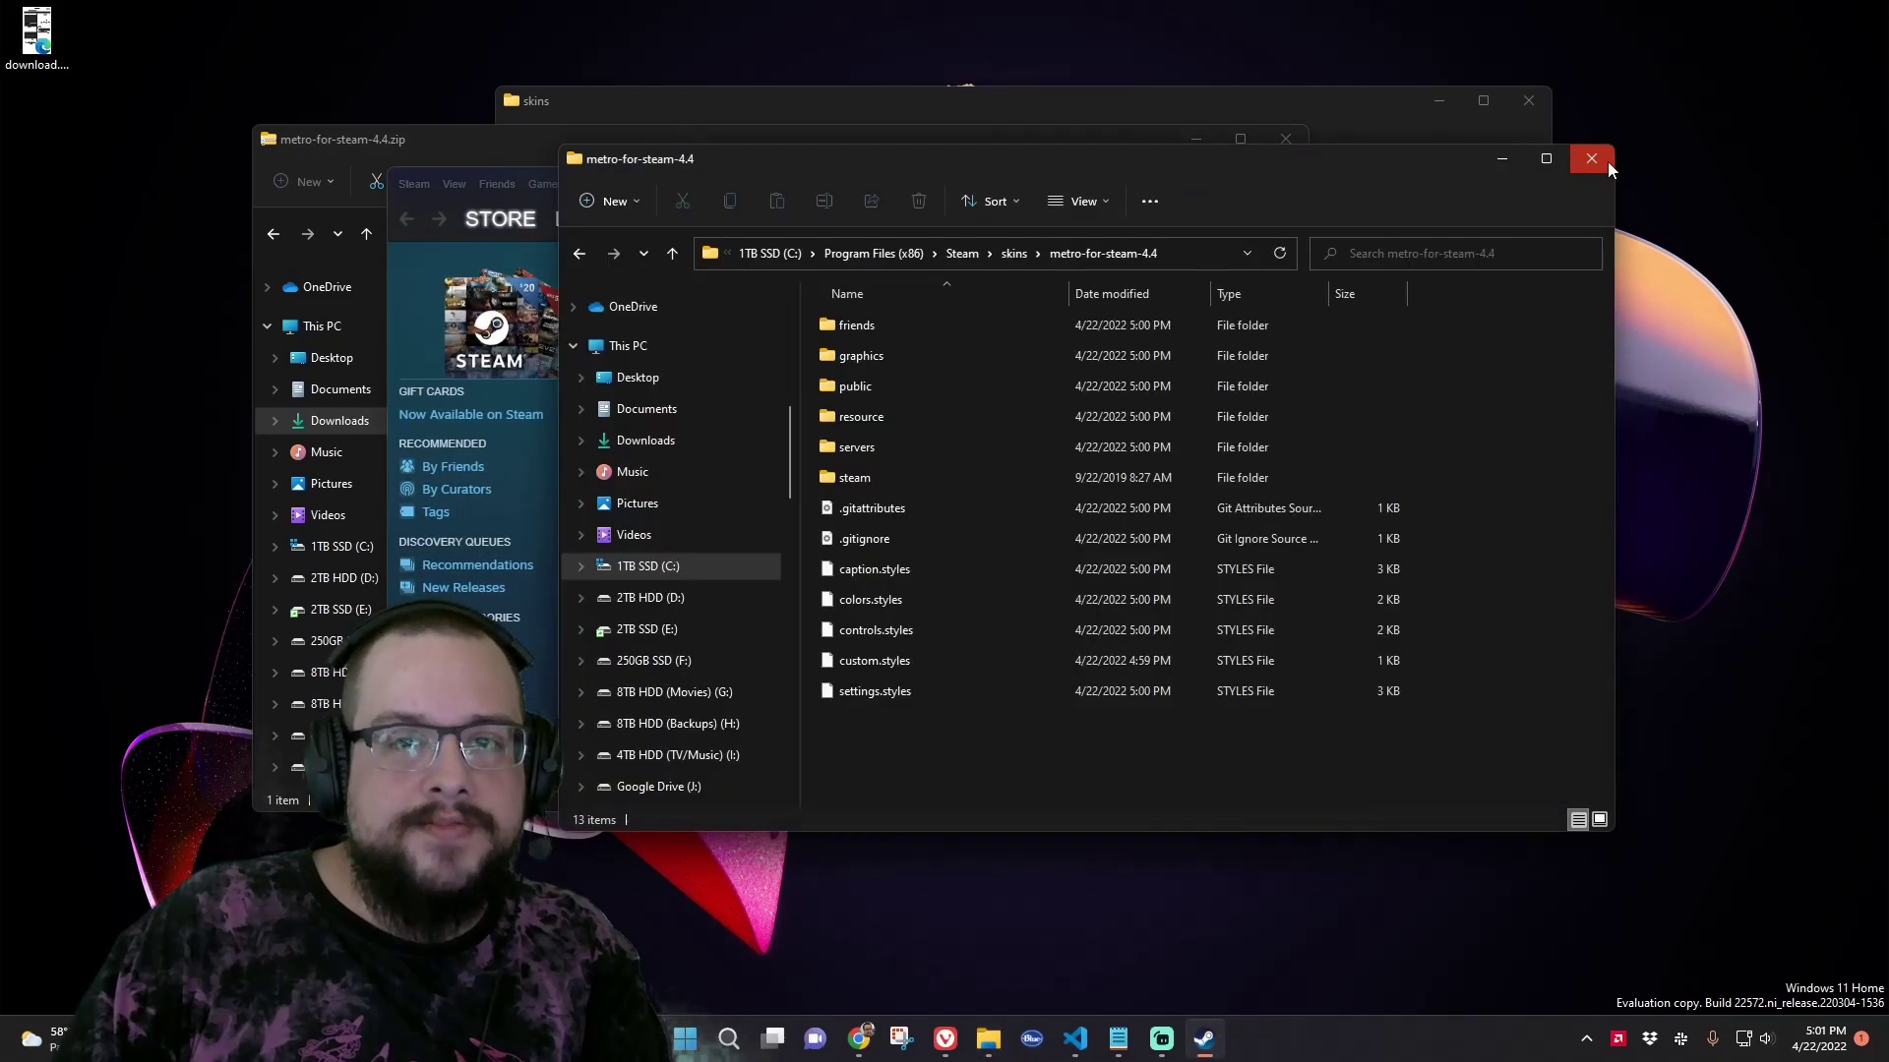
{"action": "left_click", "coordinate": [1590, 159]}
{"action": "left_click", "coordinate": [1285, 139]}
{"action": "left_click", "coordinate": [1527, 100]}
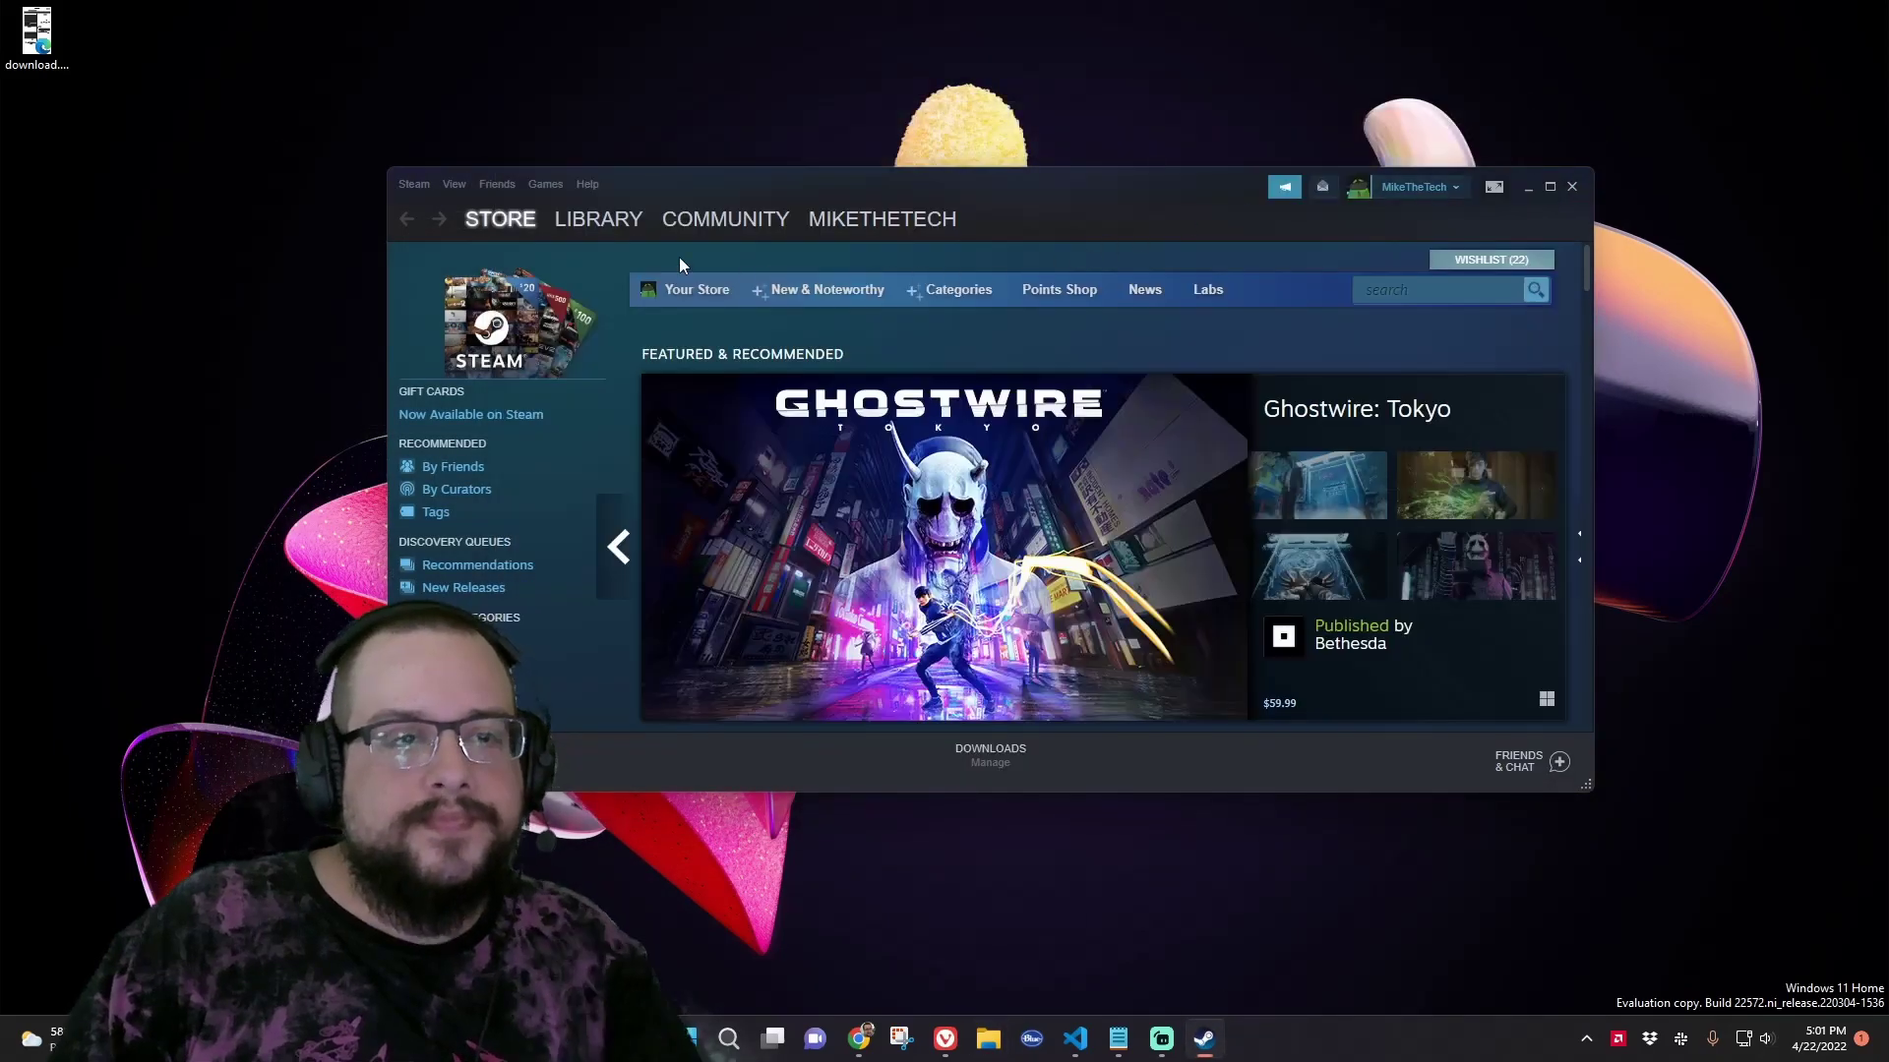
Set Steam's interface skin to metro-for-steam-4.4 in the settings and restart Steam to apply it
{"action": "left_click", "coordinate": [415, 184]}
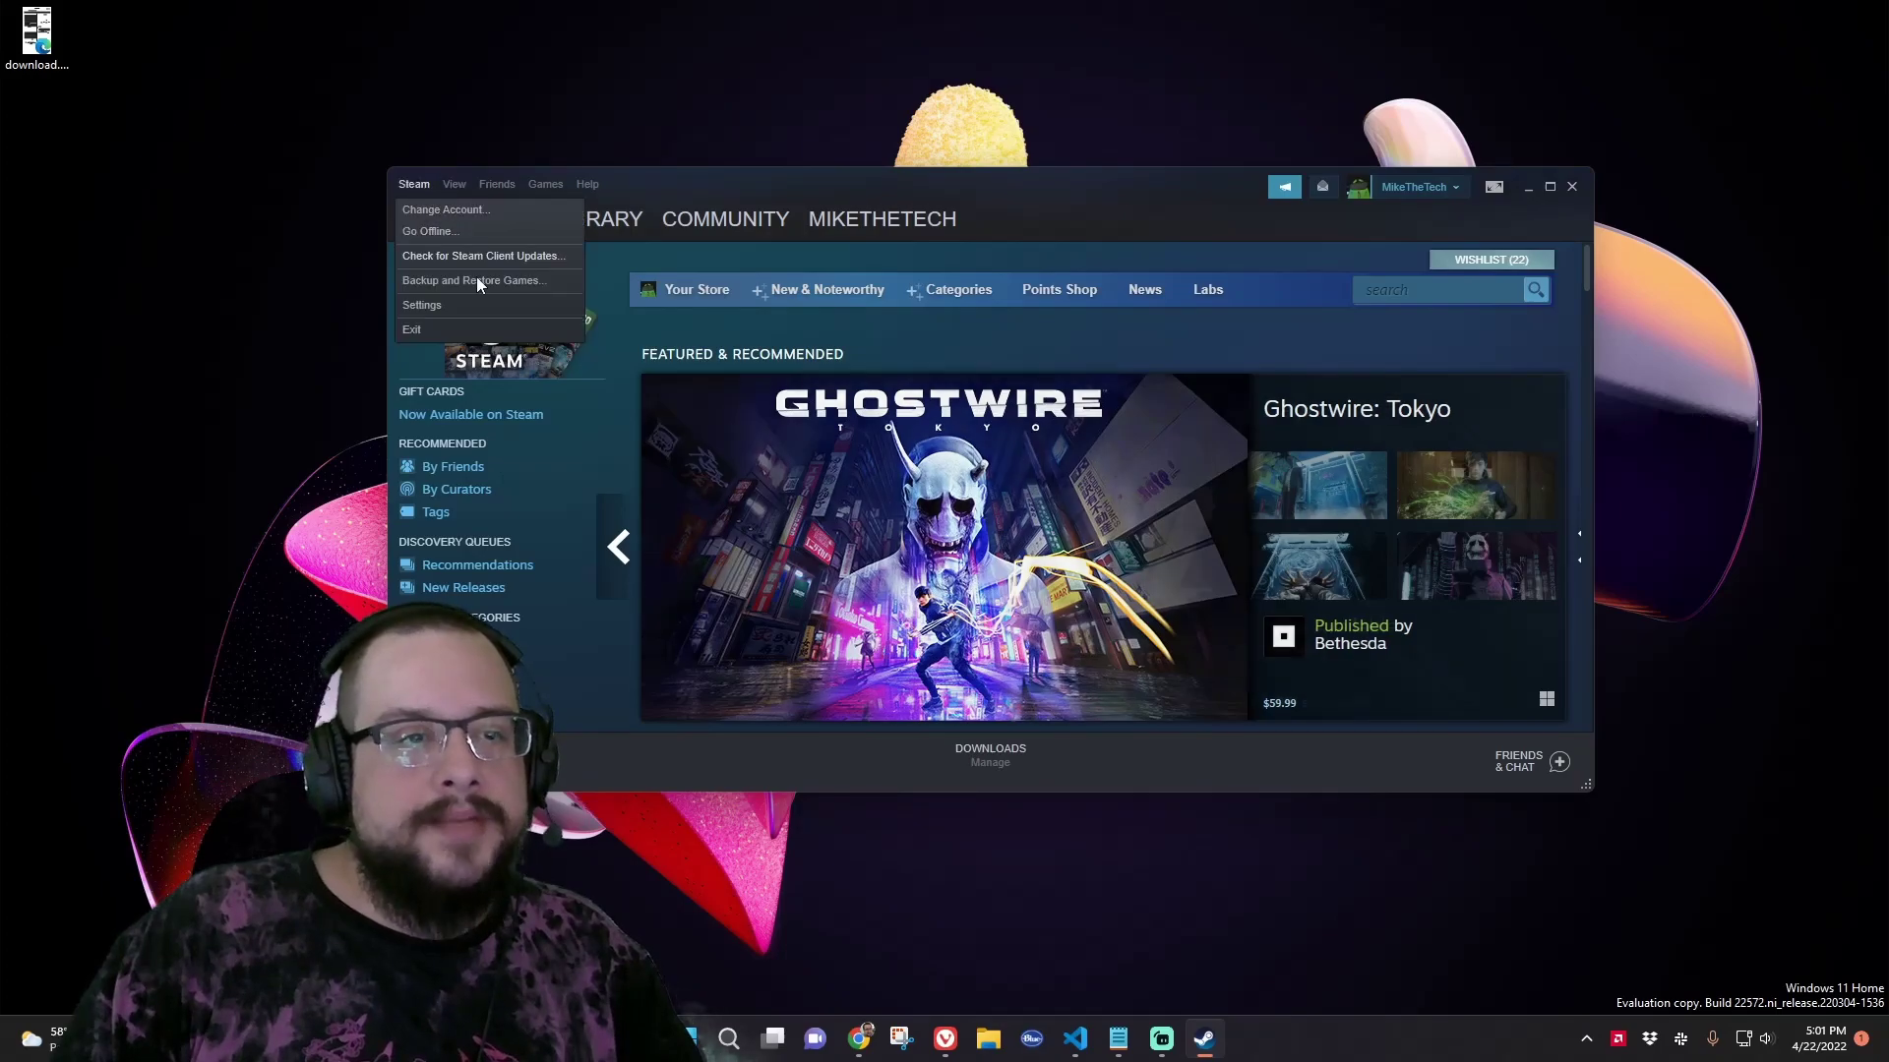
{"action": "left_click", "coordinate": [440, 304]}
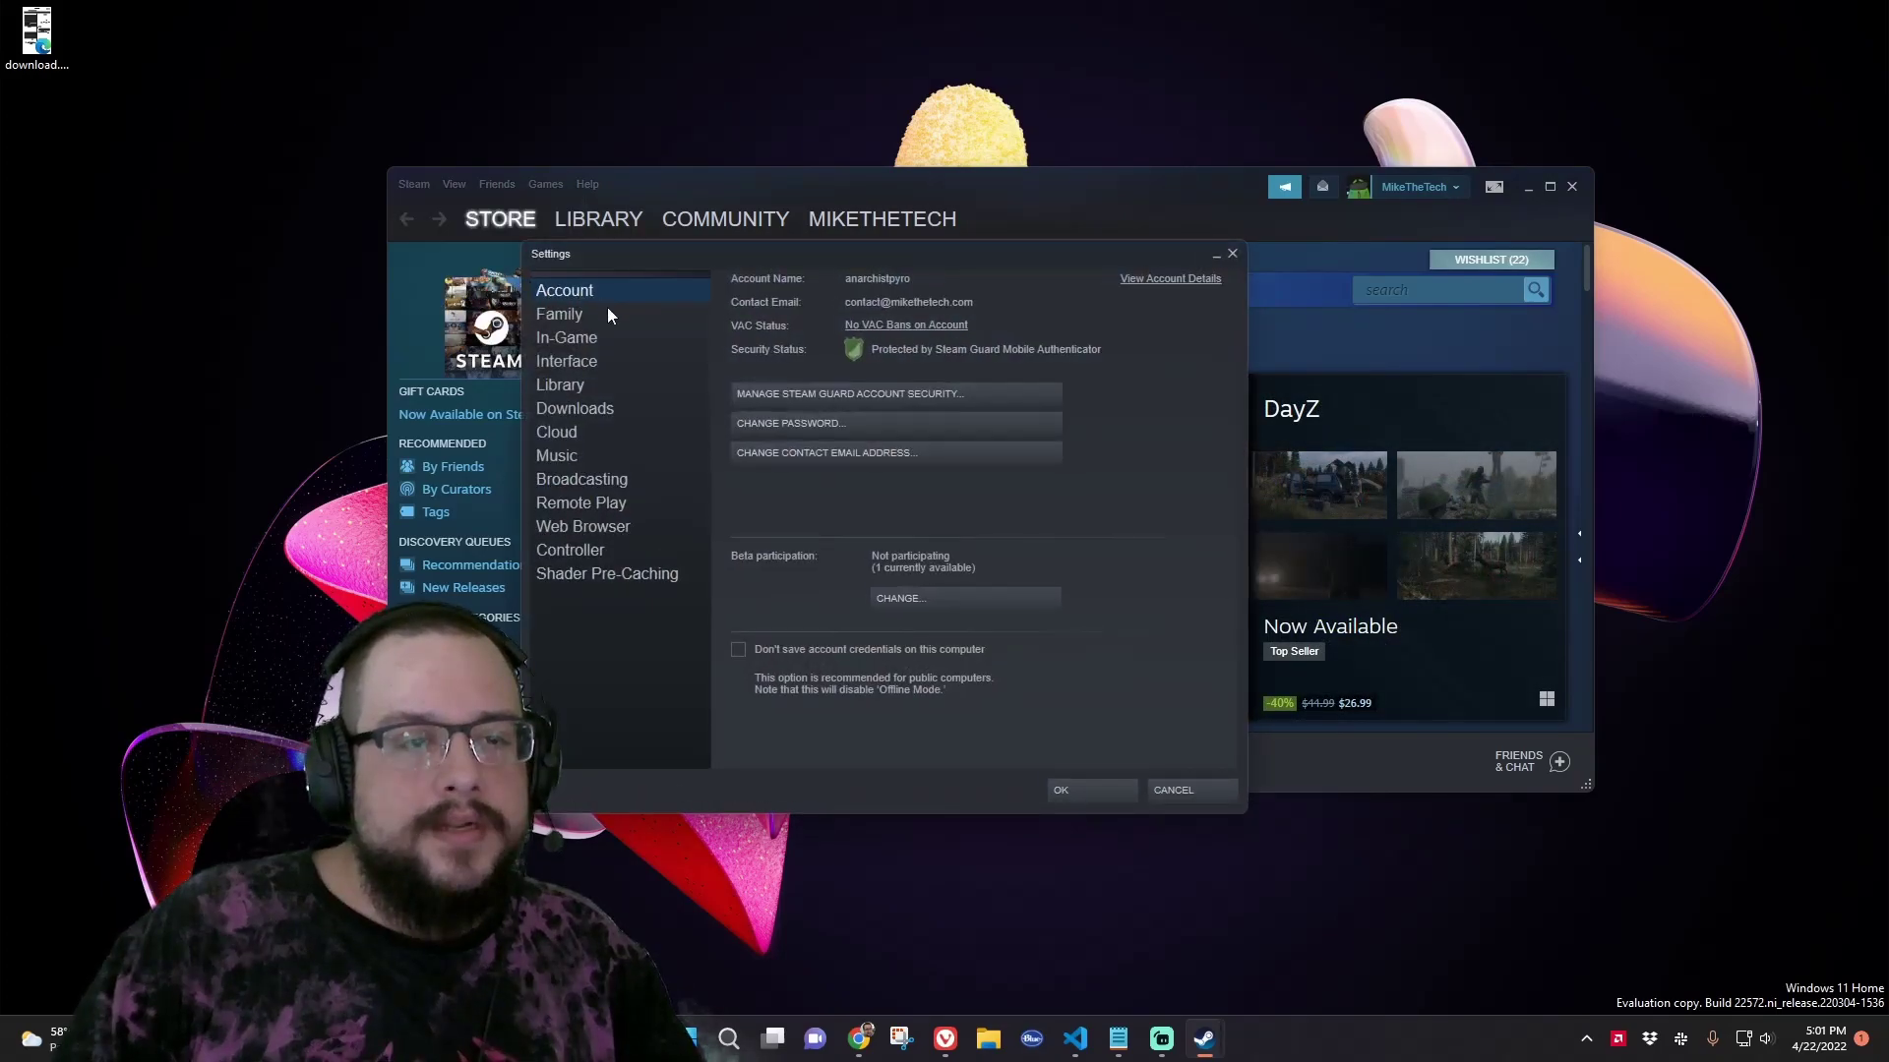
{"action": "left_click", "coordinate": [569, 366]}
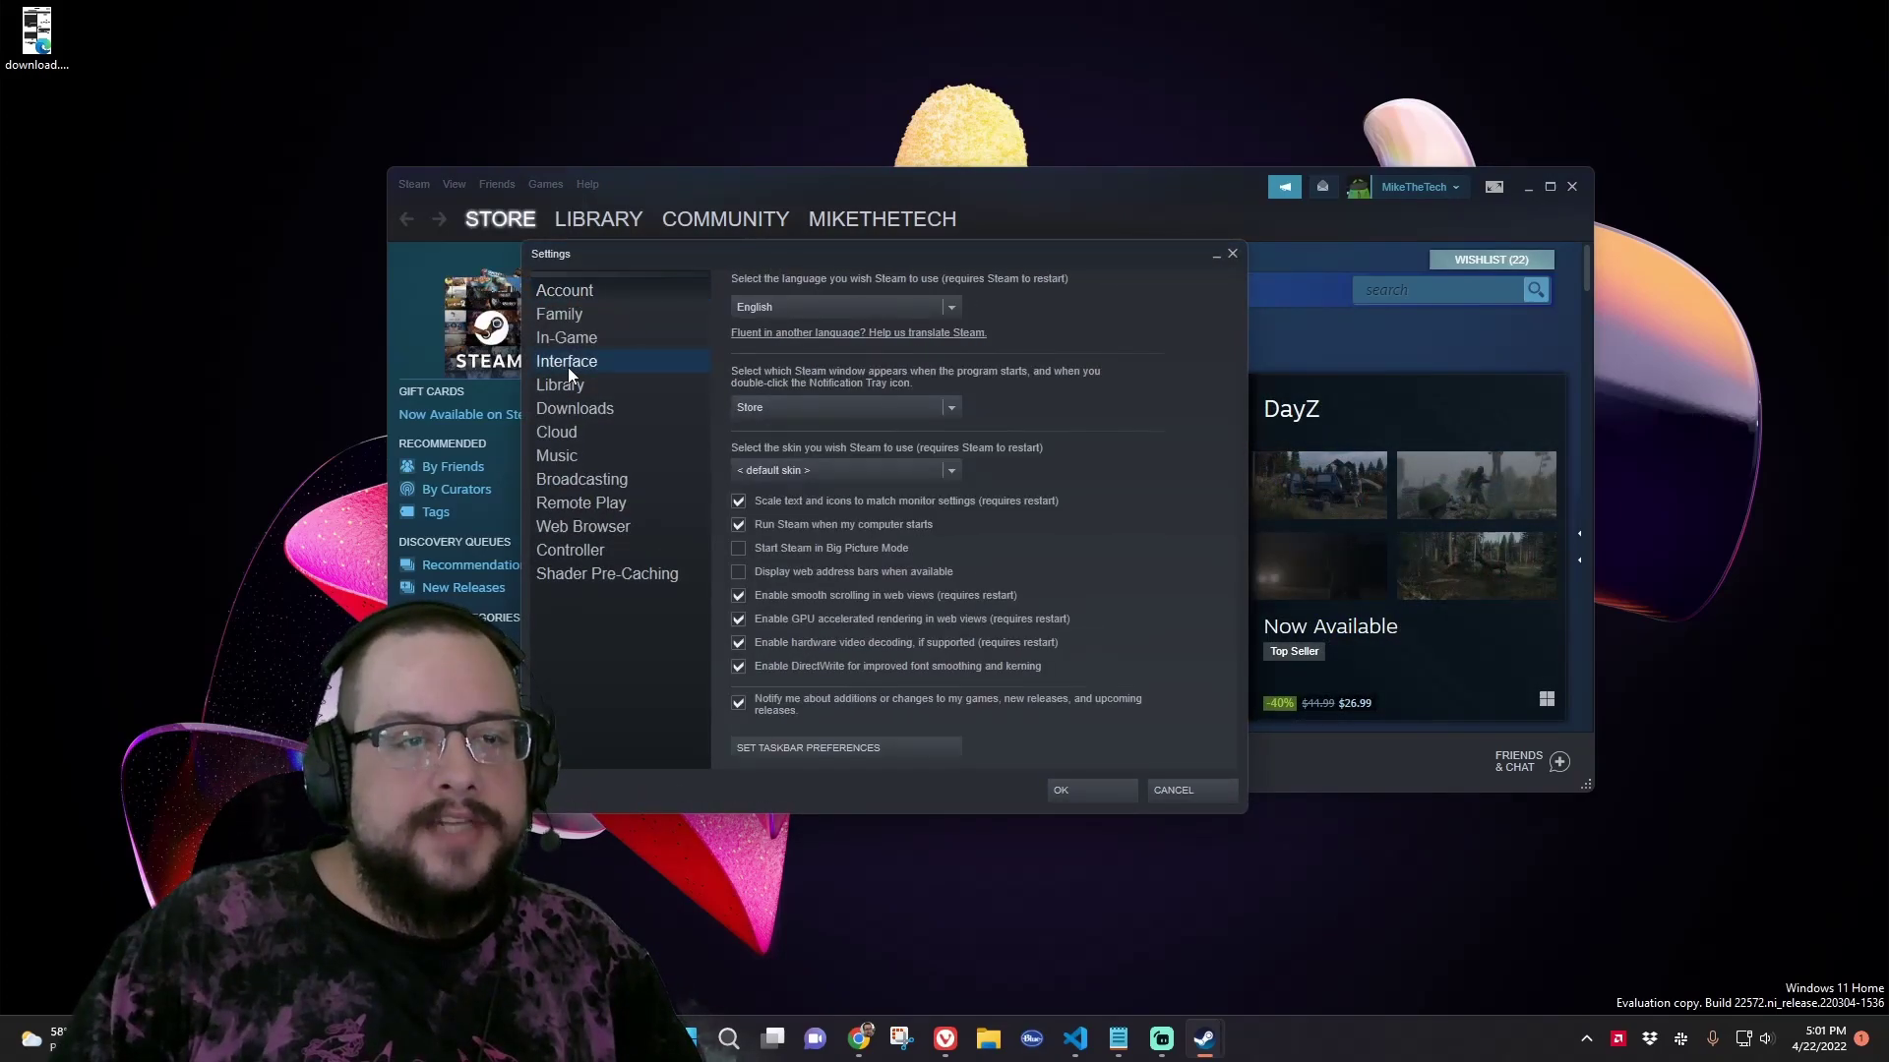
{"action": "left_click", "coordinate": [951, 472]}
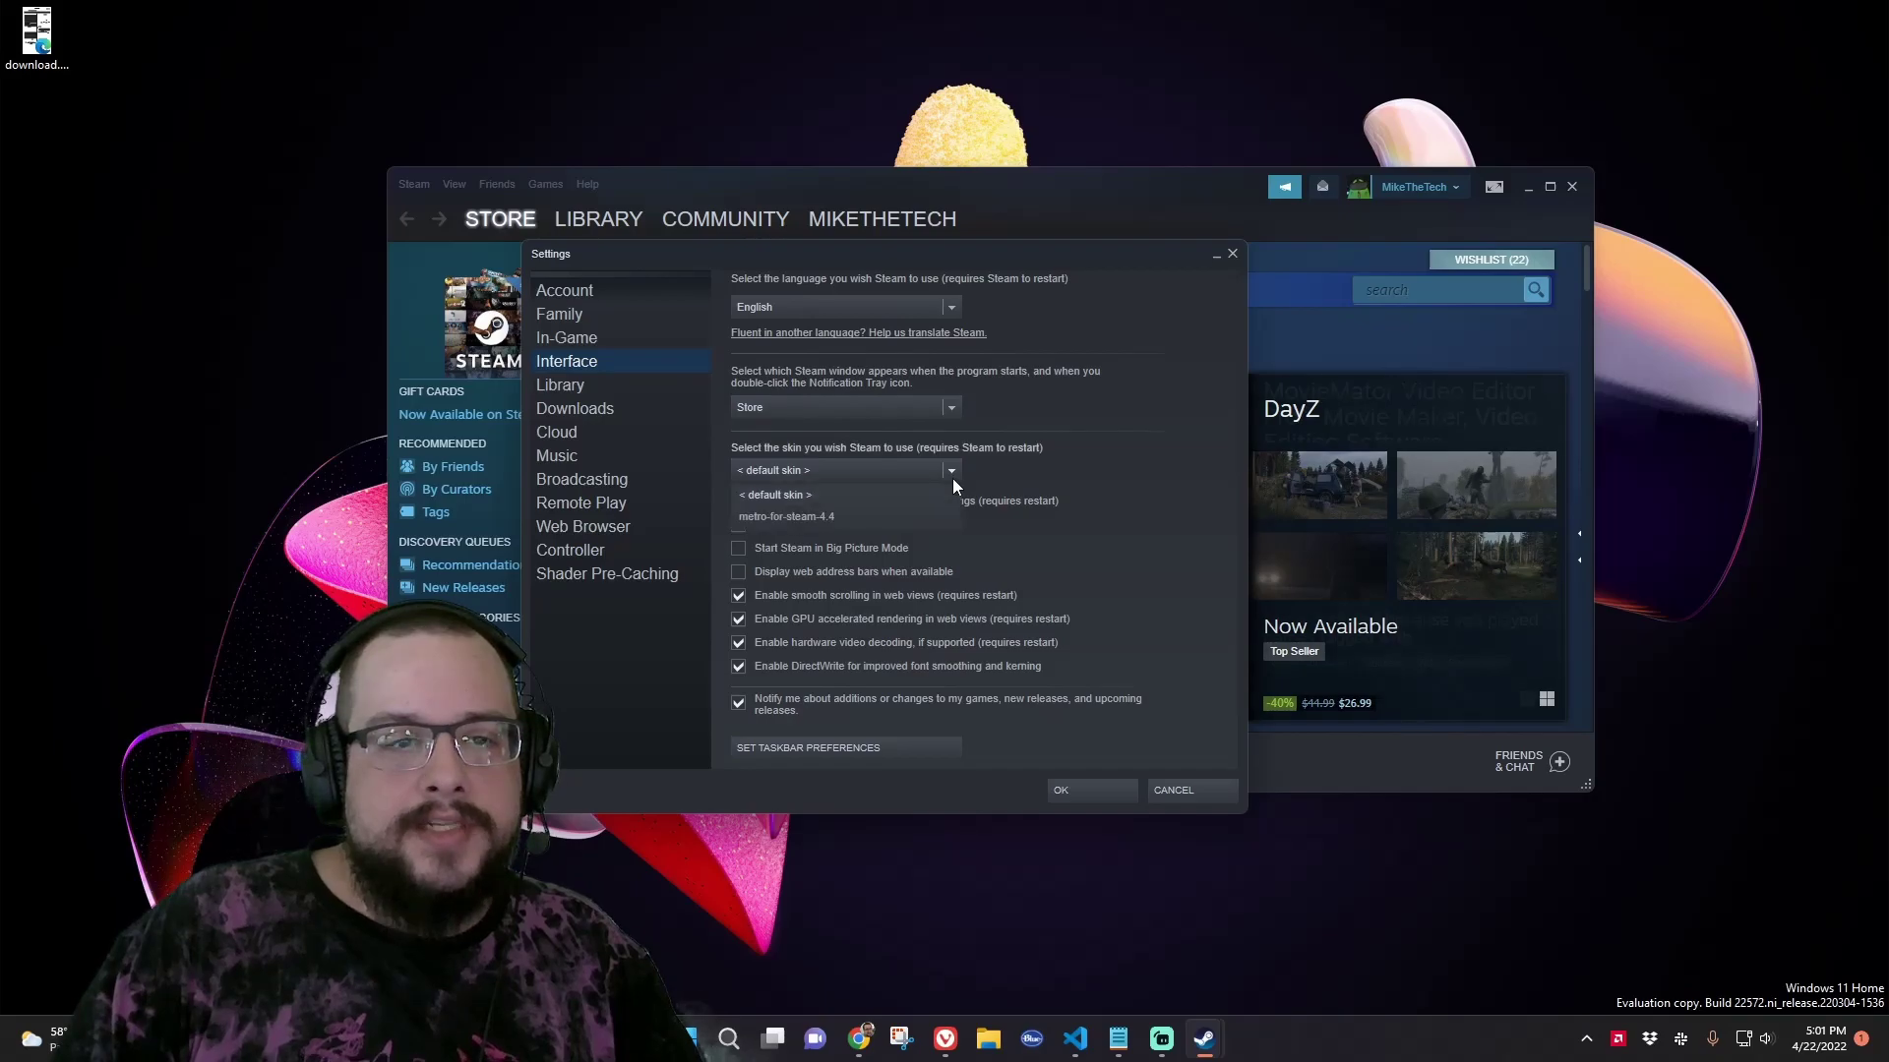
{"action": "left_click", "coordinate": [779, 527]}
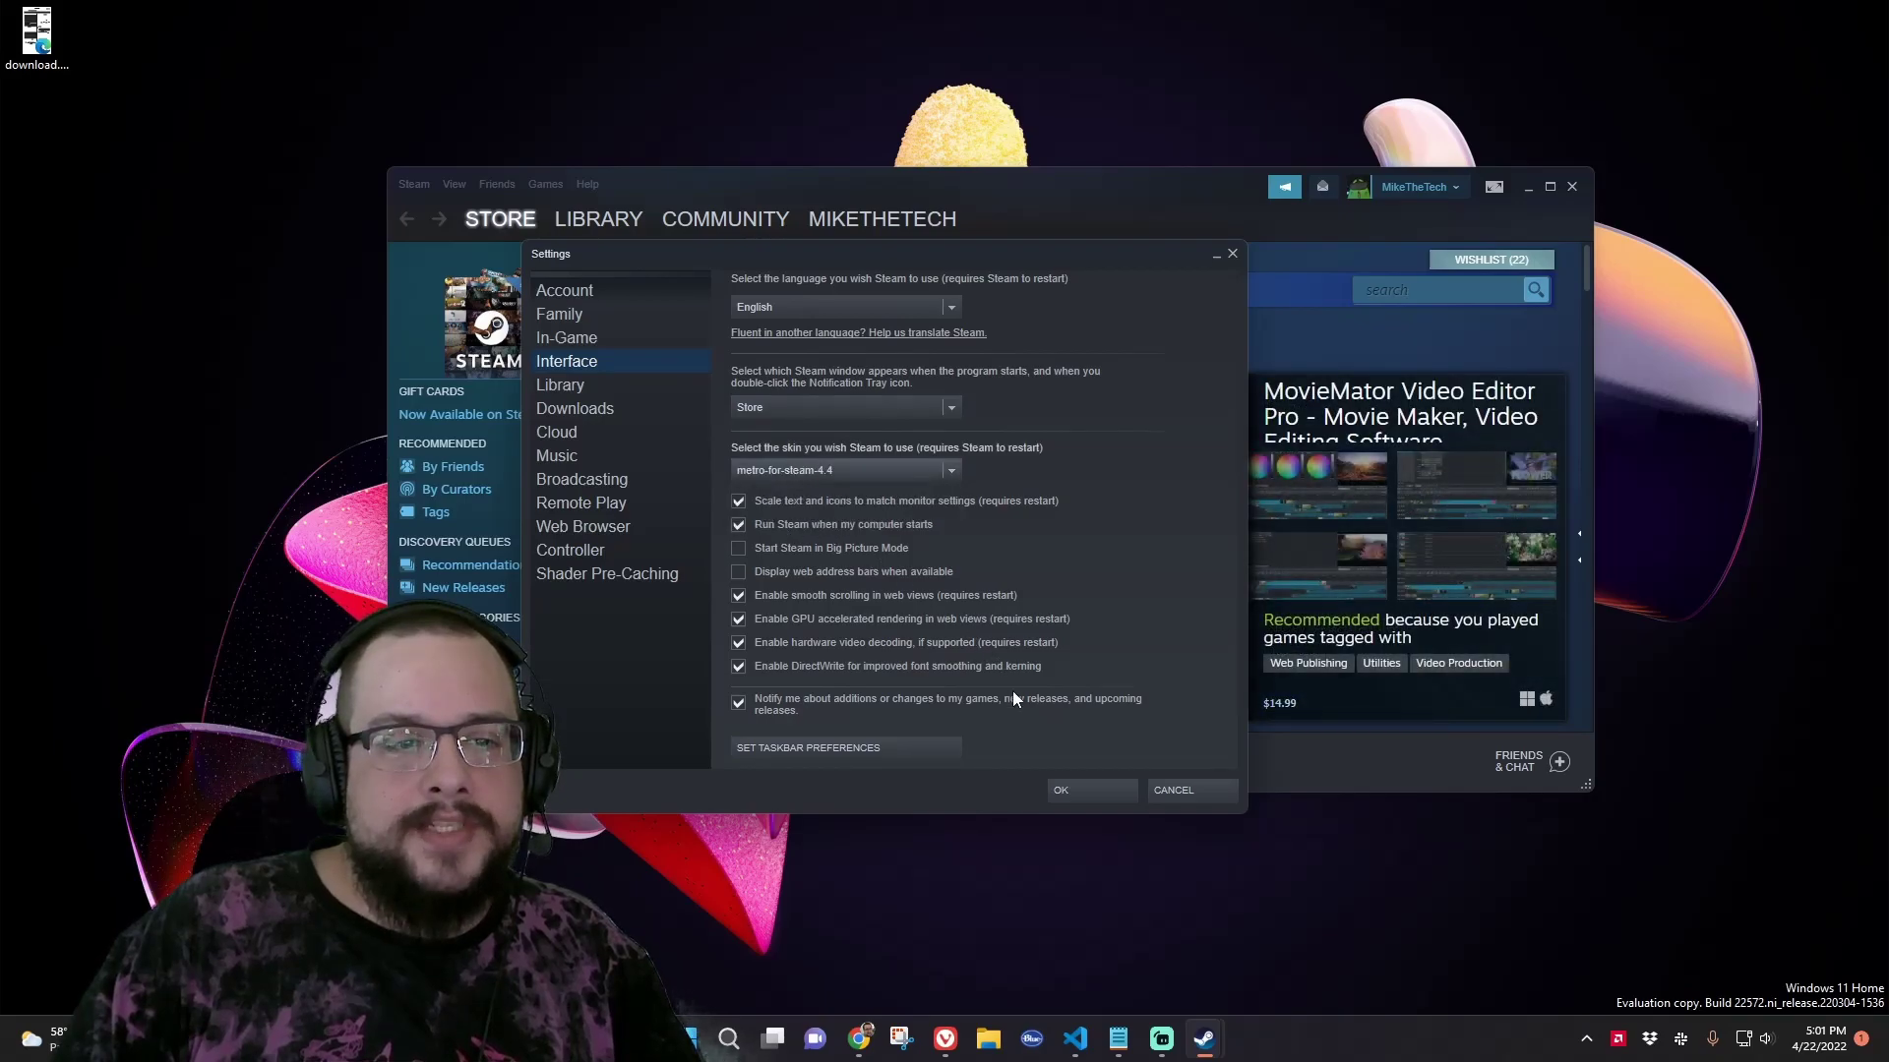
{"action": "left_click", "coordinate": [1111, 793]}
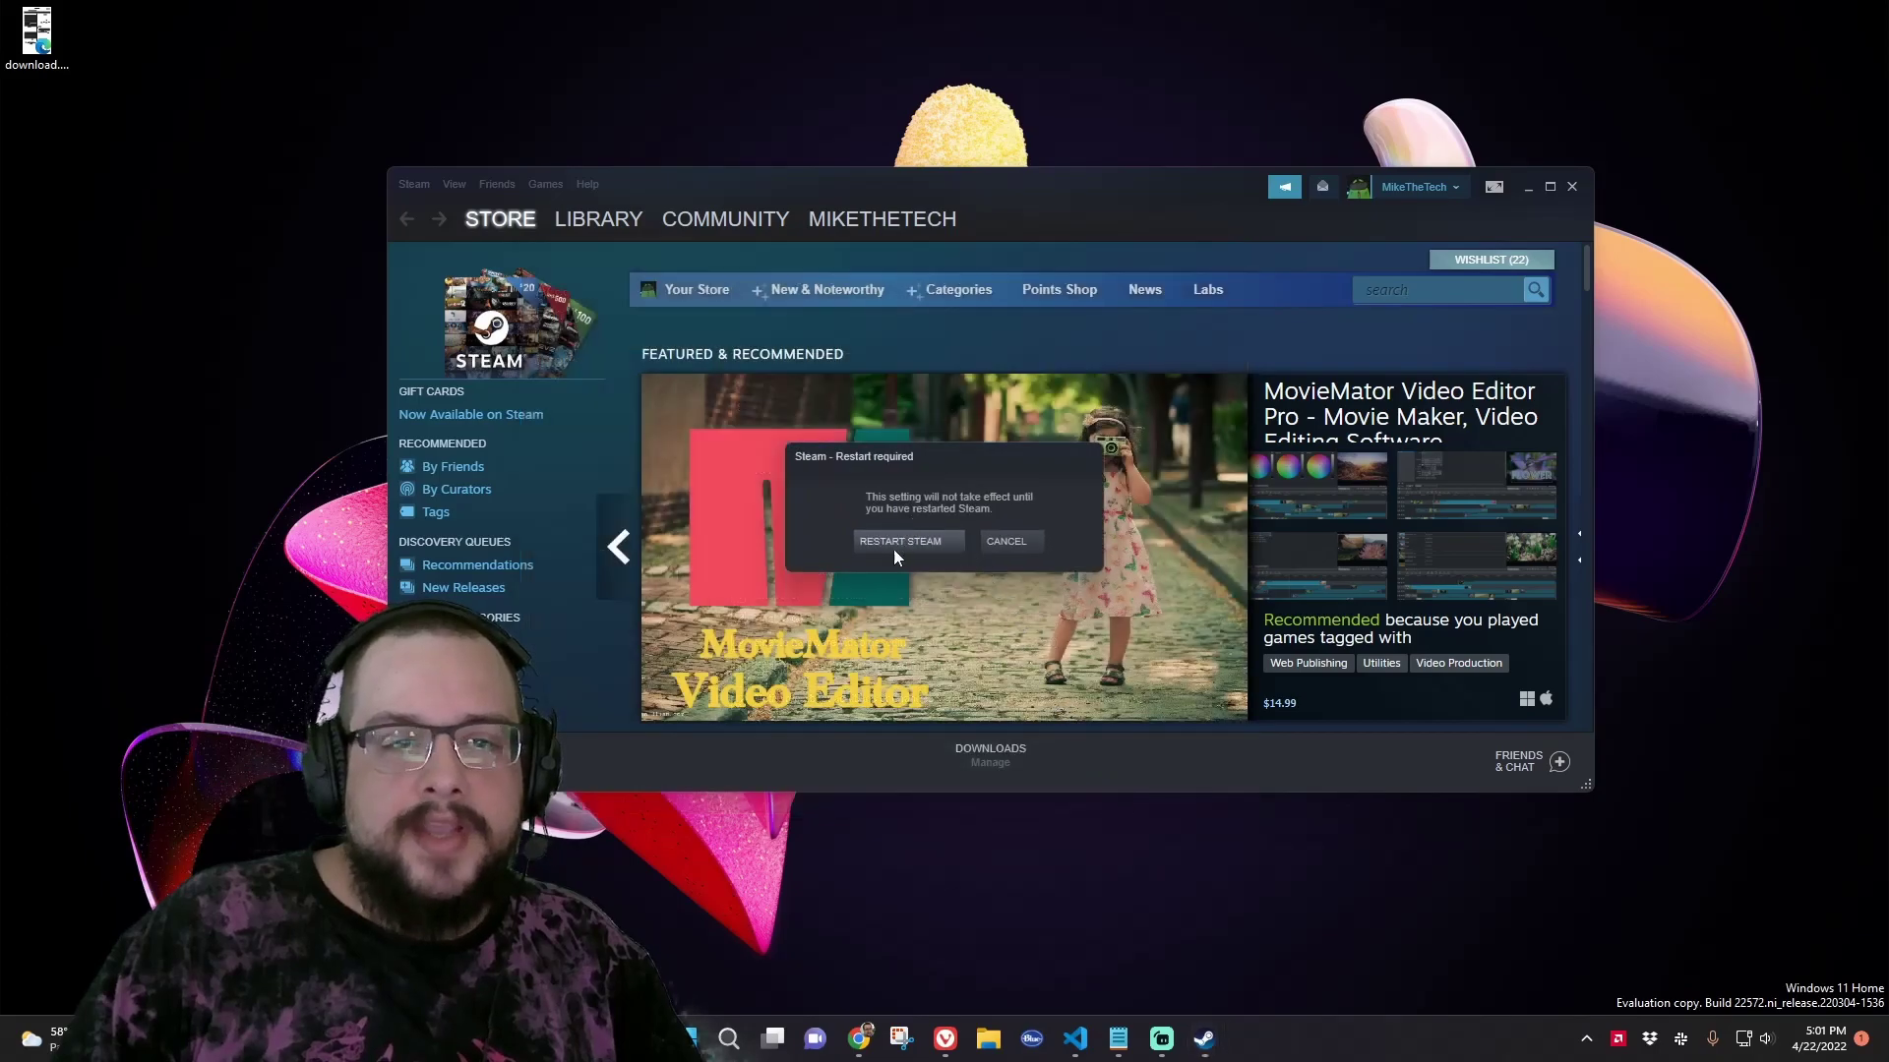
{"action": "left_click", "coordinate": [919, 543]}
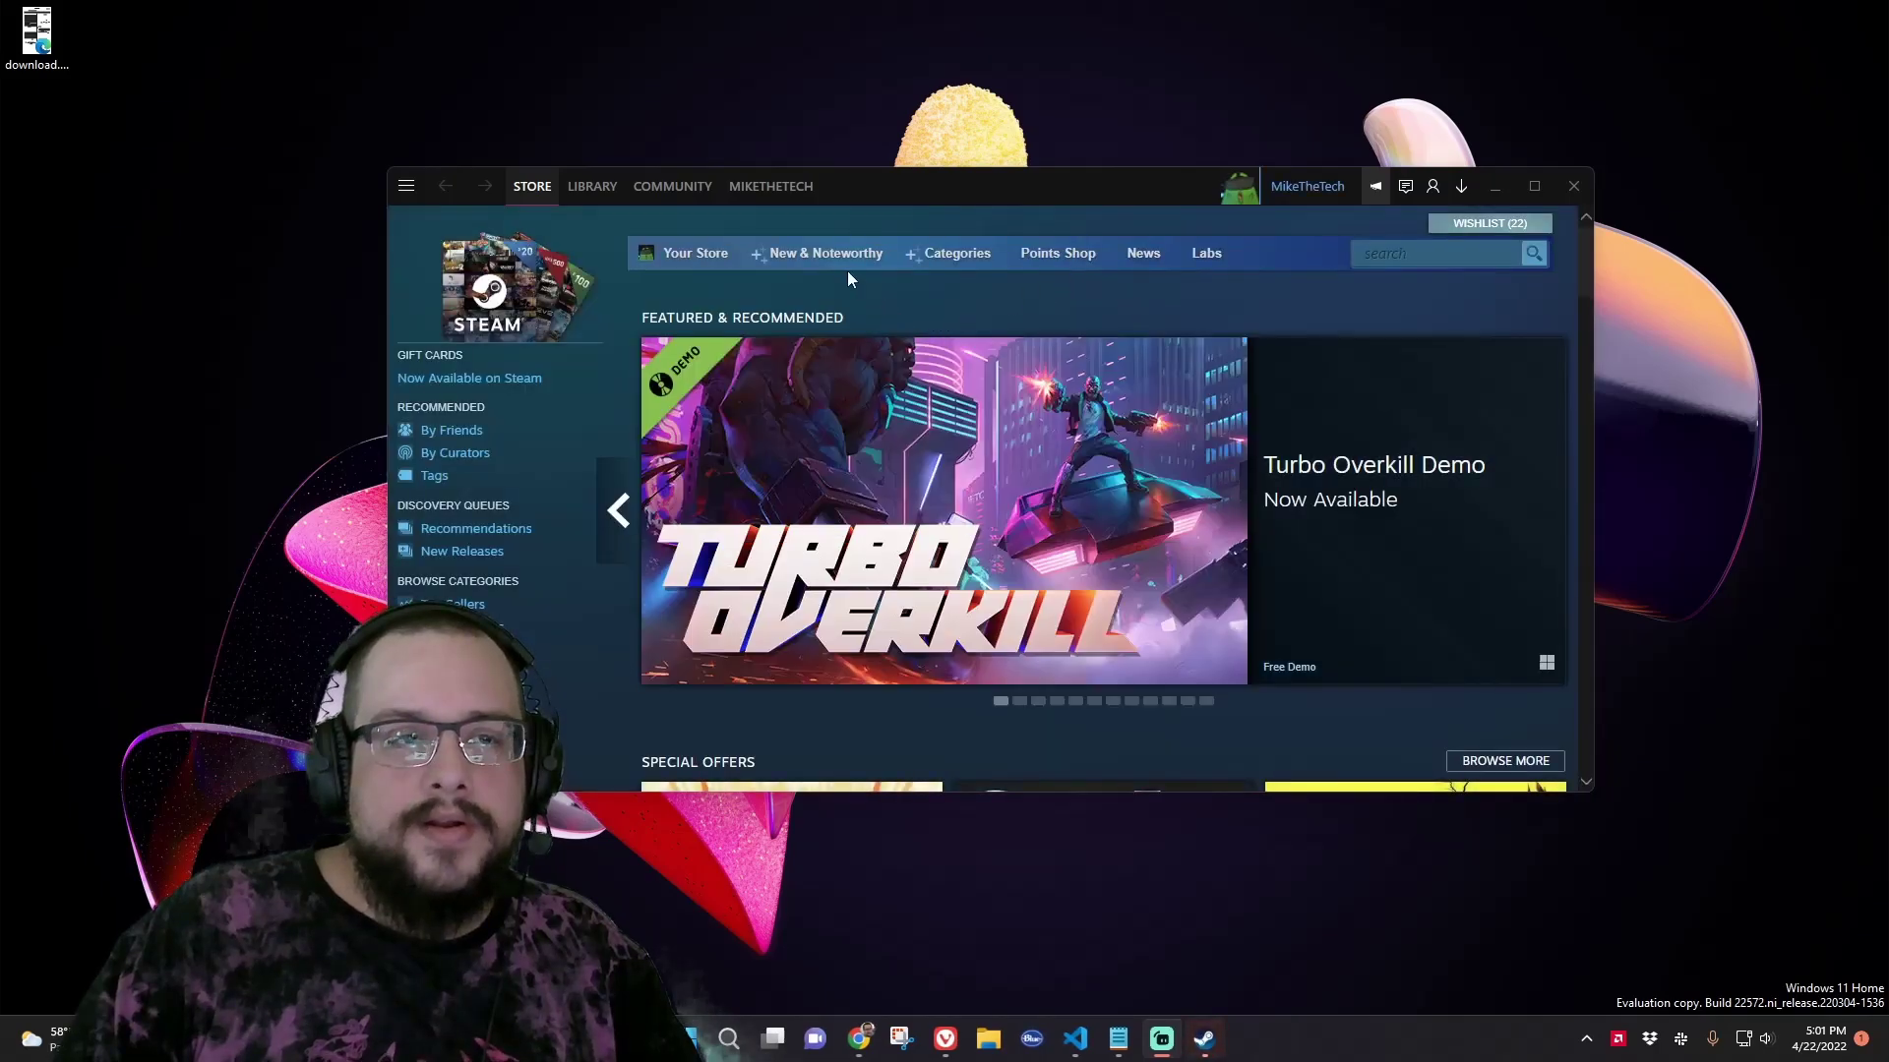
Maximize the restarted Steam window and examine the new skin's main menu, Library page and Community page
{"action": "mouse_move", "coordinate": [657, 193]}
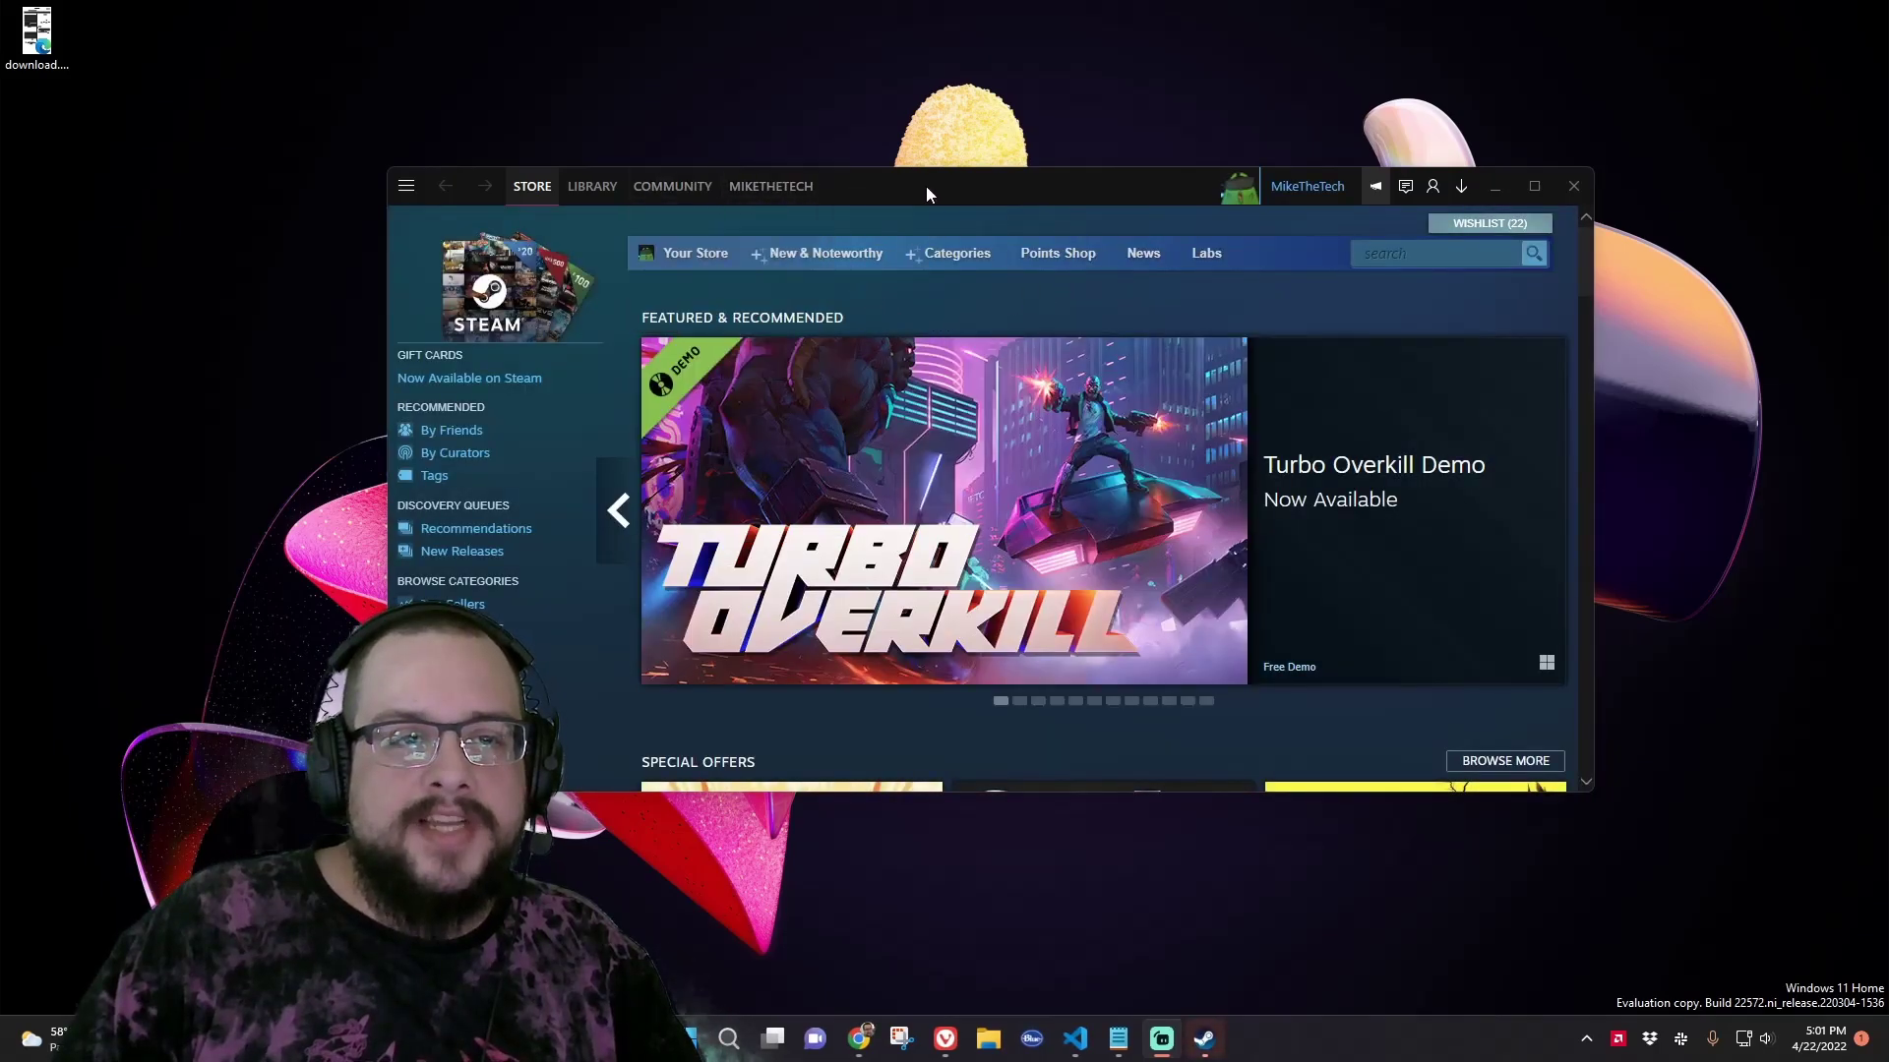
{"action": "double_click", "coordinate": [1109, 191]}
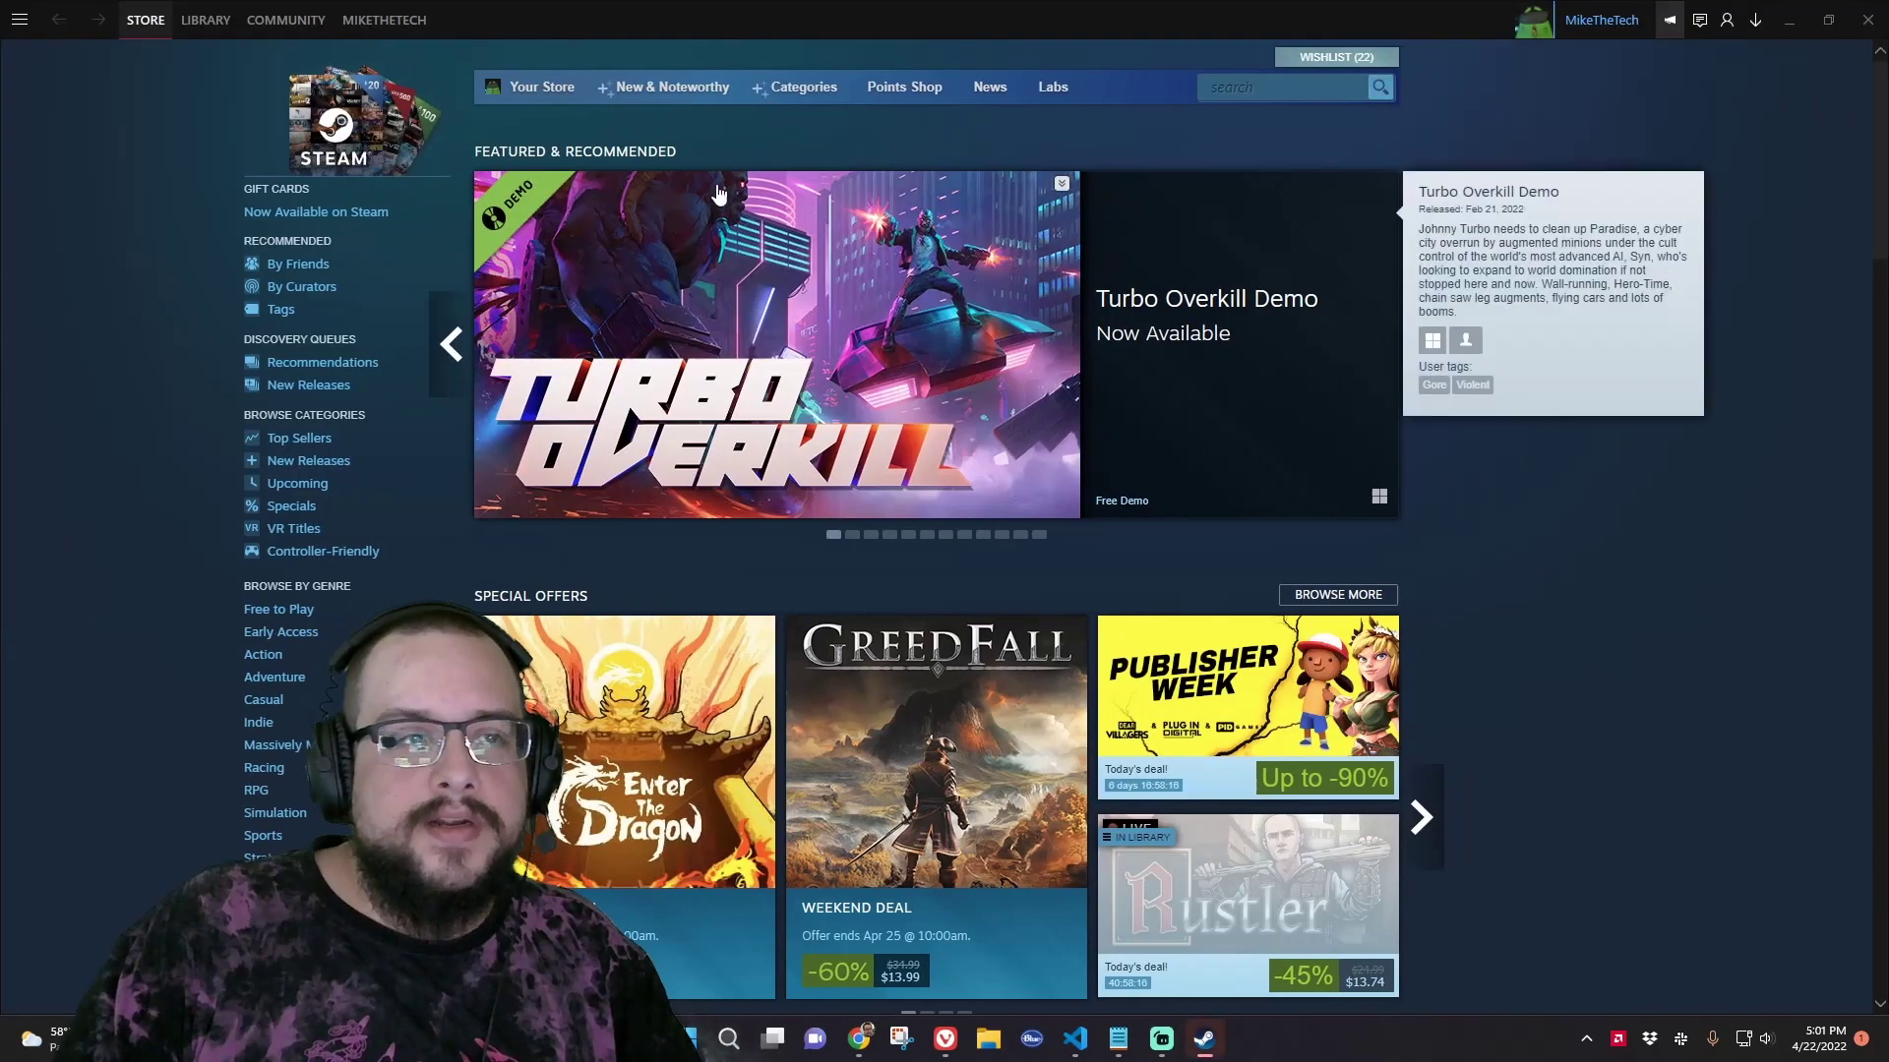
{"action": "left_click", "coordinate": [19, 18]}
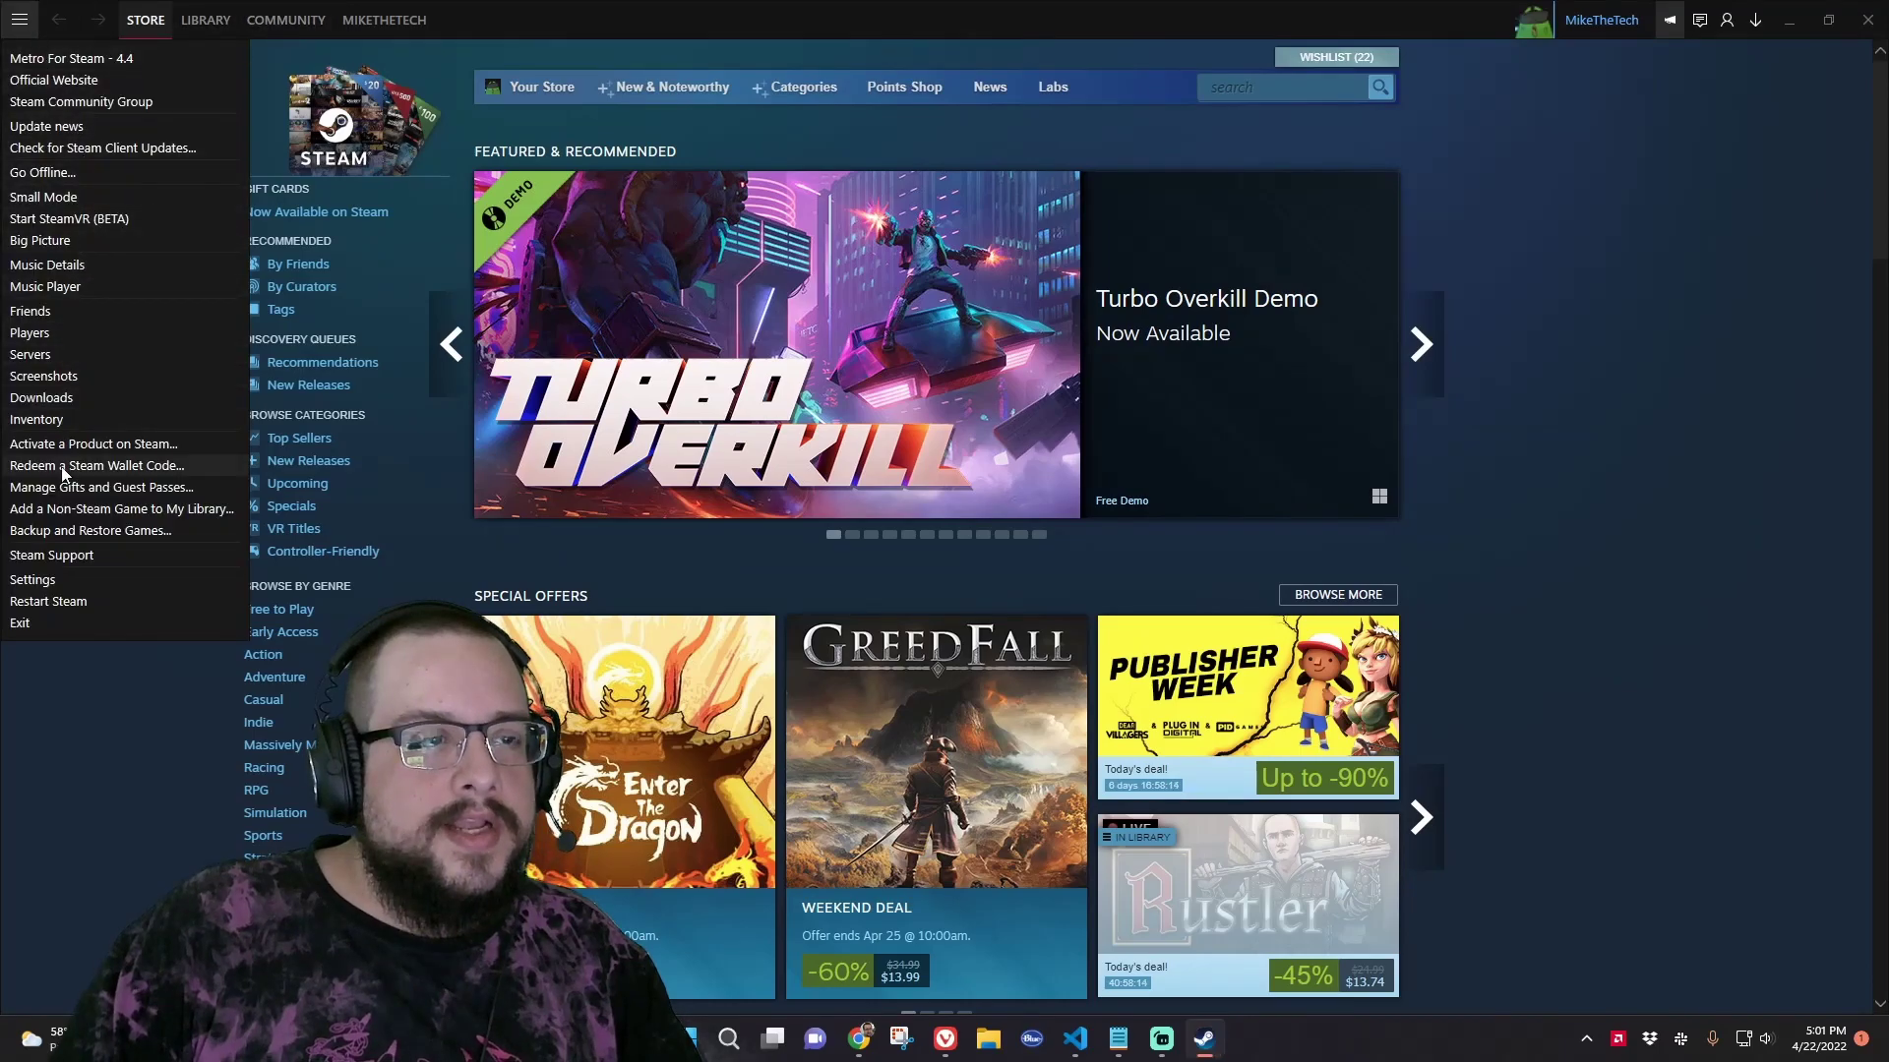
{"action": "mouse_move", "coordinate": [187, 28]}
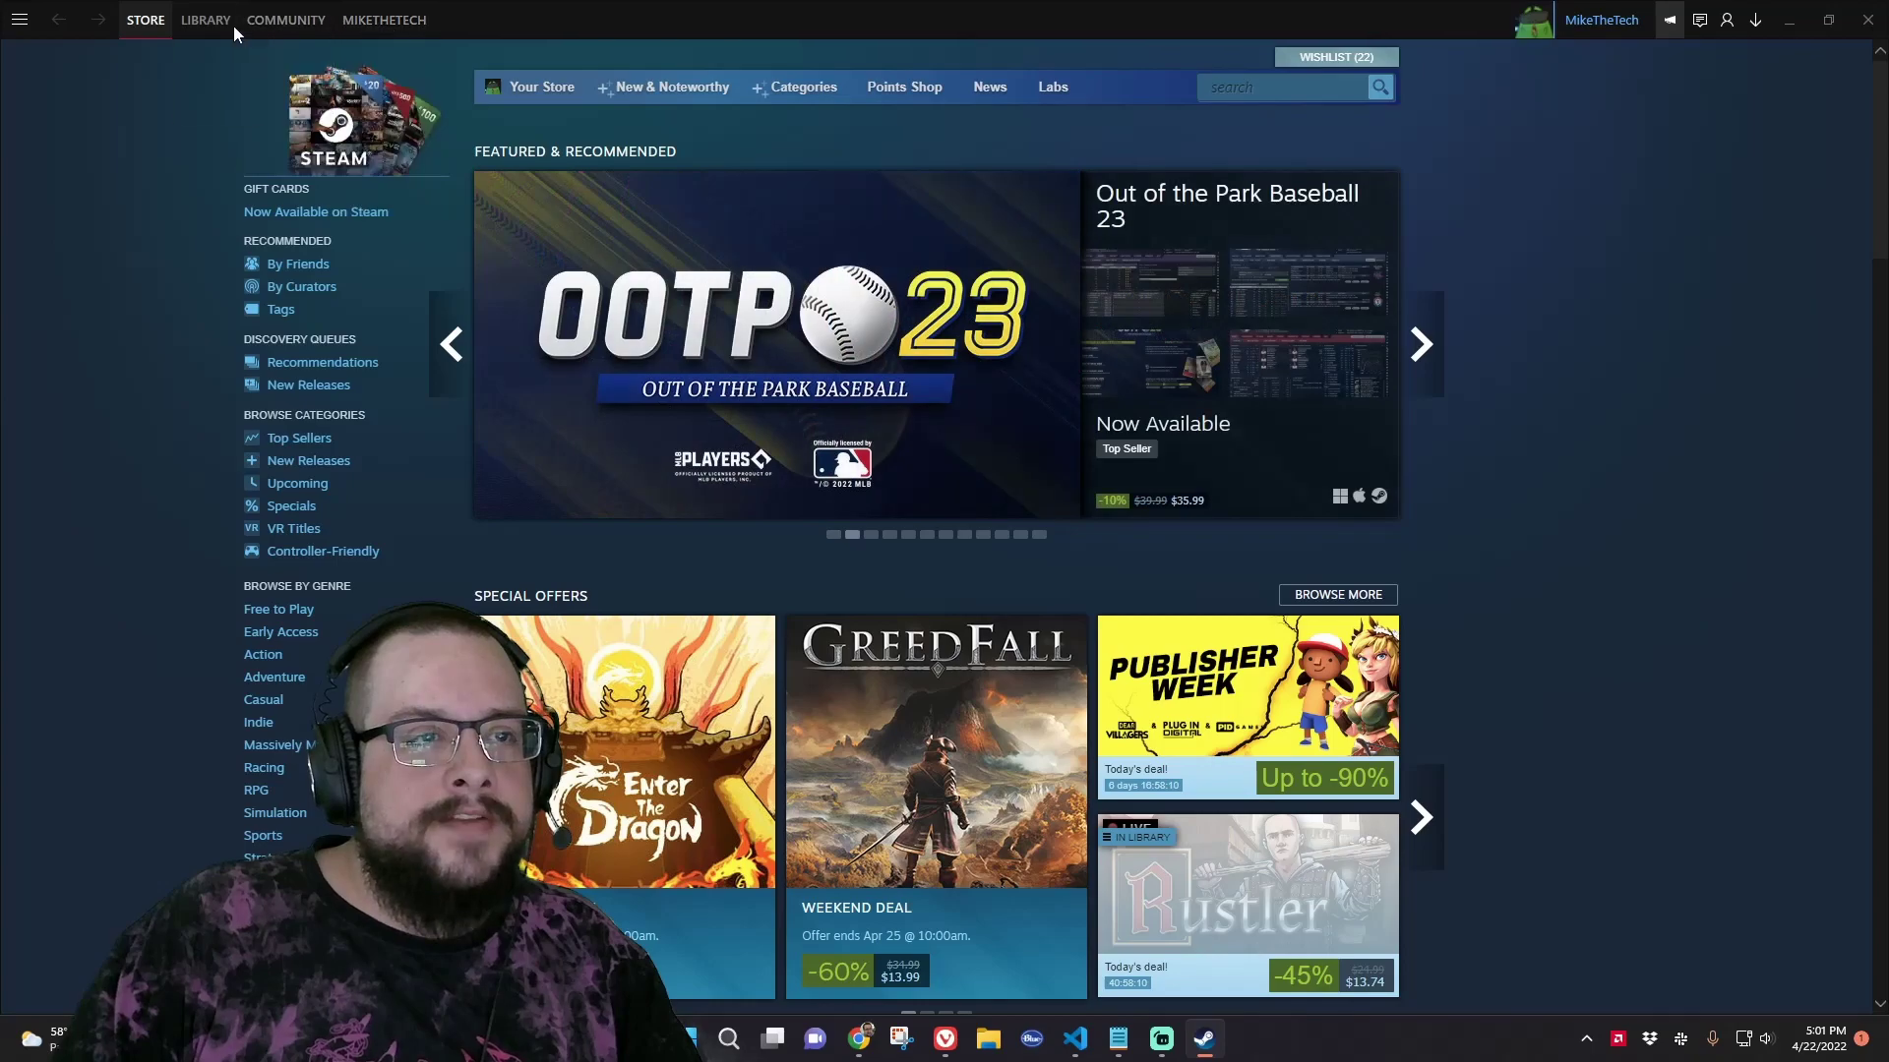
{"action": "left_click", "coordinate": [226, 23]}
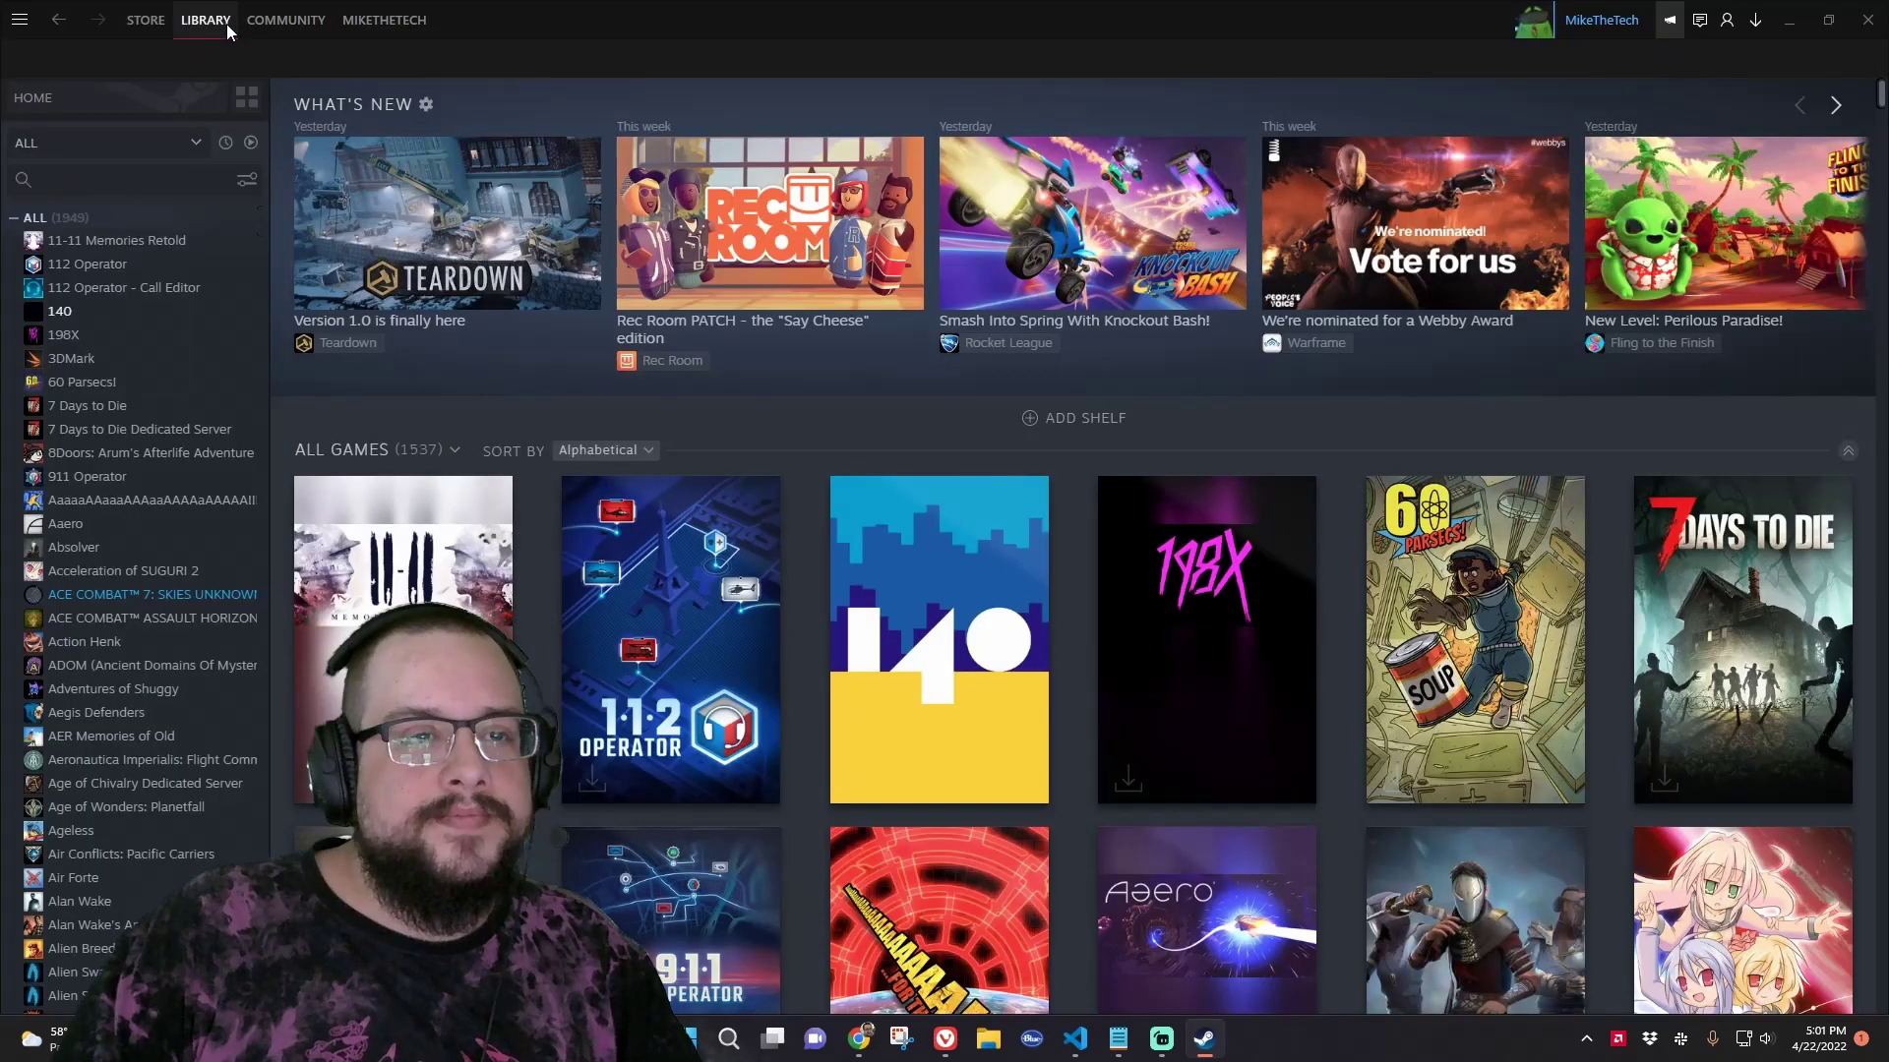
{"action": "left_click", "coordinate": [281, 23]}
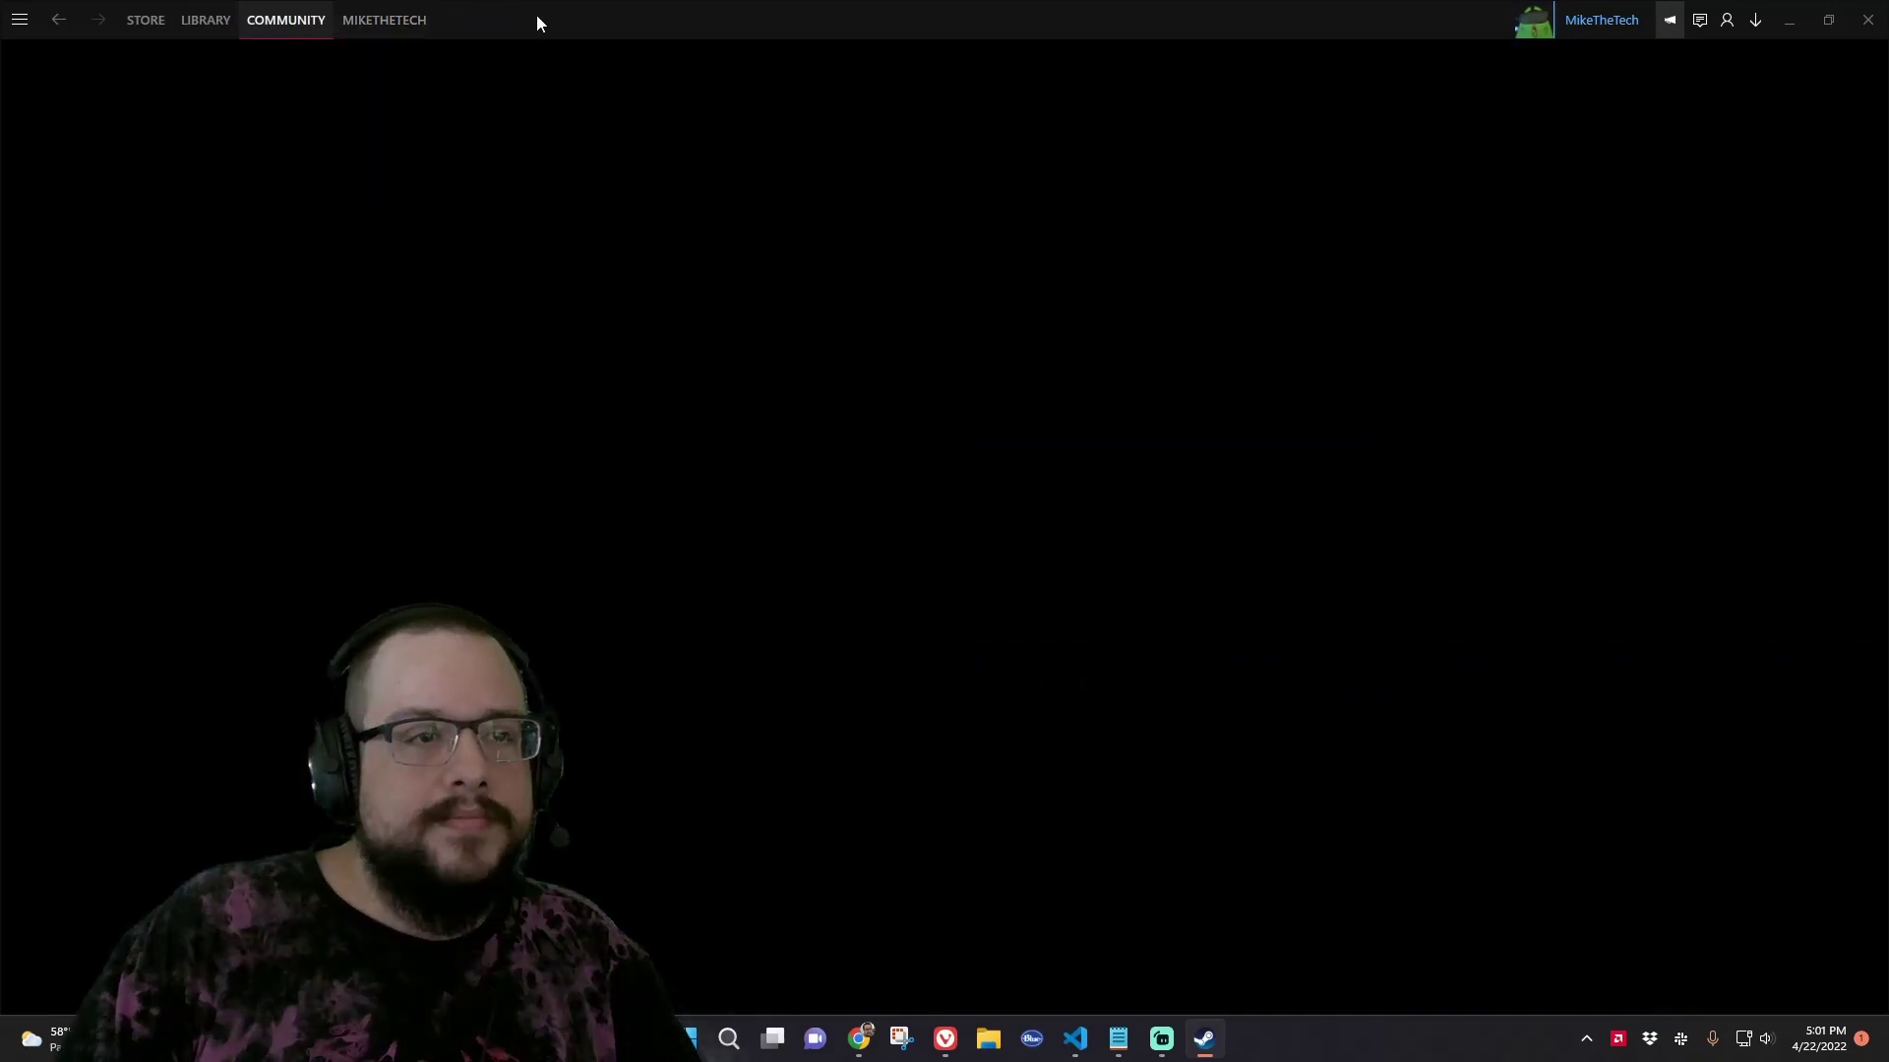
Restore the Steam window to its smaller size, review the skinned menus, Library, Community and profile pages, and return to the Store
{"action": "left_click_drag", "start_coordinate": [537, 23], "coordinate": [768, 147]}
{"action": "left_click", "coordinate": [356, 153]}
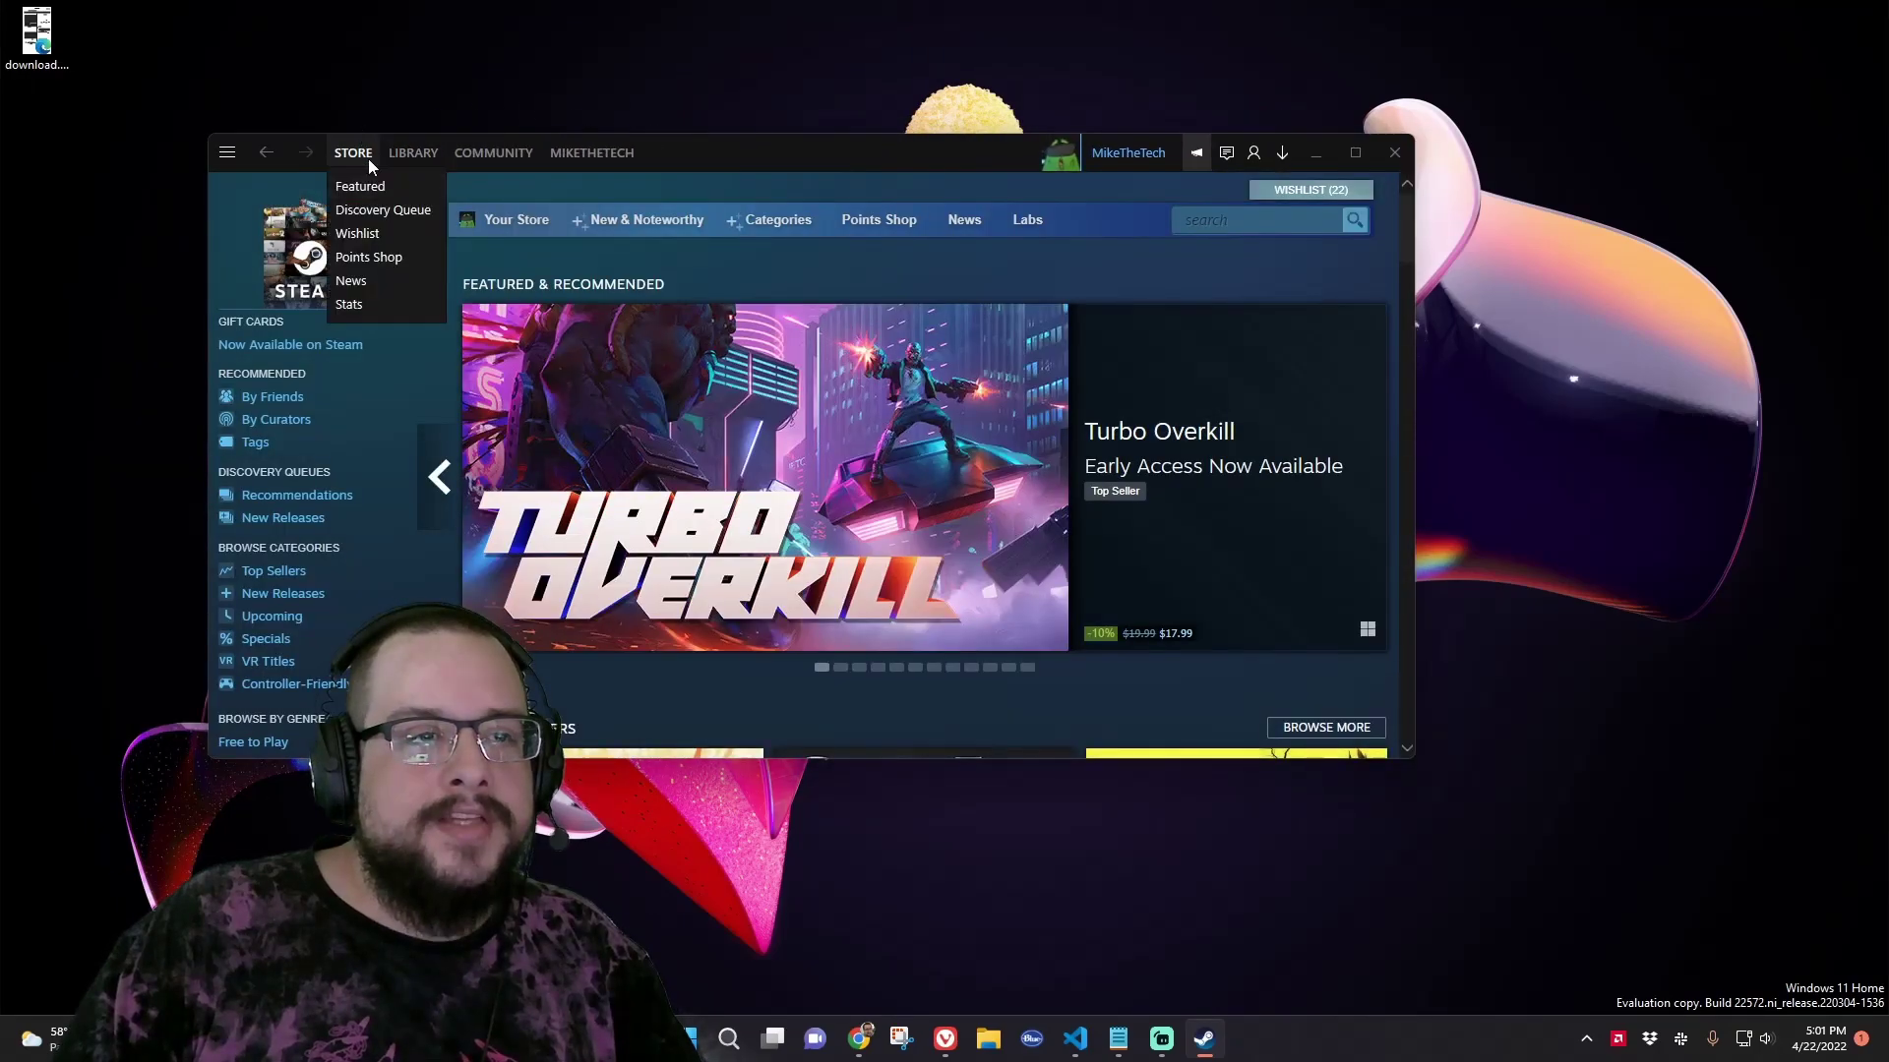
{"action": "mouse_move", "coordinate": [438, 156]}
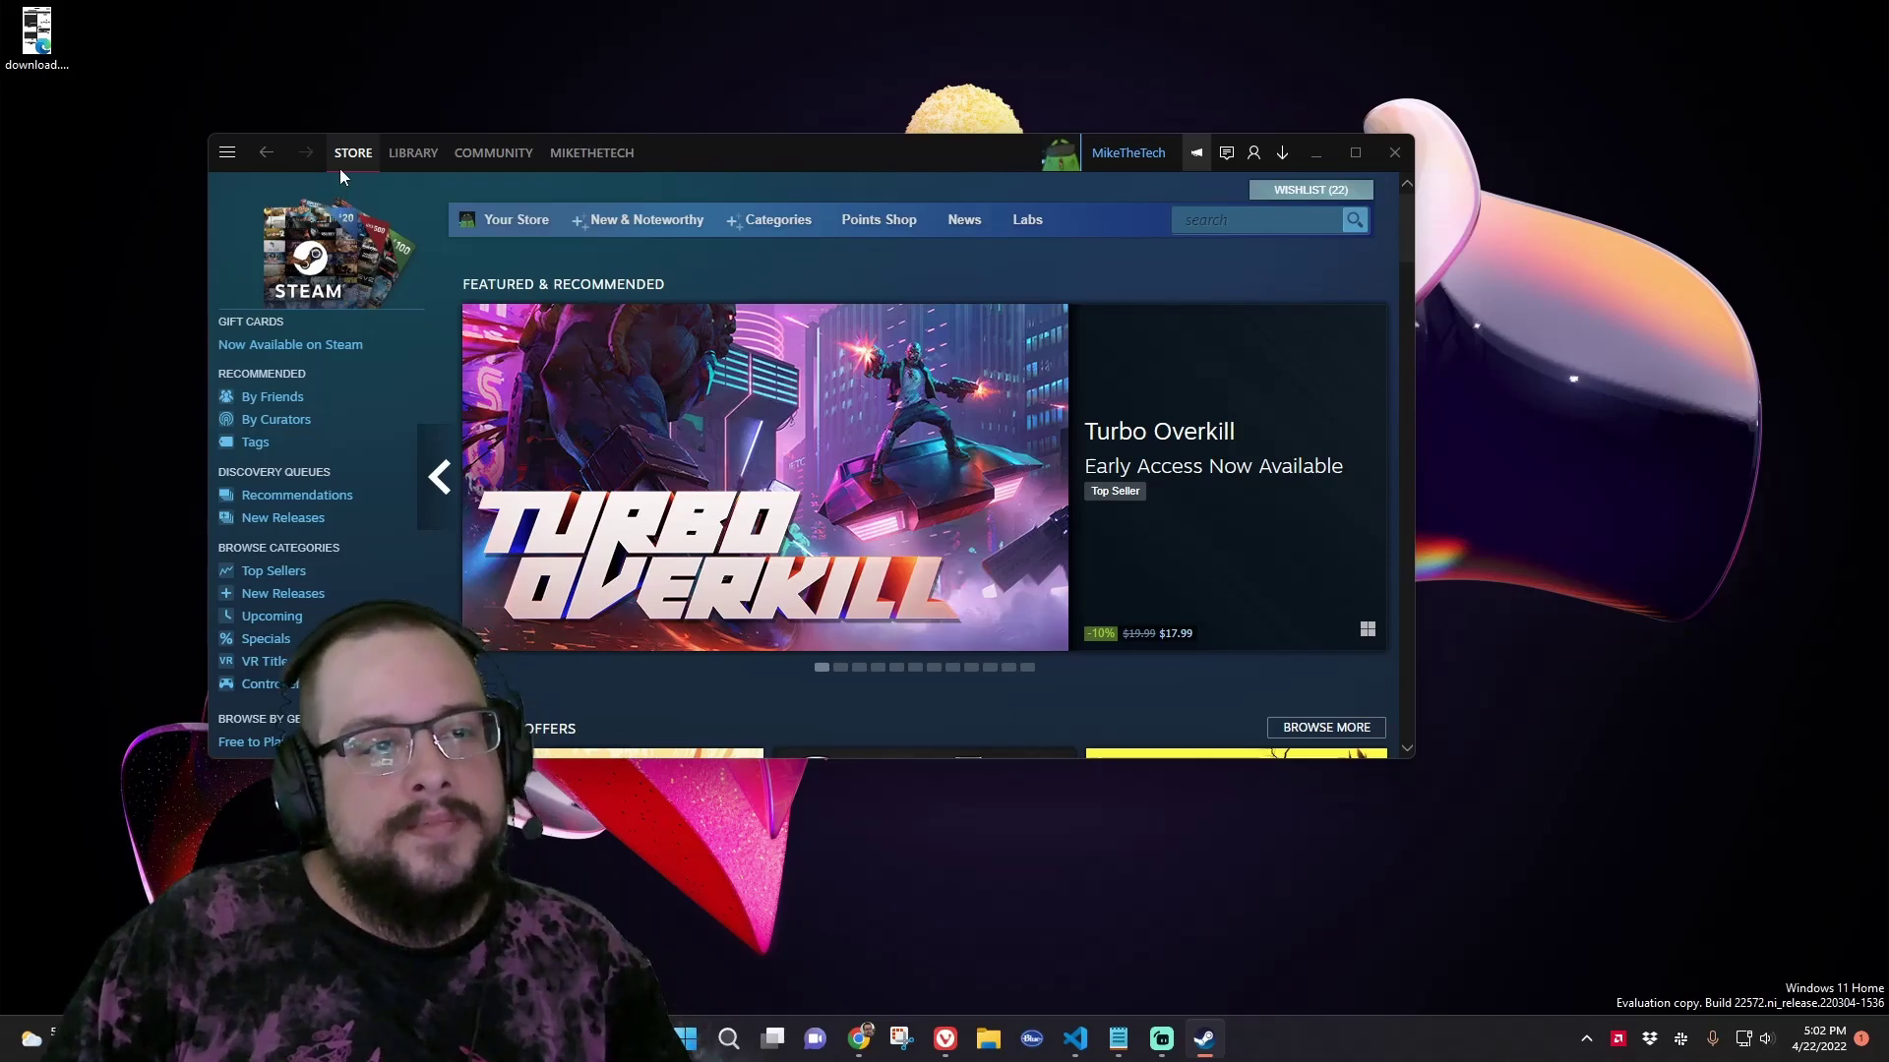
{"action": "left_click", "coordinate": [223, 156]}
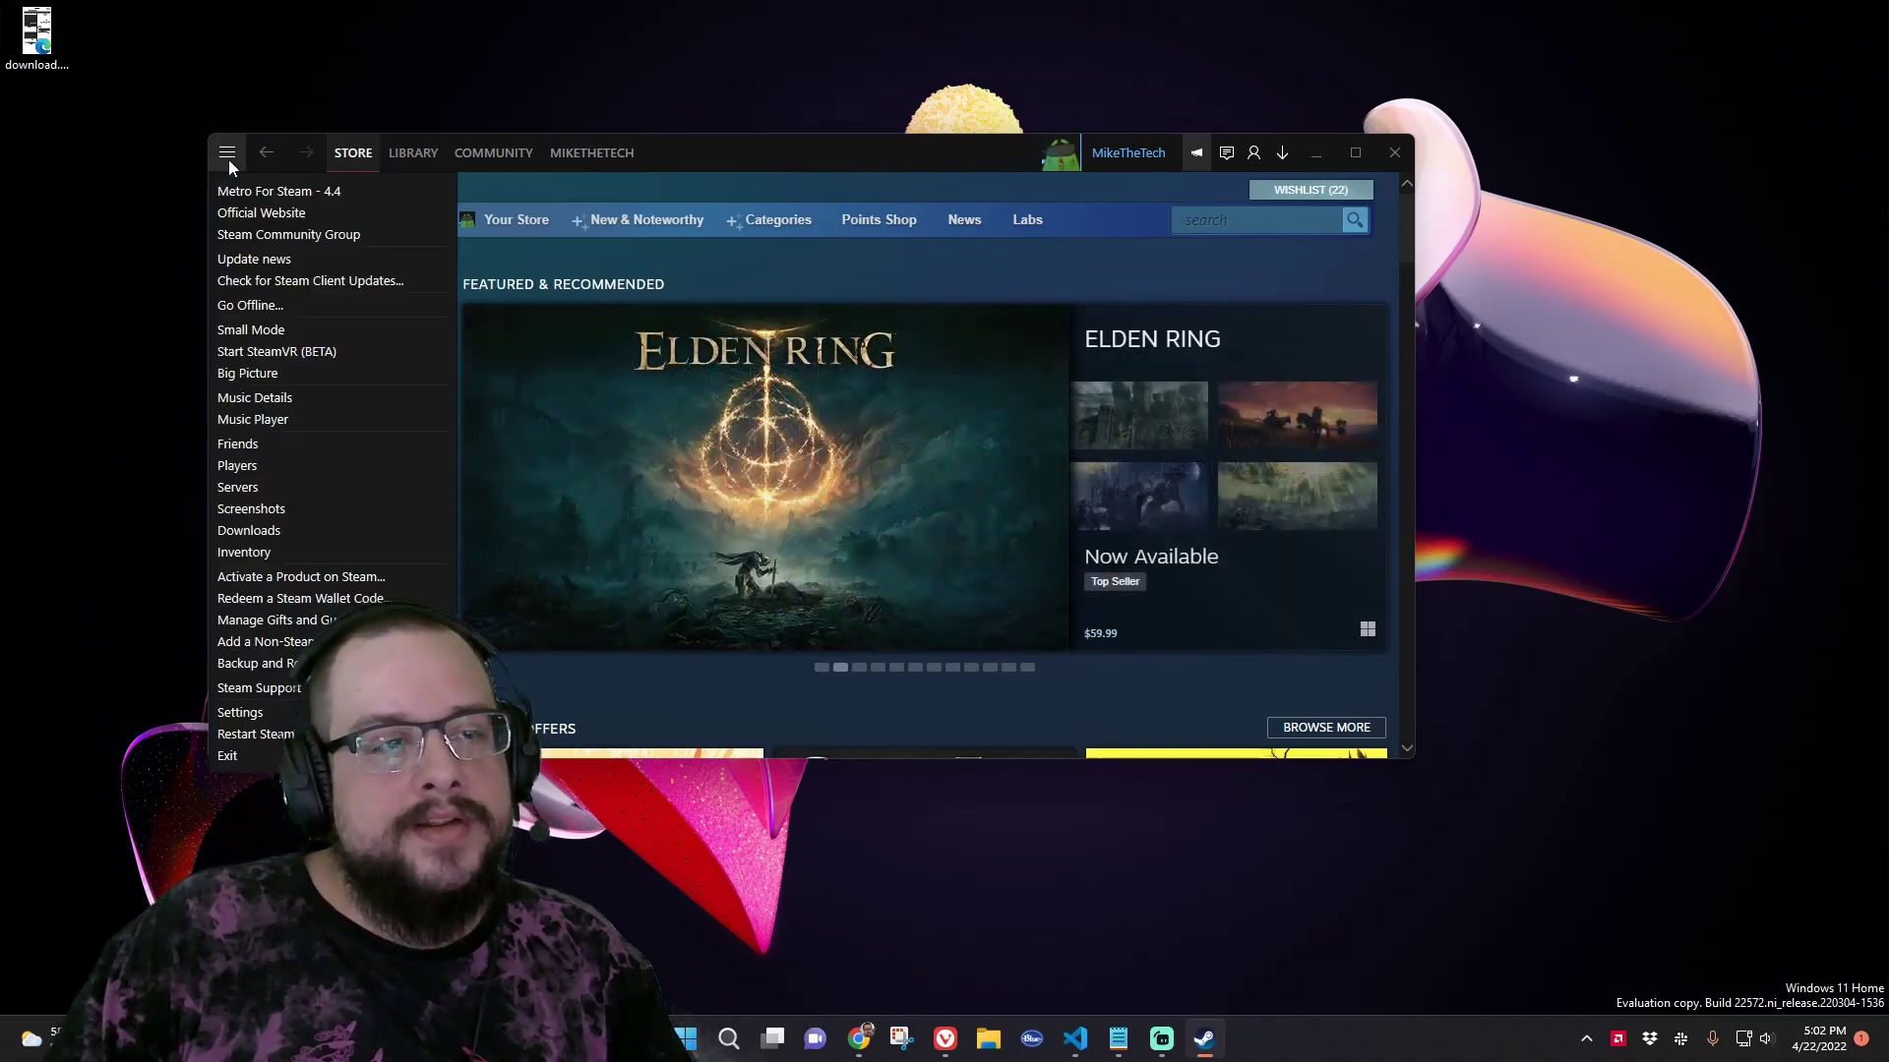
{"action": "left_click", "coordinate": [399, 155]}
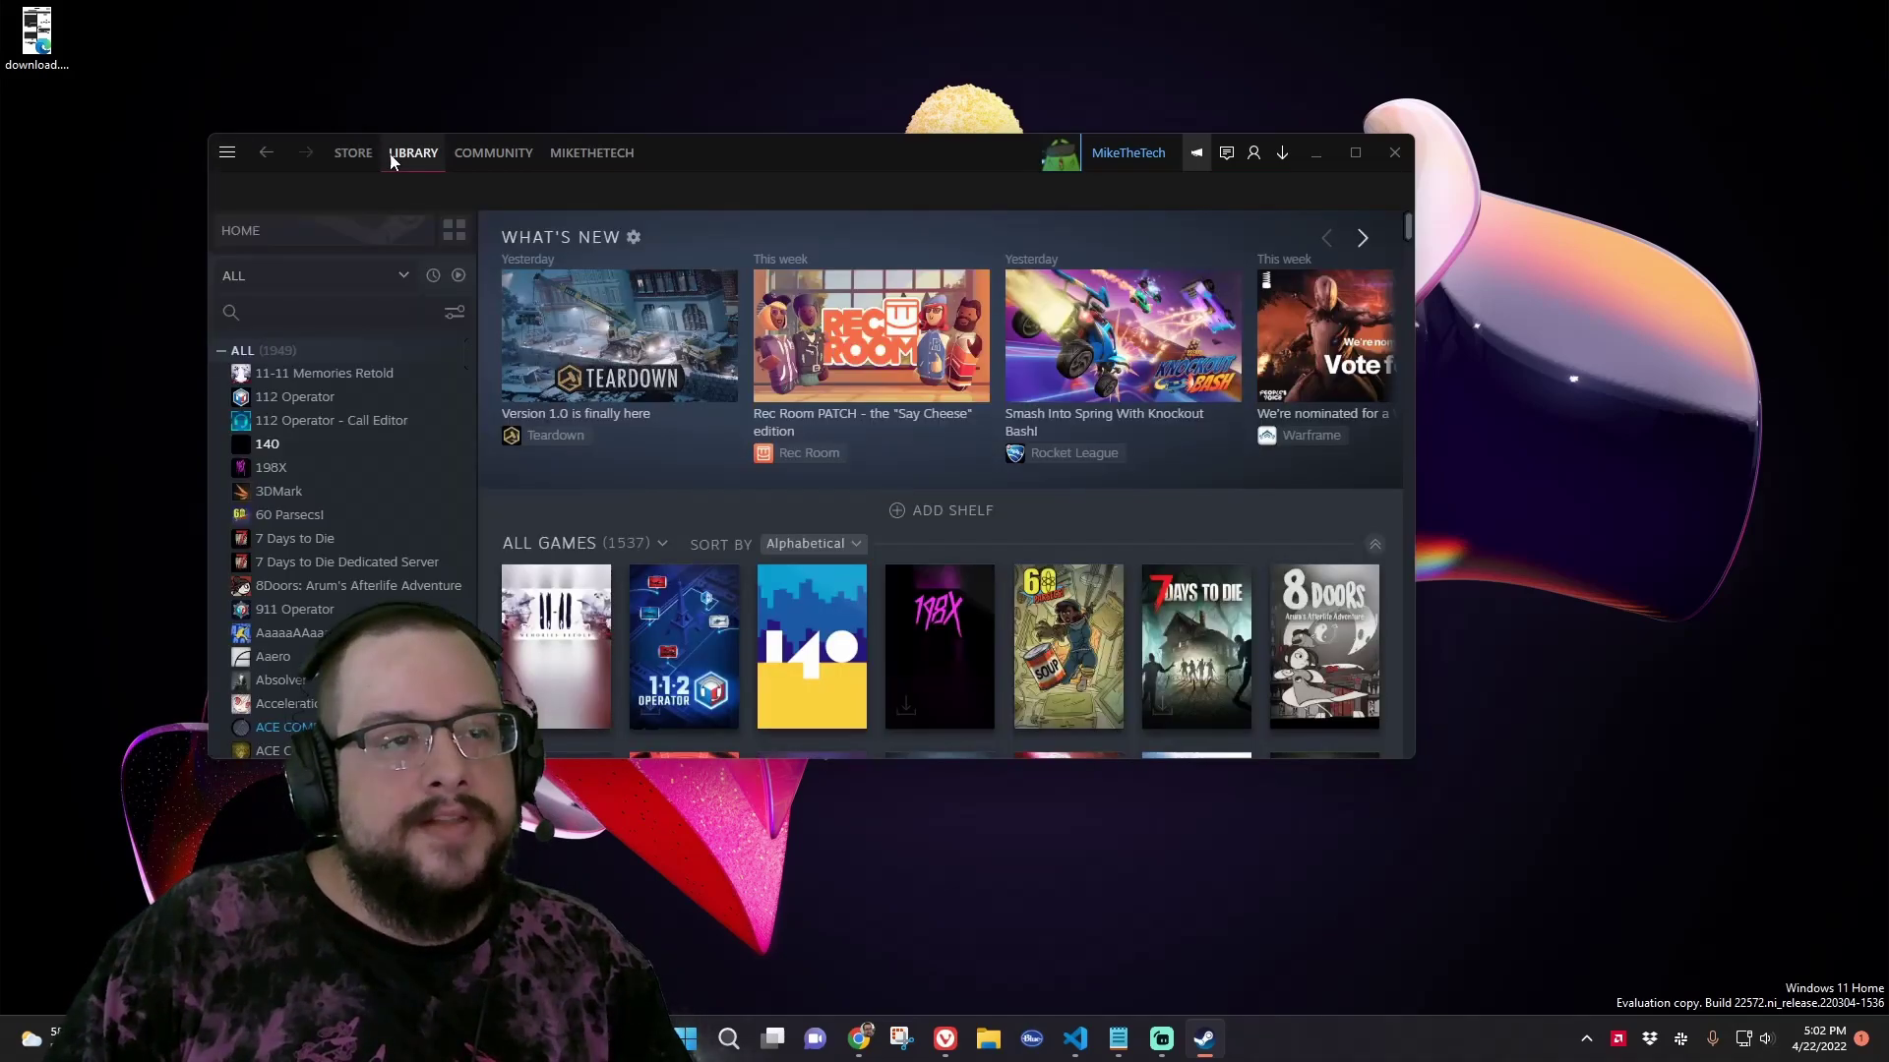
{"action": "left_click", "coordinate": [489, 154]}
{"action": "mouse_move", "coordinate": [600, 149]}
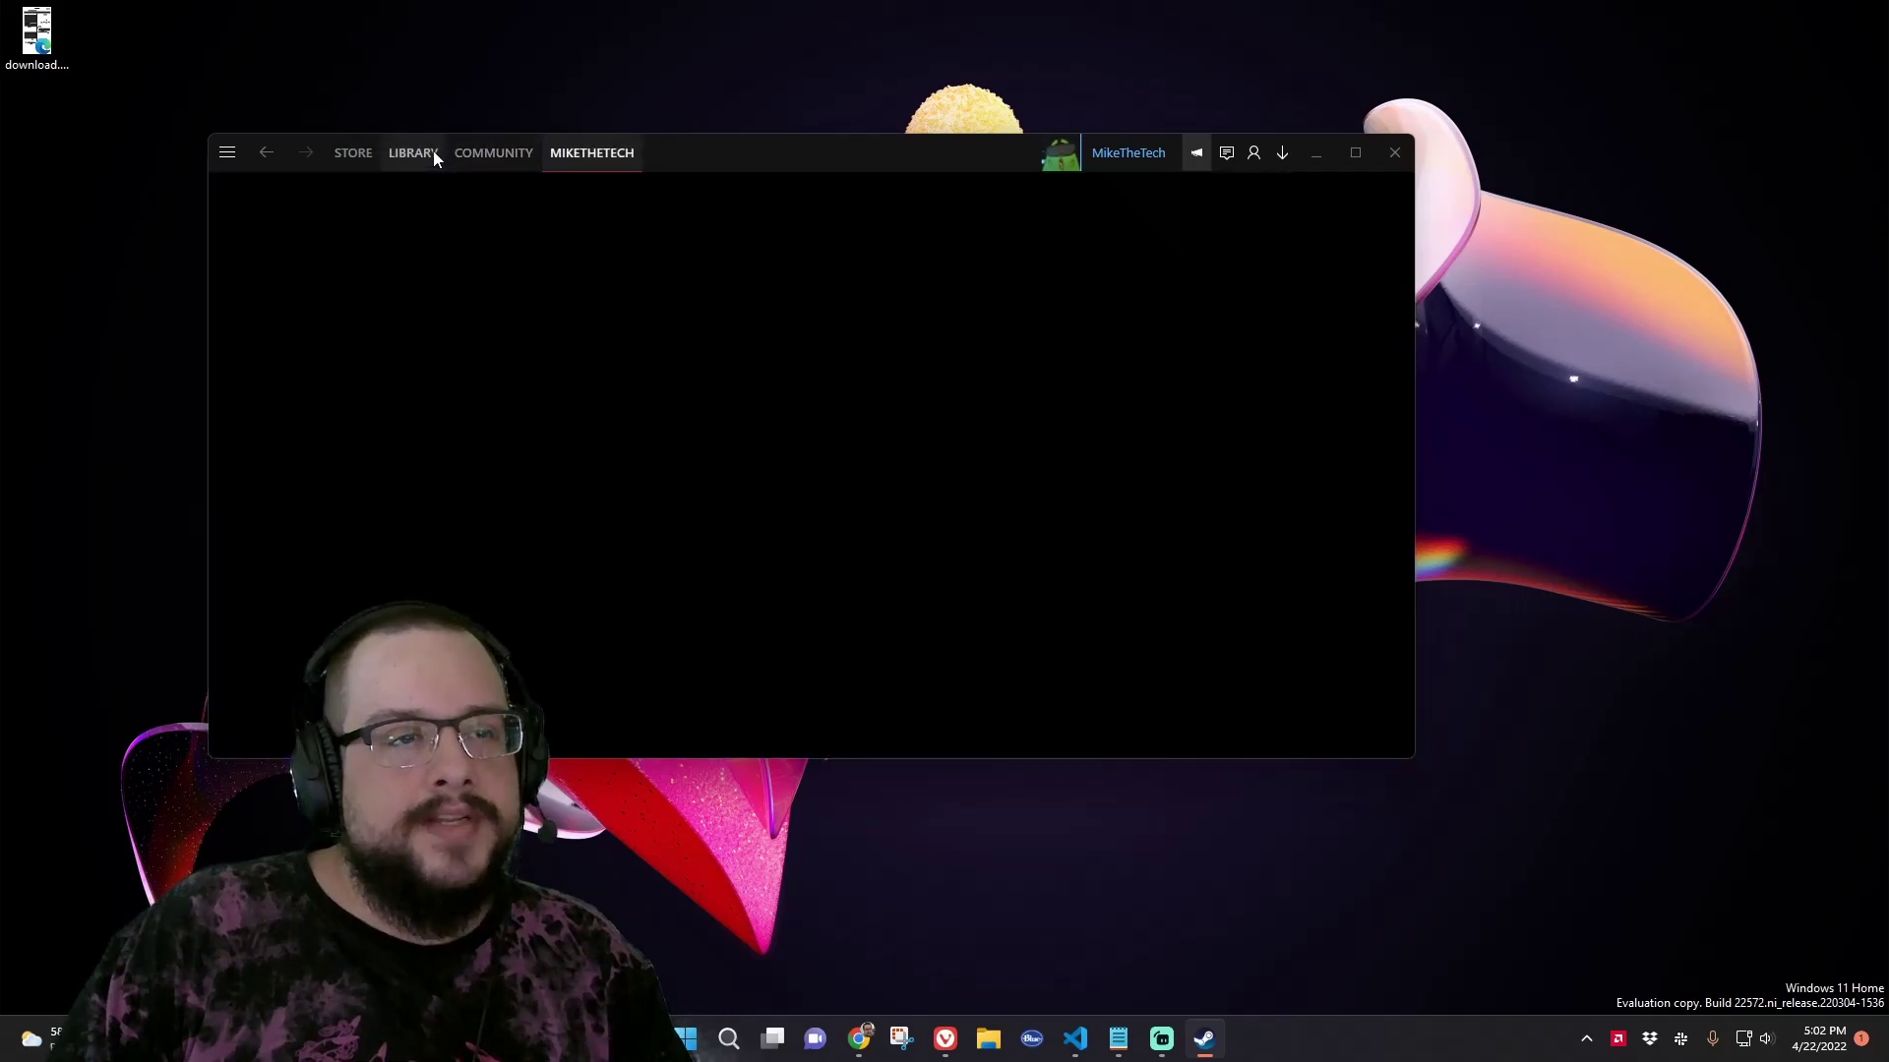
{"action": "left_click", "coordinate": [434, 155]}
{"action": "left_click", "coordinate": [352, 153]}
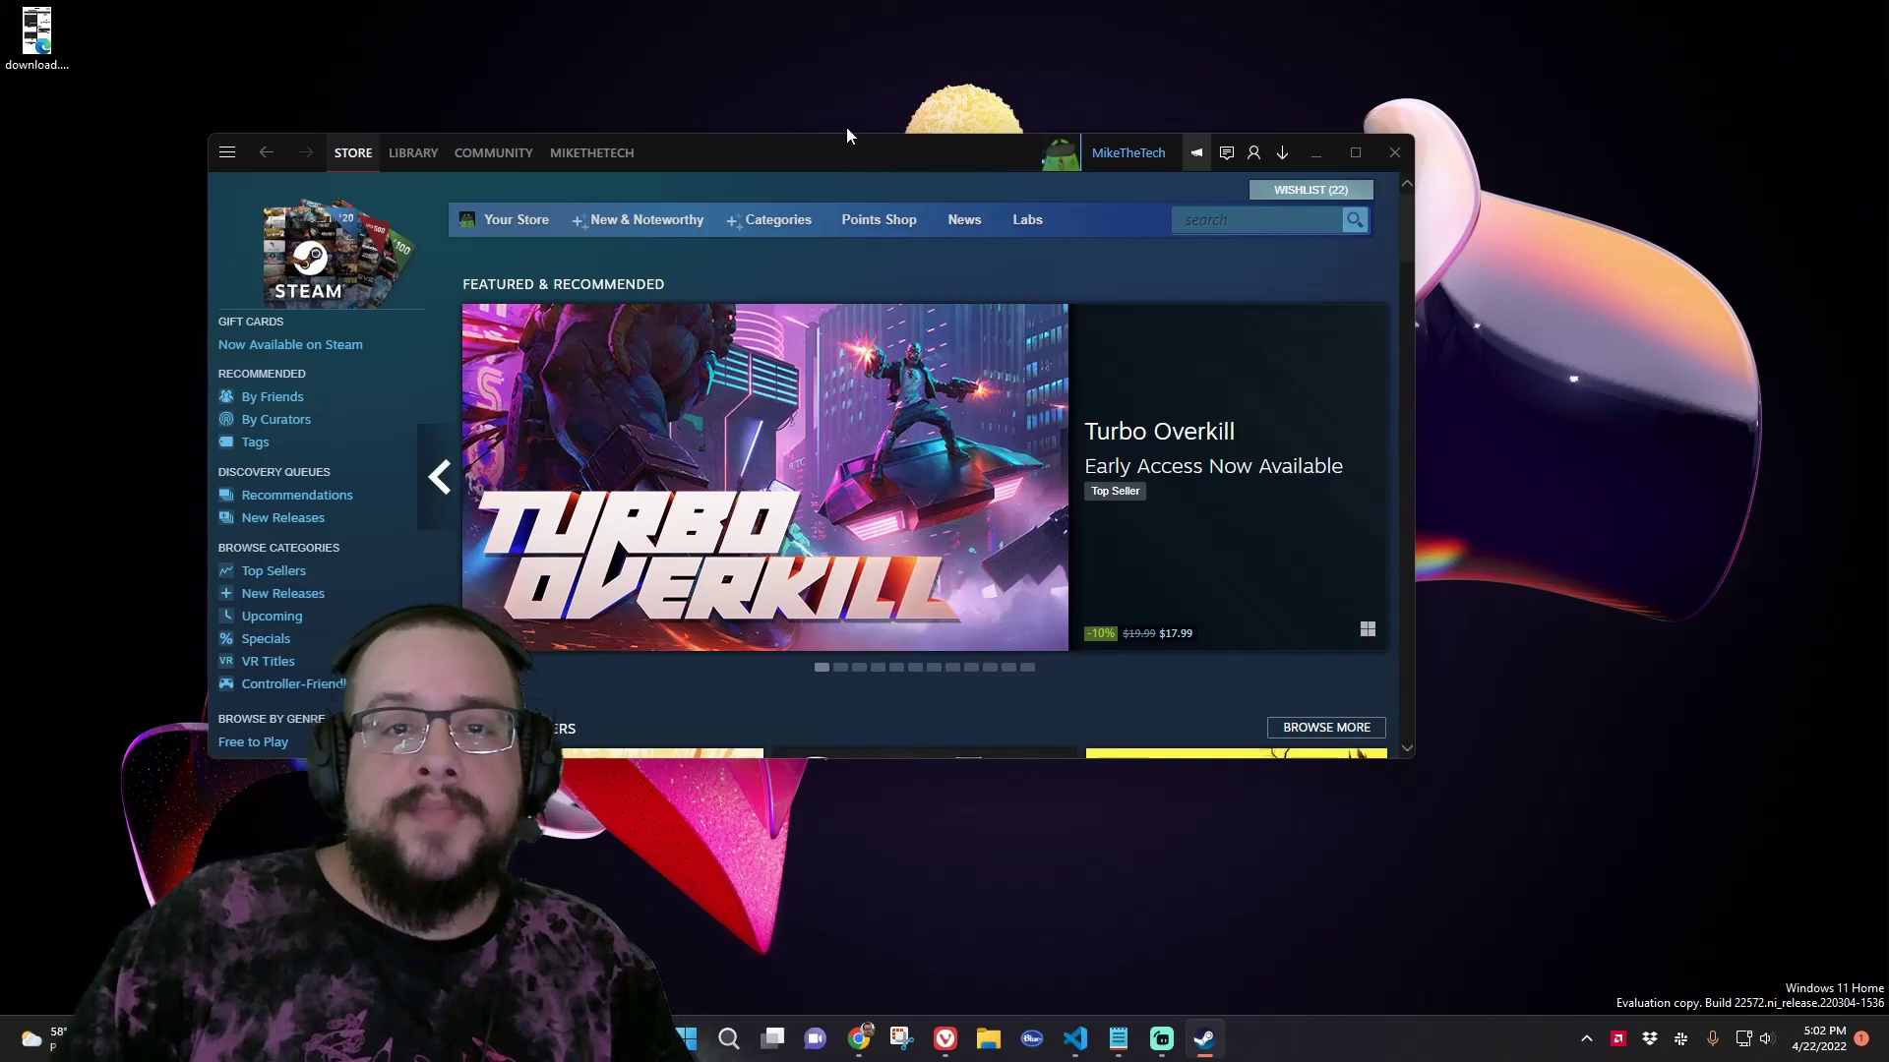
{"action": "left_click_drag", "start_coordinate": [899, 152], "coordinate": [1027, 226]}
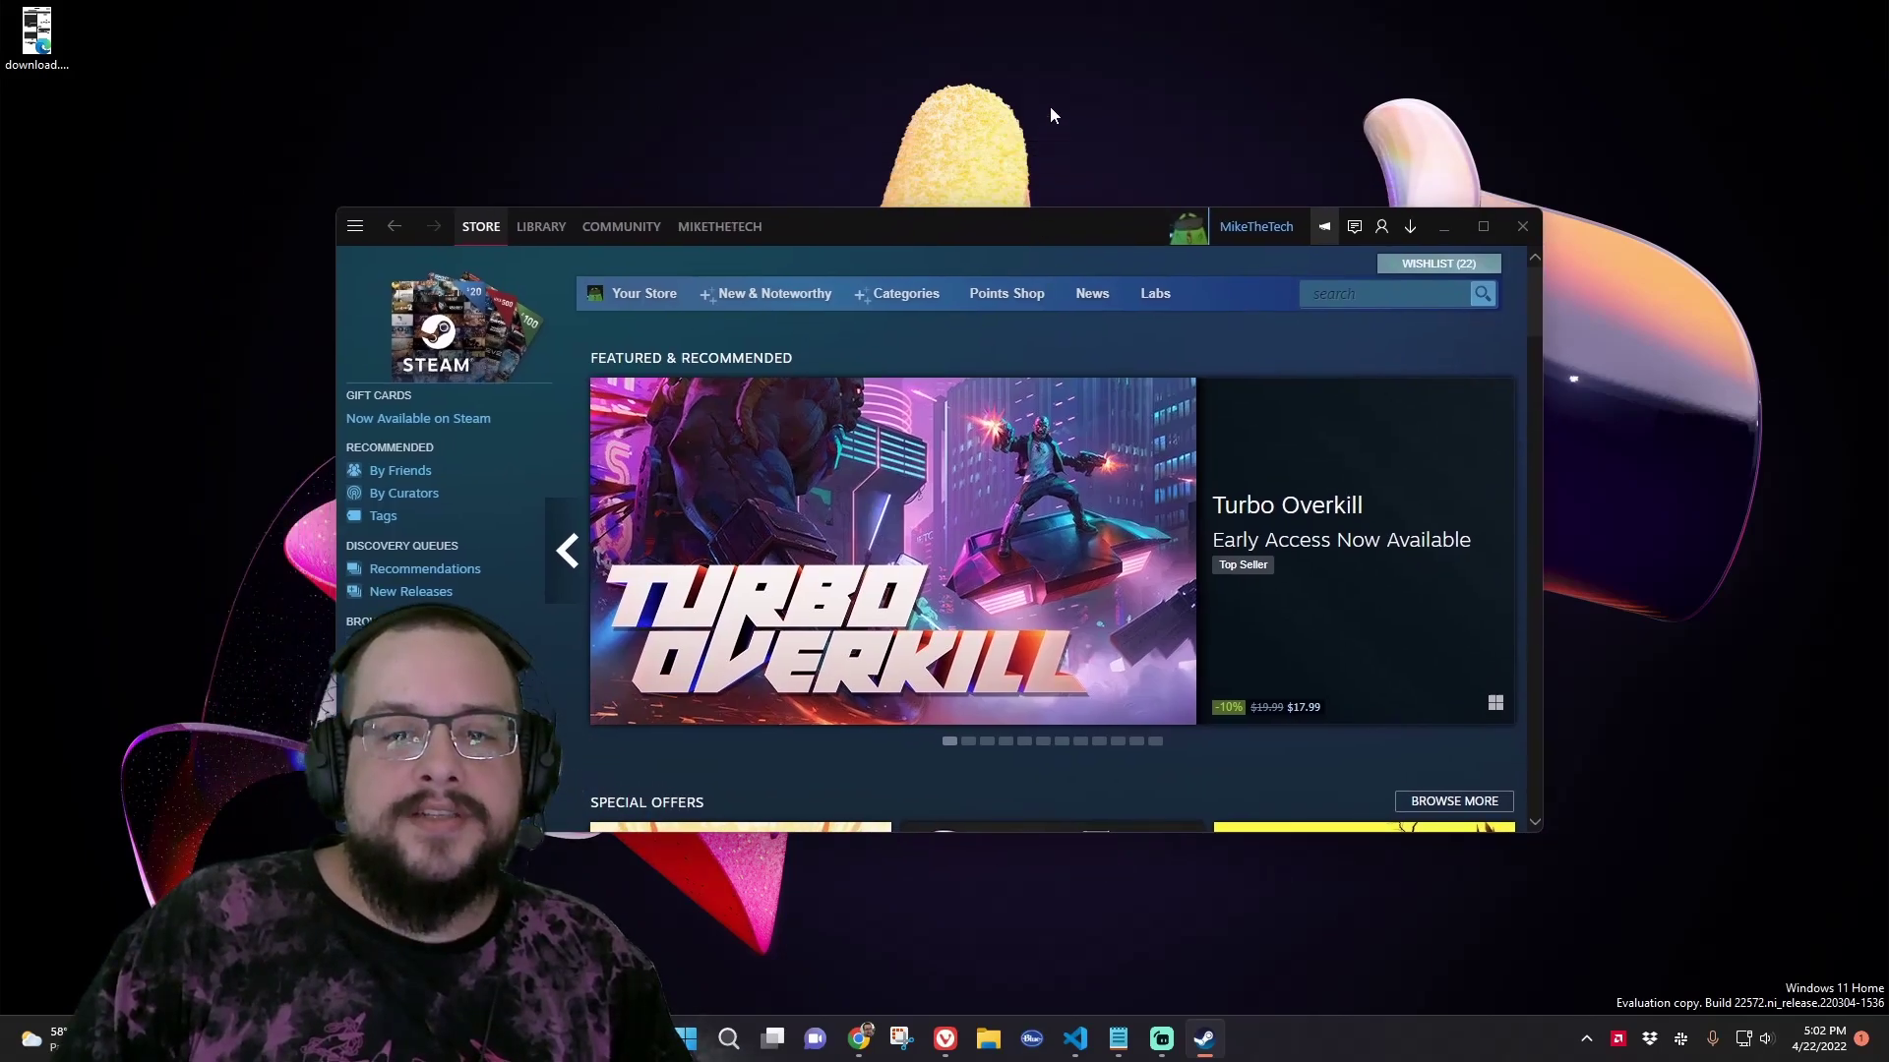